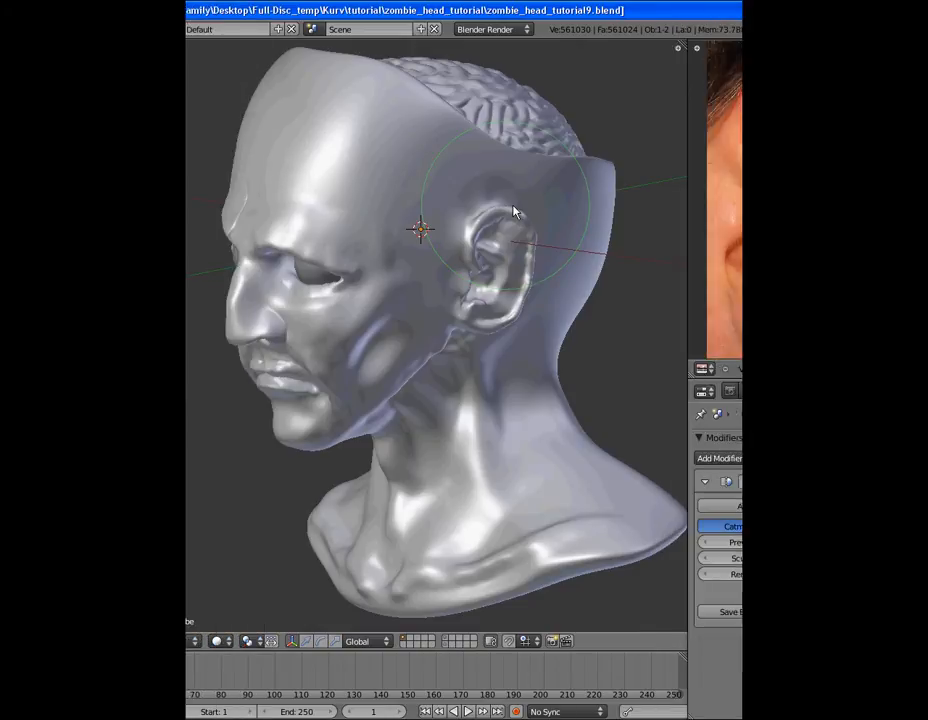
Select the Brush sculpting brush with a radius of 64 for working on the forehead edge of the open skull
mouse_move(521, 254)
middle_down()
mouse_move(528, 244)
mouse_move(460, 257)
mouse_move(429, 251)
mouse_move(414, 265)
mouse_move(160, 180)
mouse_move(315, 294)
mouse_move(398, 317)
mouse_move(315, 335)
mouse_move(284, 290)
mouse_move(280, 238)
middle_up()
click(62, 129)
click(110, 185)
scroll(315, 335, up, 3)
key(f)
click(288, 326)
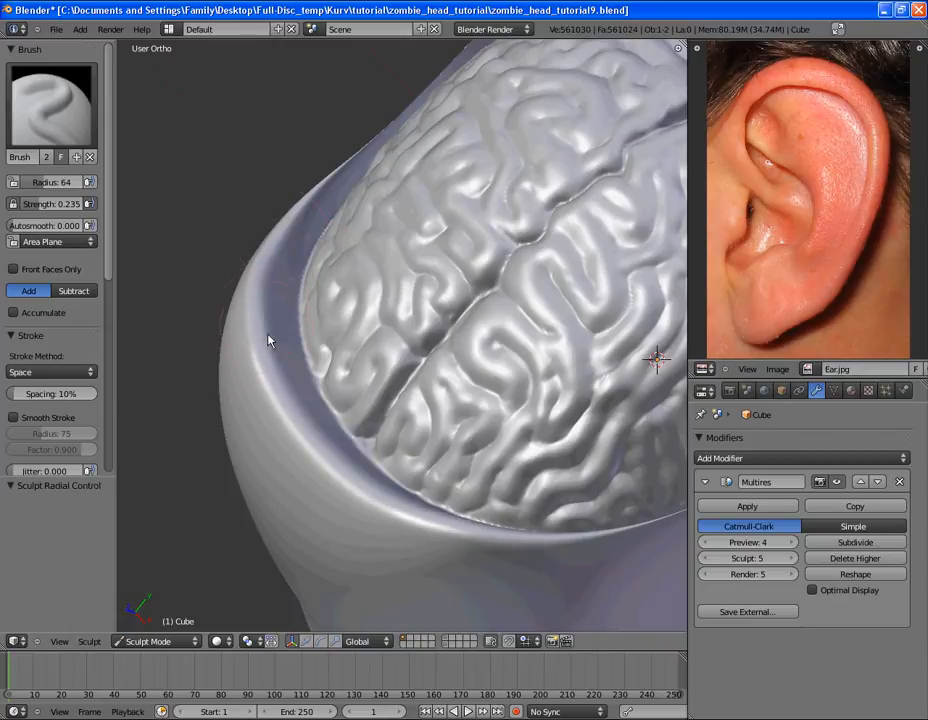
Turn off X mirroring and sculpt uneven bumps along the forehead rim of the skull opening
drag(257, 282, 263, 310)
scroll(60, 330, down, 8)
click(22, 352)
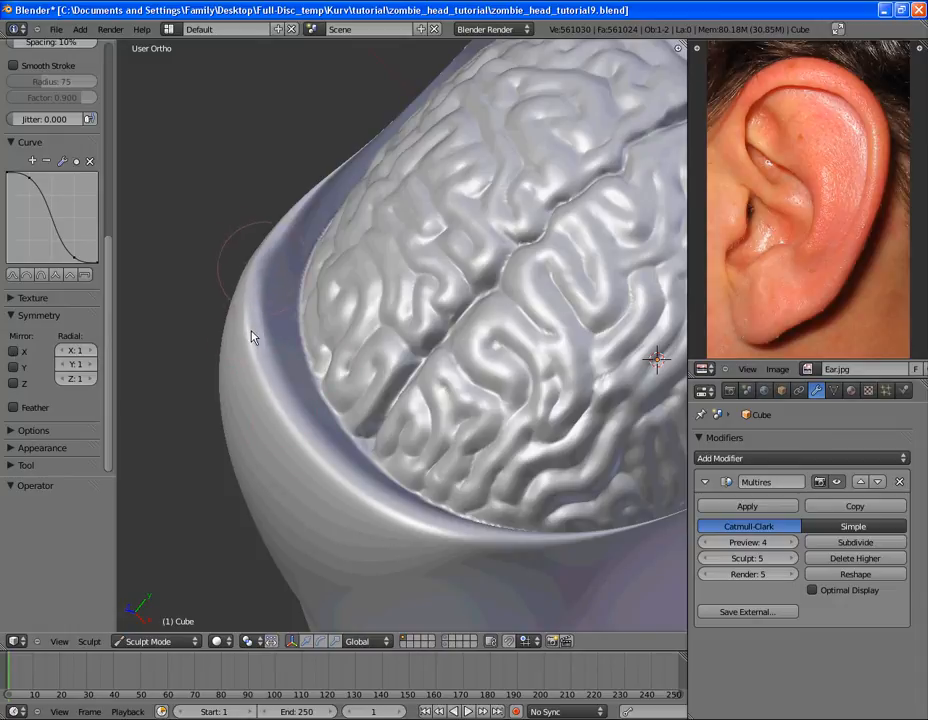
mouse_move(275, 362)
middle_down()
mouse_move(307, 294)
mouse_move(347, 248)
mouse_move(280, 275)
middle_up()
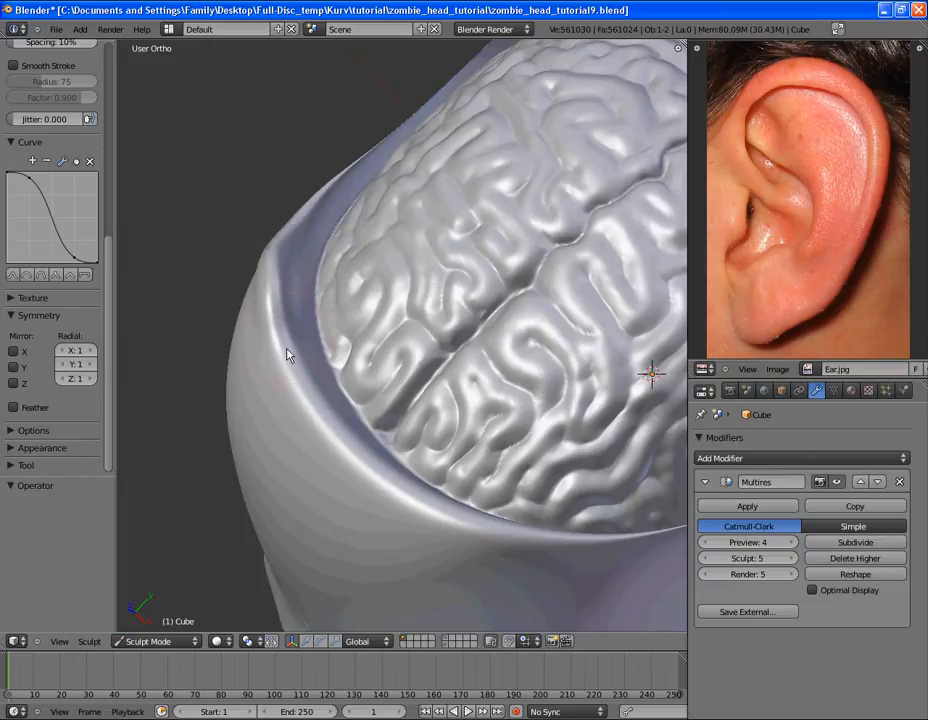
mouse_move(296, 375)
middle_down()
mouse_move(286, 387)
mouse_move(259, 290)
middle_up()
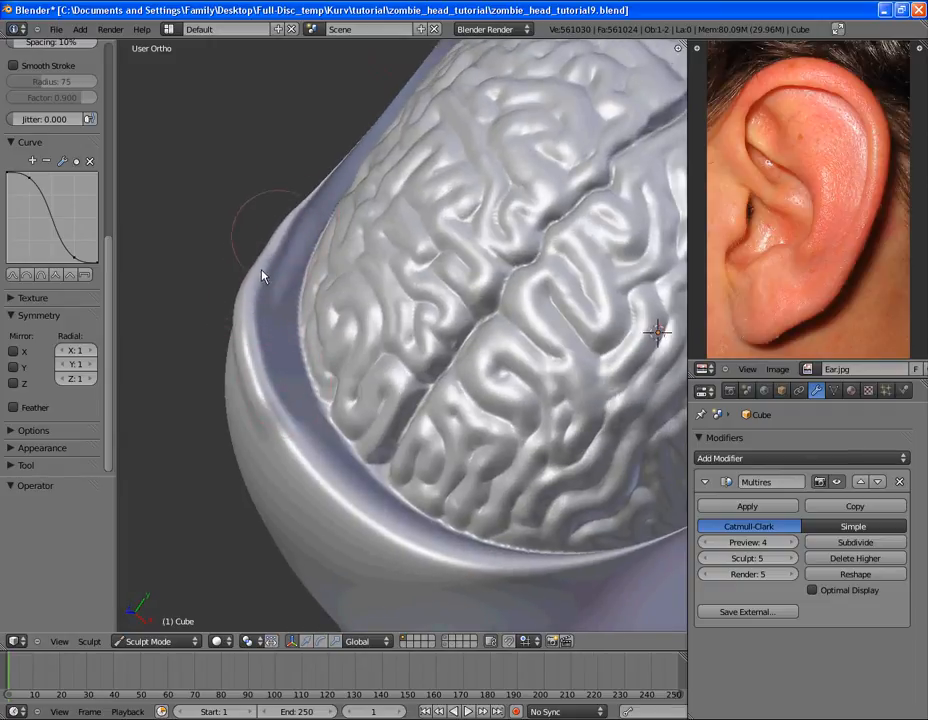
Sculpt raised bumps along the skull opening's rim at the head's left temple
middle_drag(265, 300, 420, 331)
scroll(336, 380, up, 4)
middle_drag(336, 380, 128, 286)
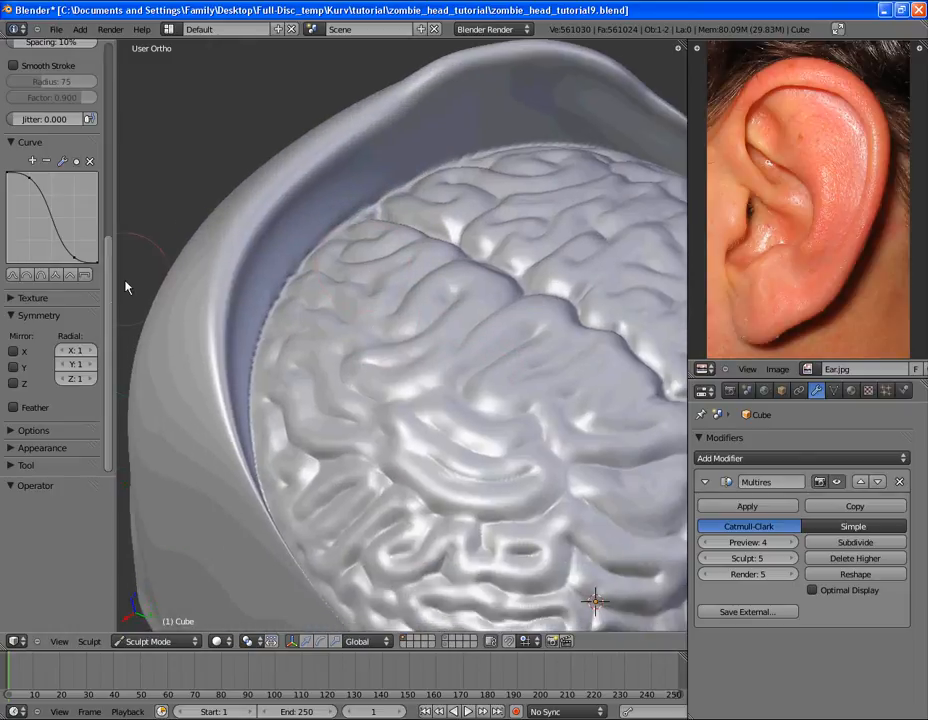
scroll(57, 134, up, 5)
mouse_move(219, 403)
mouse_down()
mouse_move(230, 421)
mouse_move(226, 352)
mouse_up()
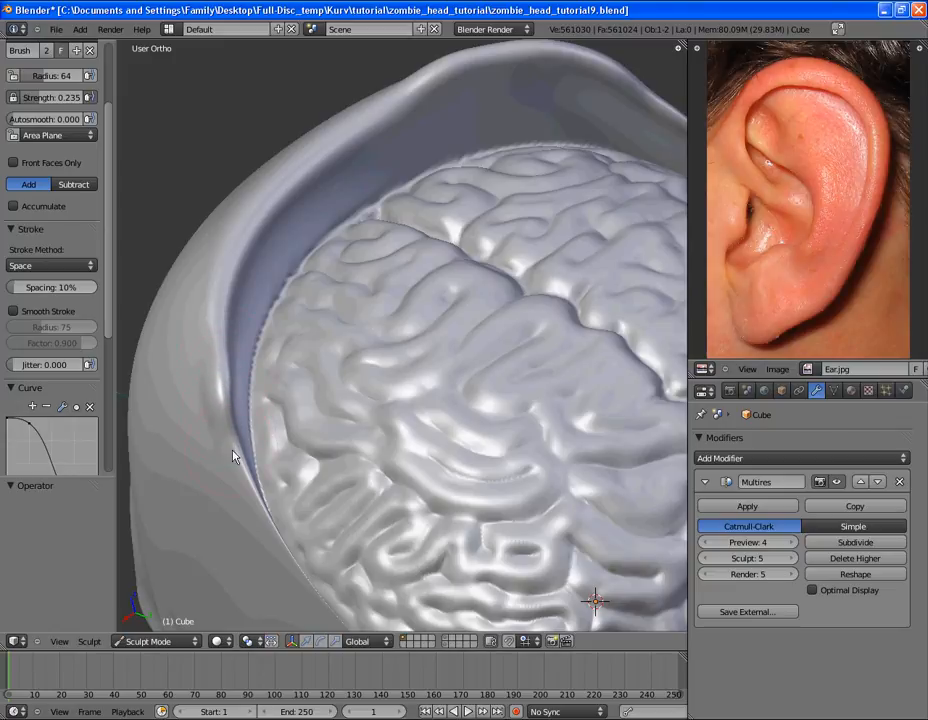
middle_drag(302, 389, 371, 329)
scroll(379, 371, up, 2)
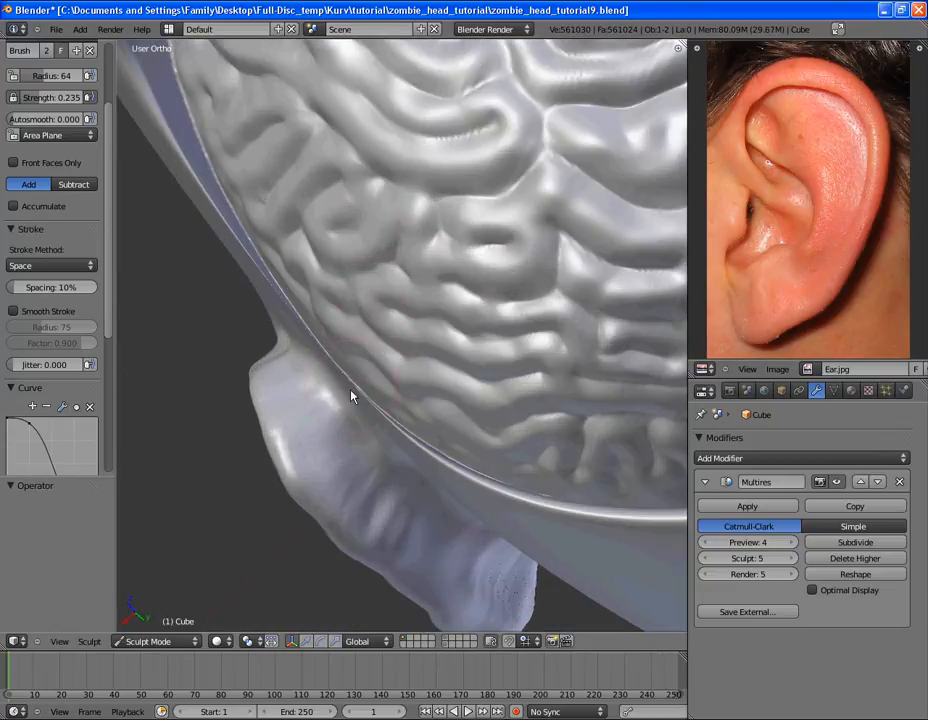
Thicken the thin skull rim above the left ear with the Inflate/Deflate brush, and switch to the Smooth brush
scroll(61, 120, up, 3)
click(48, 95)
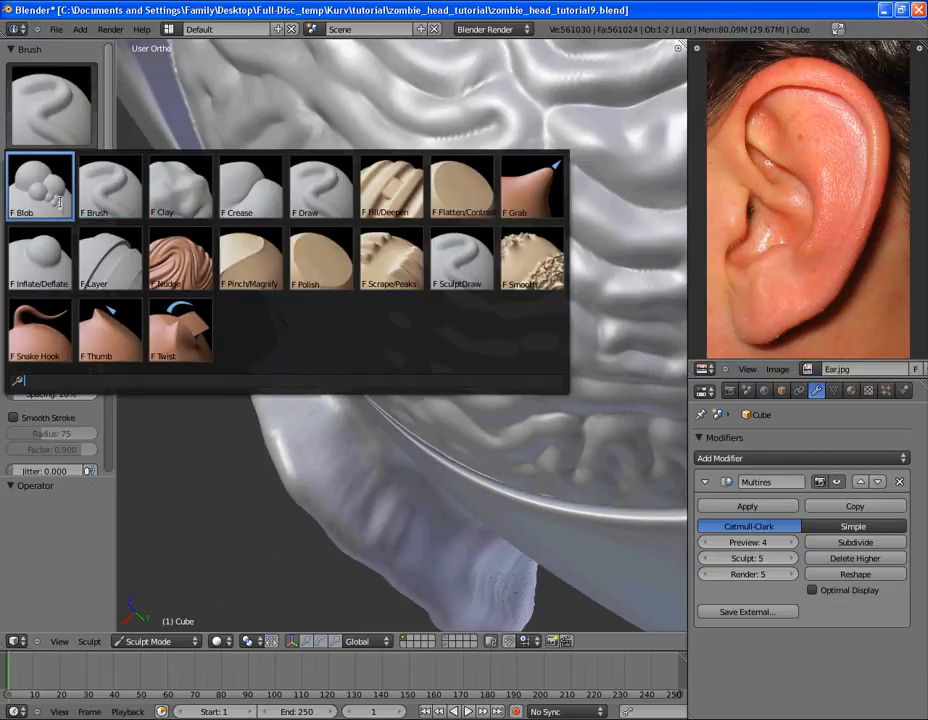
click(39, 258)
scroll(338, 372, up, 2)
scroll(350, 415, up, 3)
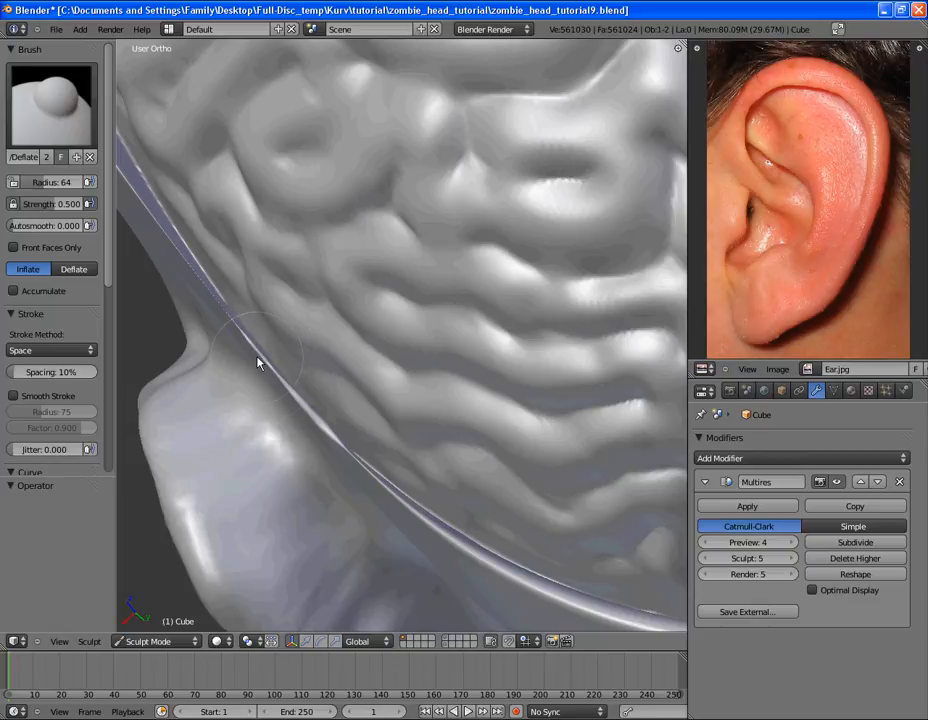
mouse_move(158, 214)
middle_down()
mouse_move(315, 304)
mouse_move(302, 296)
middle_up()
mouse_move(220, 208)
mouse_down()
mouse_move(180, 130)
mouse_move(310, 344)
mouse_up()
mouse_move(310, 344)
middle_down()
mouse_move(286, 213)
mouse_move(365, 191)
mouse_move(510, 246)
mouse_move(507, 322)
mouse_move(458, 304)
mouse_move(574, 186)
mouse_move(462, 367)
mouse_move(469, 296)
mouse_move(369, 296)
middle_up()
key(s)
middle_drag(508, 347, 349, 302)
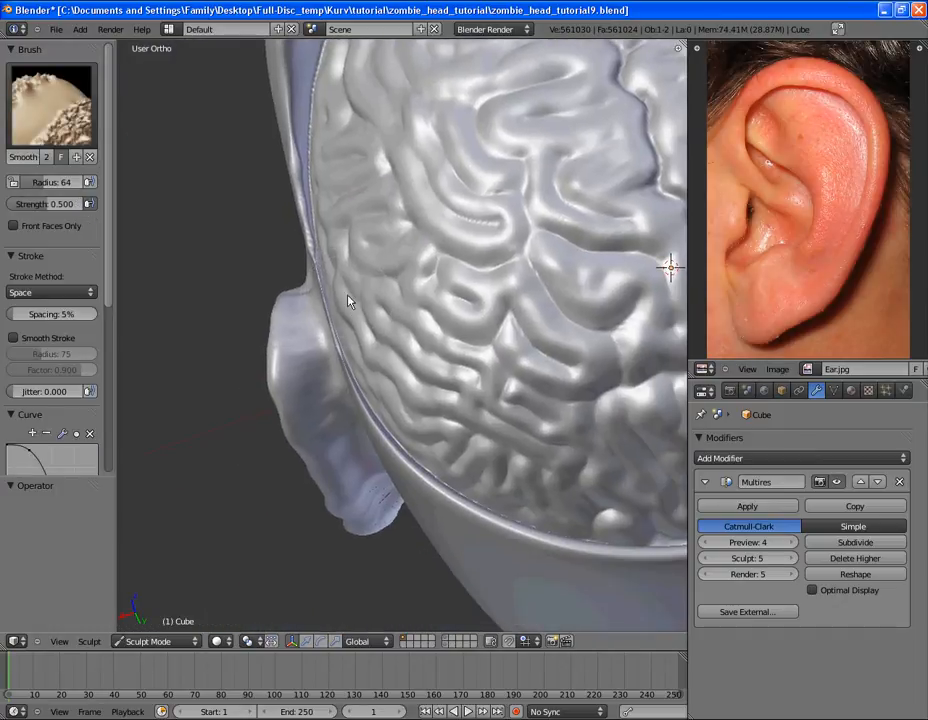
Reselect the Inflate/Deflate brush and turn off its X mirroring
scroll(349, 302, up, 2)
click(50, 100)
click(40, 245)
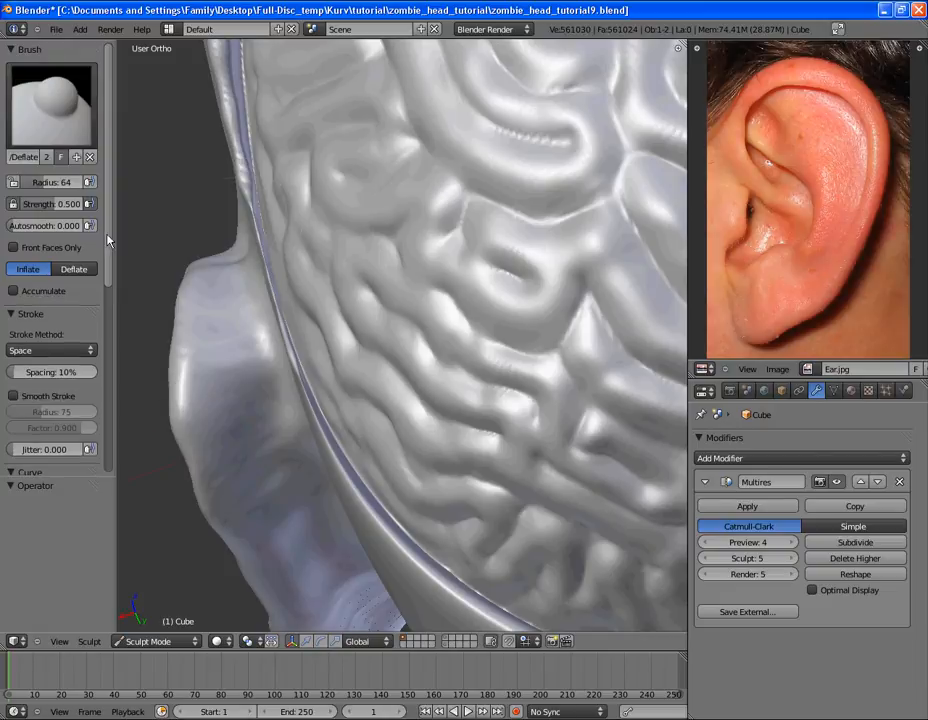
scroll(304, 249, down, 2)
scroll(292, 248, up, 3)
middle_drag(45, 441, 47, 363)
scroll(47, 363, down, 5)
click(13, 459)
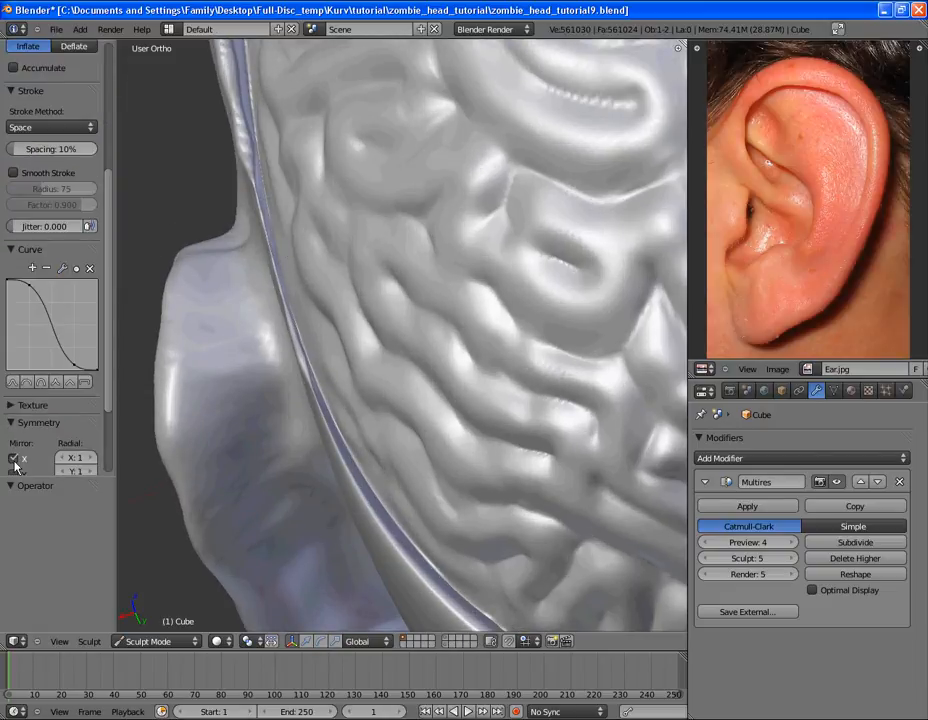
Inflate irregular lumps along the thin skull rim above the head's left ear
middle_drag(311, 197, 277, 268)
mouse_move(258, 233)
mouse_down()
mouse_move(300, 338)
mouse_move(286, 321)
mouse_move(325, 394)
mouse_move(300, 317)
mouse_move(269, 273)
mouse_up()
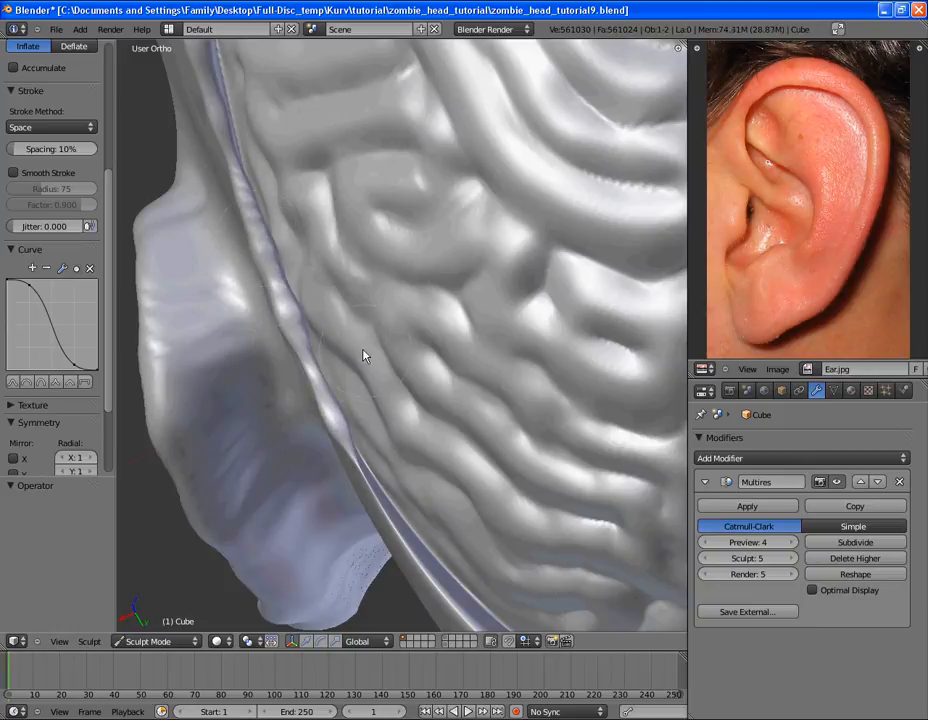
middle_drag(362, 351, 290, 255)
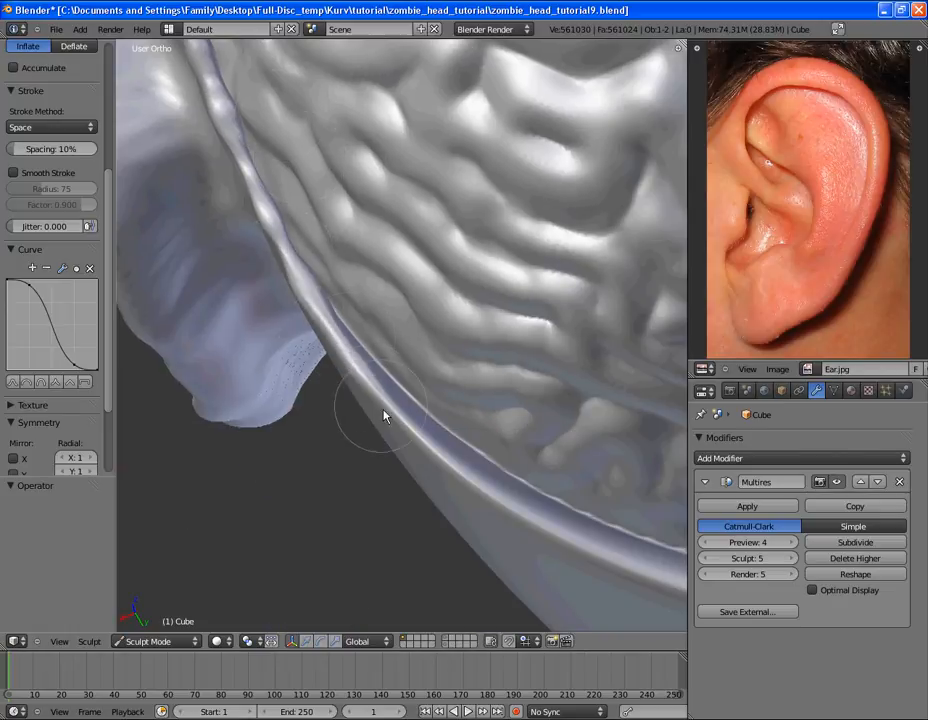
Inflate irregular lumps along the thin skull rim above the head's right ear
scroll(560, 480, down, 5)
mouse_move(607, 416)
middle_down()
mouse_move(281, 471)
mouse_move(350, 400)
mouse_move(398, 478)
mouse_move(293, 262)
mouse_move(290, 327)
mouse_move(358, 255)
mouse_move(350, 307)
mouse_move(291, 450)
middle_up()
mouse_move(290, 450)
mouse_down()
mouse_move(304, 441)
mouse_move(318, 245)
mouse_move(307, 182)
mouse_up()
shift+middle_drag(307, 180, 362, 330)
mouse_move(362, 330)
mouse_down()
mouse_move(352, 244)
mouse_move(360, 269)
mouse_move(336, 174)
mouse_move(348, 176)
mouse_move(360, 220)
mouse_move(355, 323)
mouse_move(356, 286)
mouse_move(377, 387)
mouse_move(364, 412)
mouse_move(363, 480)
mouse_up()
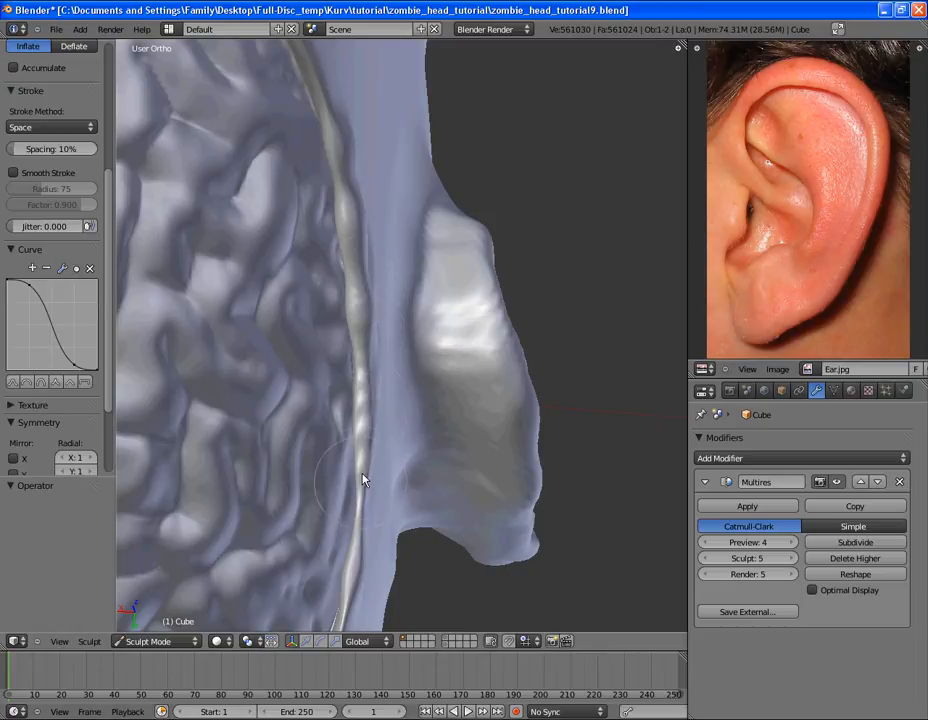
Continue inflating the skull rim behind the right ear toward the back of the head
middle_drag(356, 549, 414, 408)
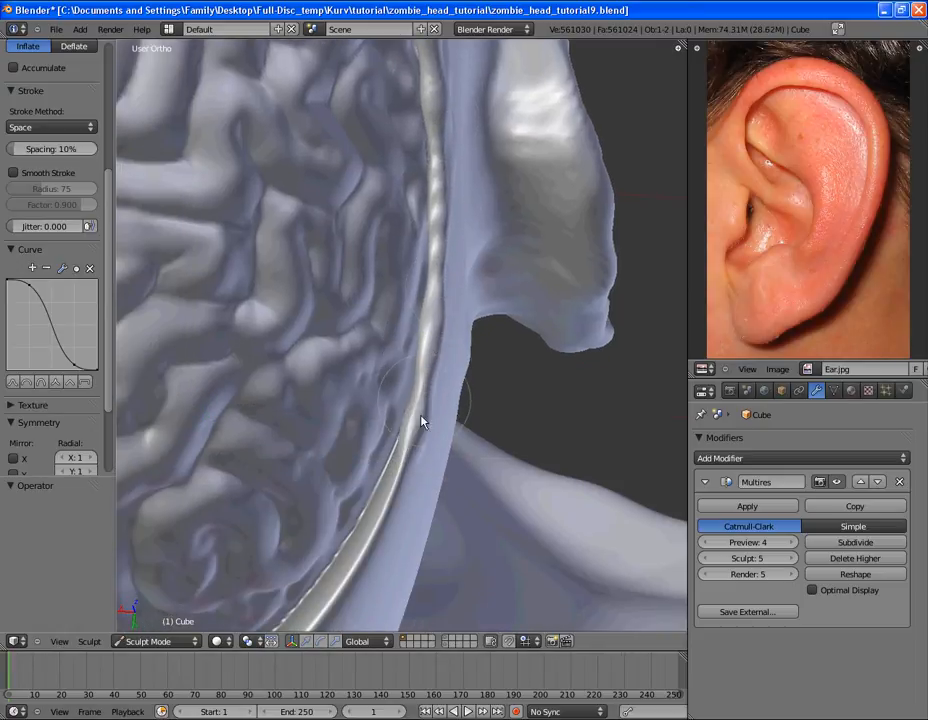
middle_drag(367, 548, 398, 441)
middle_drag(427, 221, 493, 335)
scroll(414, 269, up, 3)
drag(409, 276, 398, 243)
Examine the inflated rim around the back of the head and above the left ear
scroll(400, 248, down, 2)
middle_drag(415, 456, 415, 364)
mouse_move(357, 427)
middle_down()
mouse_move(422, 435)
mouse_move(329, 381)
mouse_move(306, 427)
mouse_move(305, 347)
mouse_move(285, 389)
mouse_move(422, 337)
middle_up()
scroll(306, 427, up, 3)
scroll(294, 388, down, 2)
scroll(358, 418, up, 2)
scroll(330, 430, up, 2)
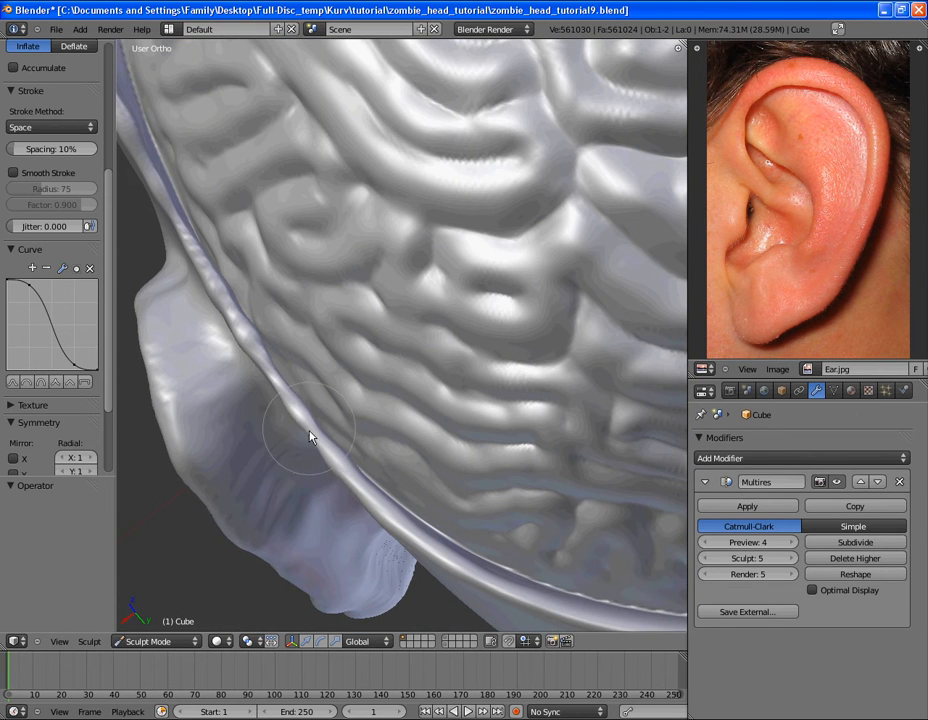
middle_drag(267, 367, 264, 300)
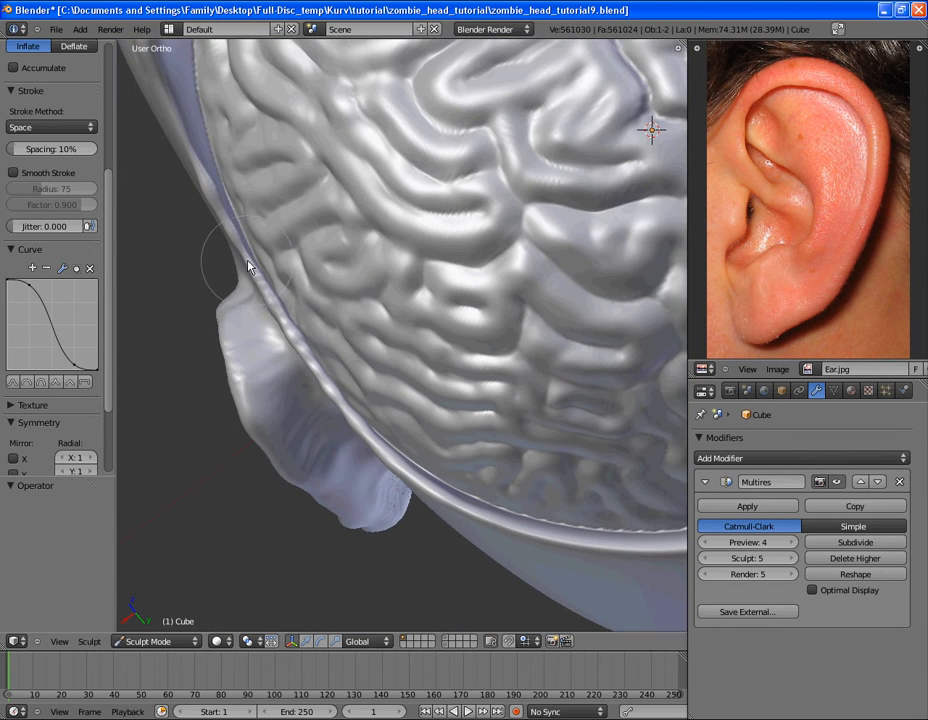
Smooth the skin just below the skull rim above the right ear with the Smooth brush
middle_drag(414, 518, 443, 336)
scroll(418, 348, up, 3)
scroll(418, 348, down, 2)
scroll(443, 336, up, 2)
mouse_move(443, 336)
mouse_down()
mouse_move(493, 308)
mouse_move(449, 315)
mouse_move(494, 288)
mouse_up()
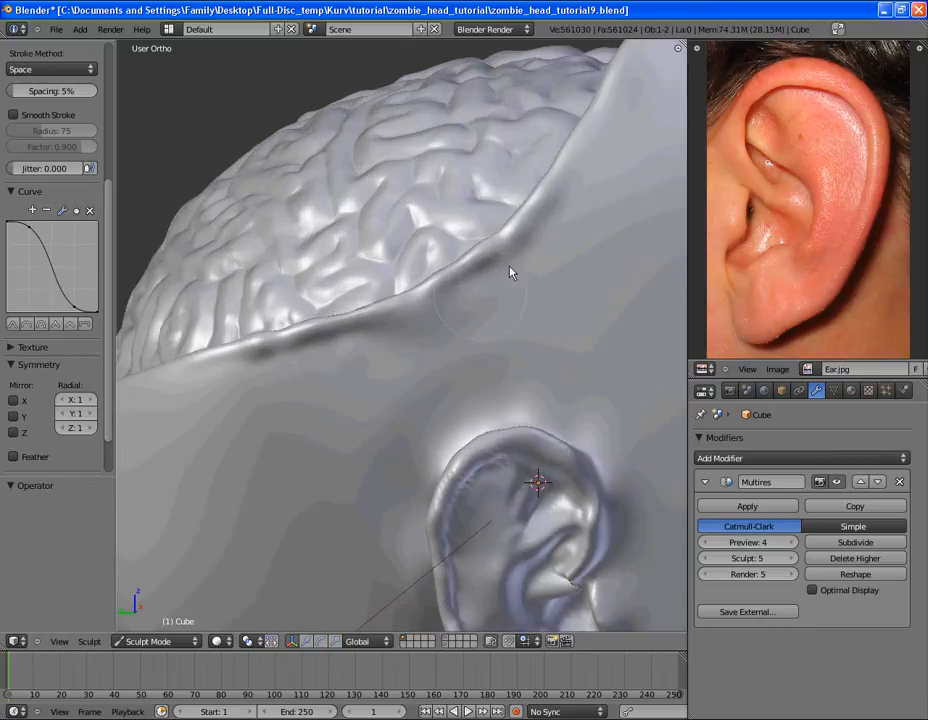
Smooth the skin just below the skull rim above the left ear
scroll(254, 426, down, 4)
middle_drag(256, 426, 394, 352)
scroll(414, 325, up, 4)
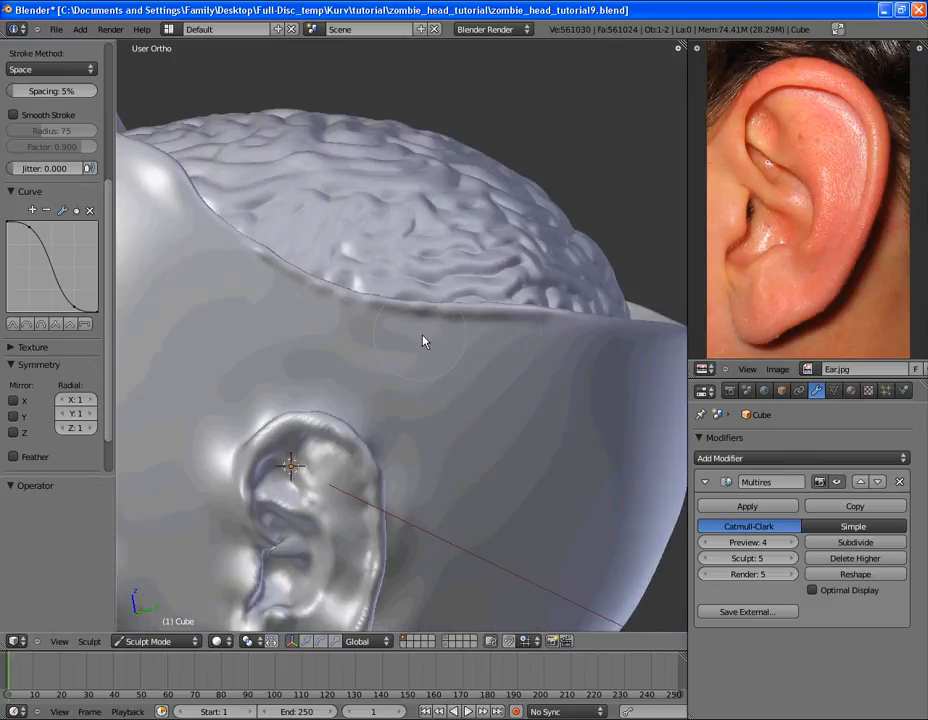
scroll(551, 352, down, 4)
mouse_move(551, 352)
middle_down()
mouse_move(441, 389)
mouse_move(220, 414)
mouse_move(316, 424)
mouse_move(389, 522)
mouse_move(466, 468)
mouse_move(373, 445)
mouse_move(448, 441)
mouse_move(466, 379)
mouse_move(400, 368)
mouse_move(478, 416)
mouse_move(457, 379)
mouse_move(420, 385)
middle_up()
Select the Brush sculpting brush and set its radius to 23 and strength to 0.555 for the rear rim
scroll(60, 150, up, 5)
click(55, 105)
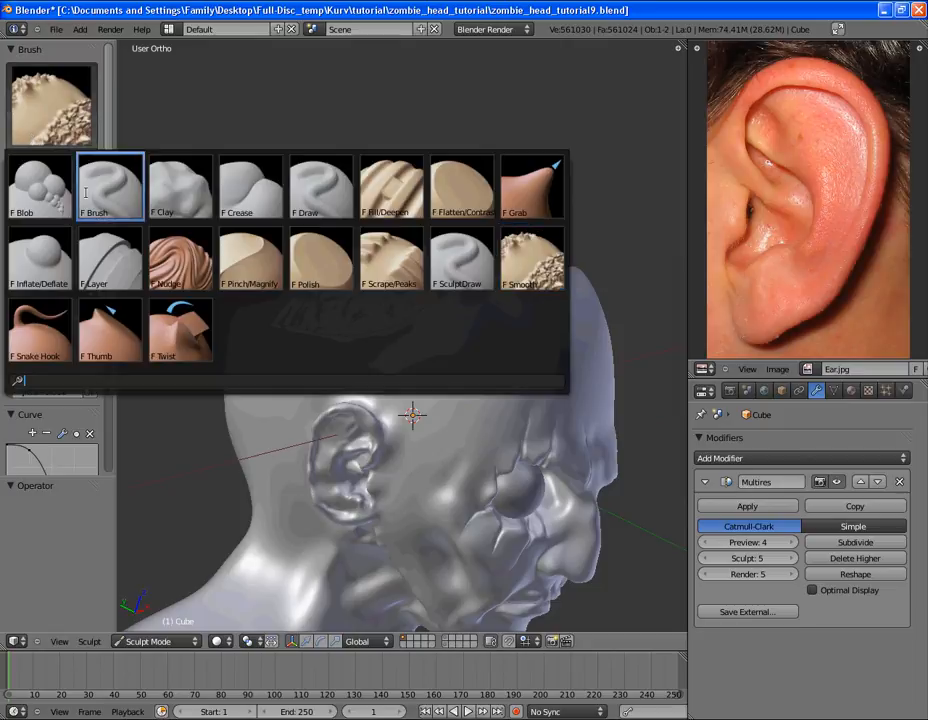
click(86, 192)
mouse_move(226, 282)
middle_down()
mouse_move(379, 375)
mouse_move(304, 251)
mouse_move(297, 375)
middle_up()
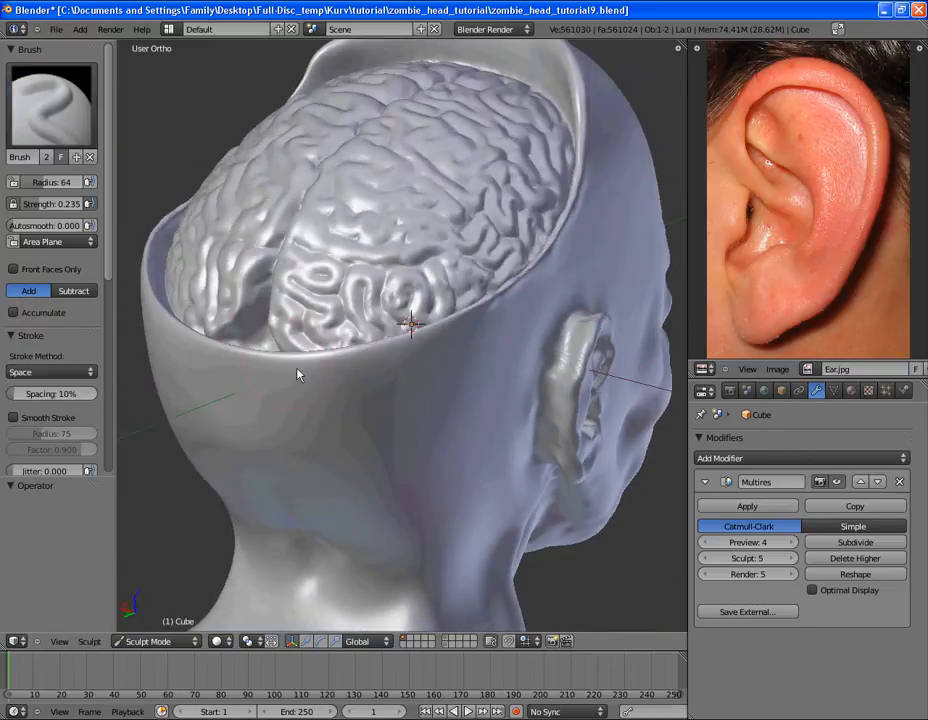
scroll(381, 389, up, 1)
middle_drag(381, 389, 420, 414)
scroll(396, 457, up, 2)
middle_drag(396, 457, 455, 525)
click(427, 497)
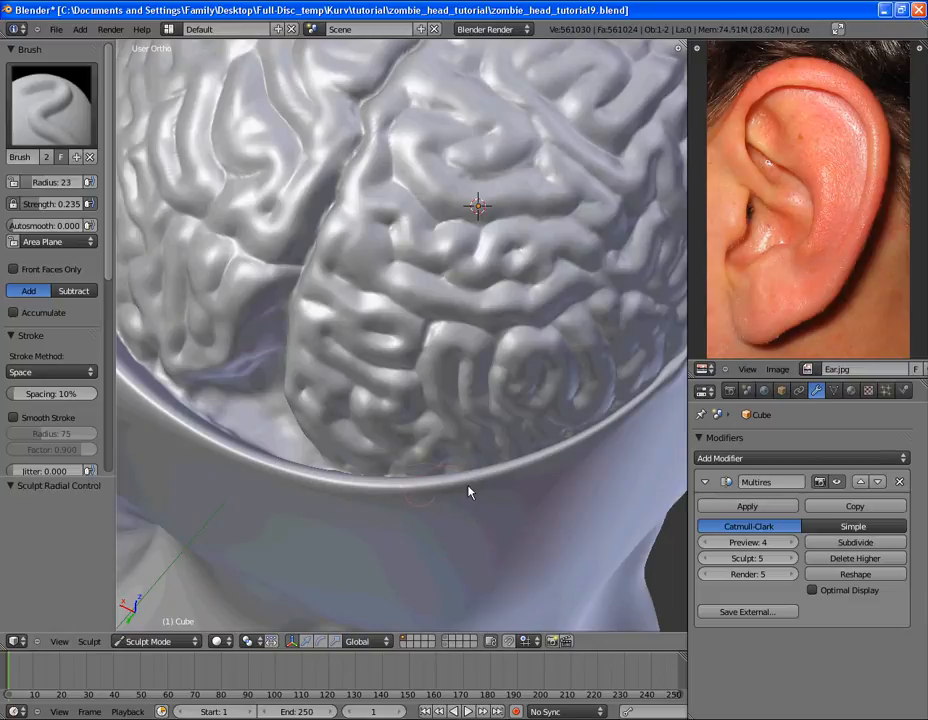
key(shift+f)
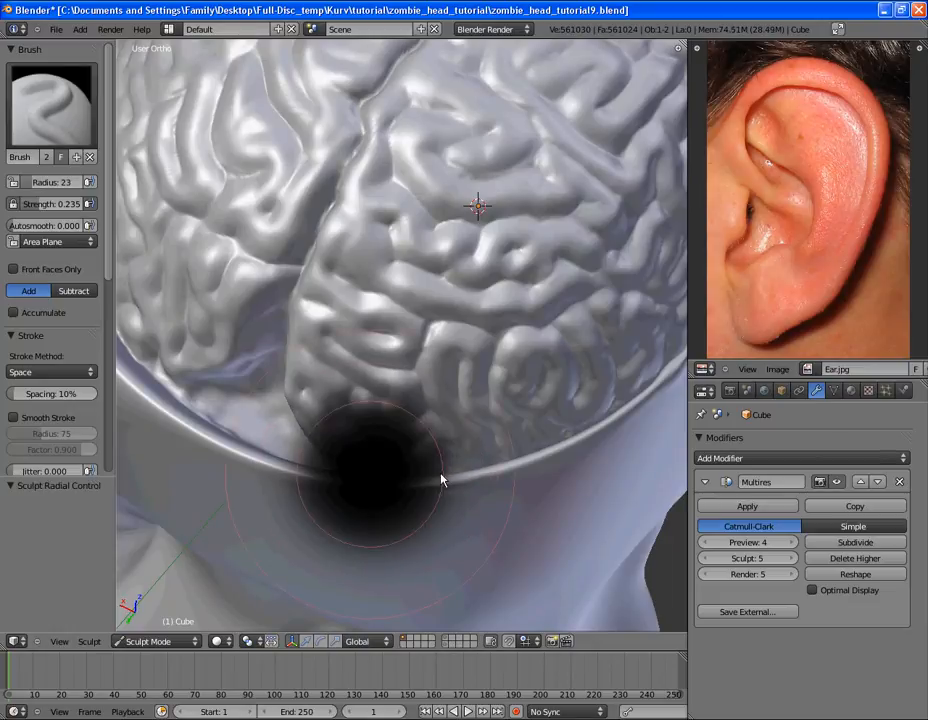
click(400, 488)
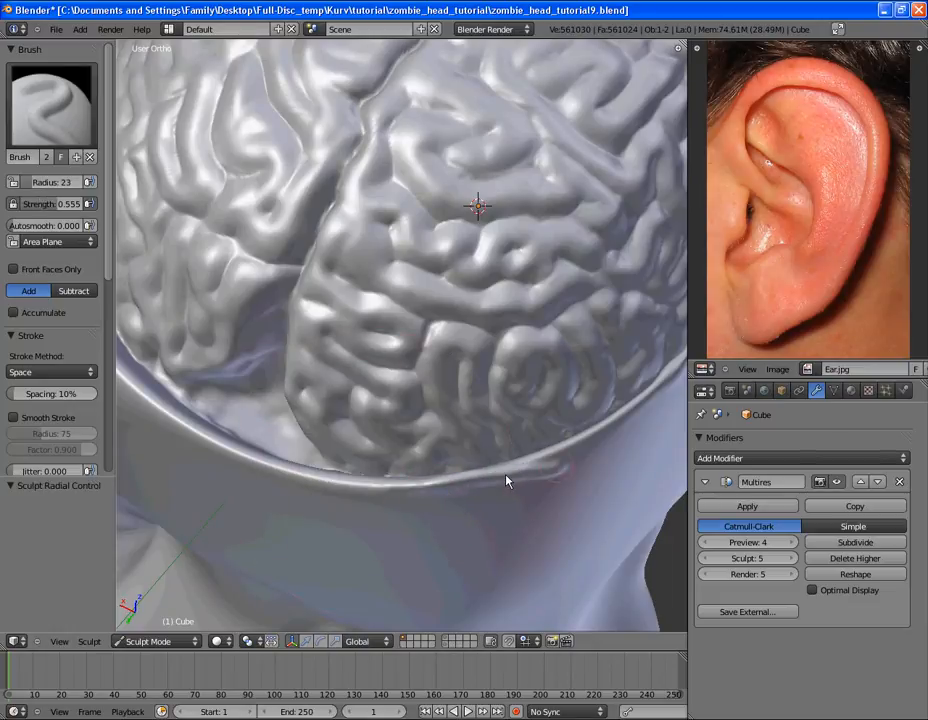
Sculpt fine ragged folds along the rear rim of the skull opening, around toward the head's right side
mouse_move(503, 481)
middle_down()
mouse_move(451, 311)
mouse_move(385, 403)
middle_up()
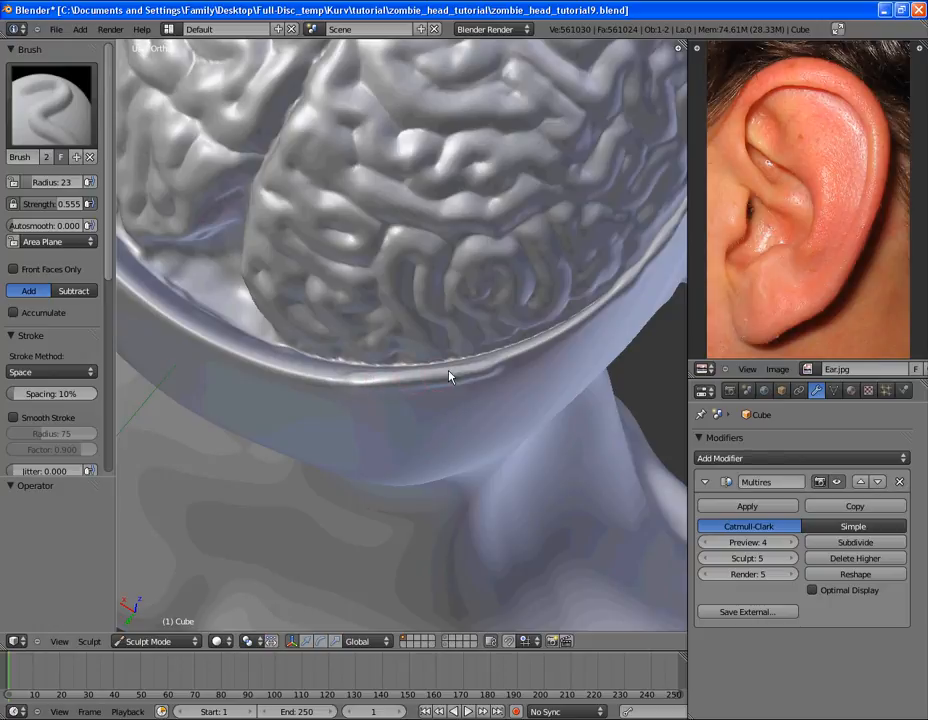
mouse_move(450, 383)
mouse_down()
mouse_move(460, 379)
mouse_move(387, 381)
mouse_up()
mouse_move(448, 378)
middle_down()
mouse_move(438, 274)
mouse_move(406, 201)
mouse_move(352, 145)
mouse_move(615, 423)
mouse_move(513, 371)
mouse_move(497, 507)
mouse_move(451, 379)
middle_up()
mouse_move(555, 368)
middle_down()
mouse_move(420, 400)
mouse_move(309, 263)
mouse_move(443, 456)
mouse_move(257, 445)
mouse_move(362, 485)
mouse_move(458, 338)
mouse_move(413, 418)
mouse_move(493, 375)
middle_up()
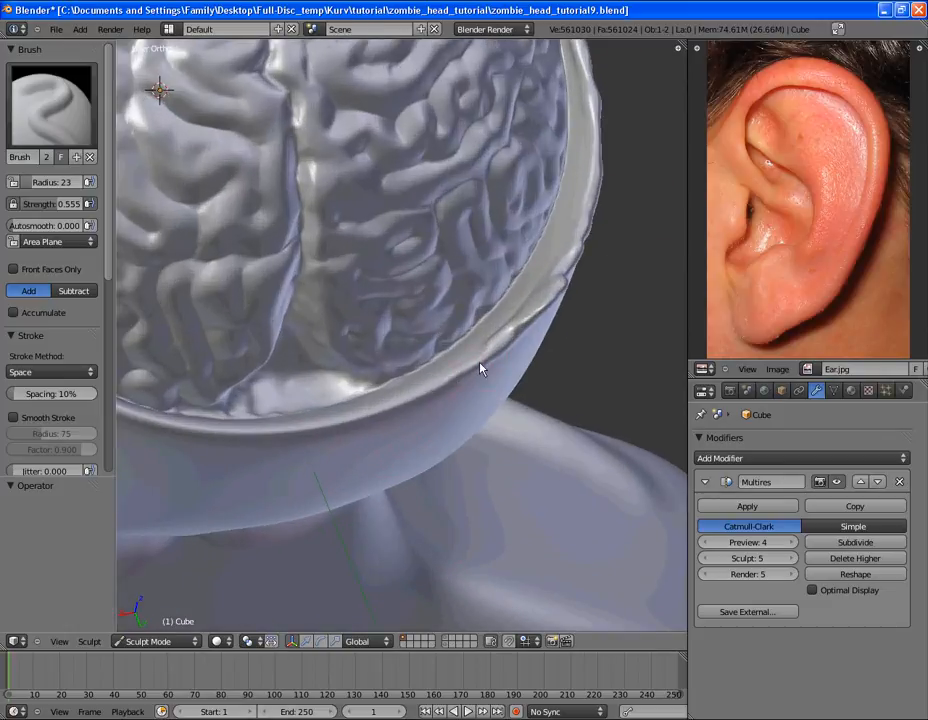
Sculpt torn-looking folds along the skull rim at the head's right temple
middle_drag(356, 425, 437, 342)
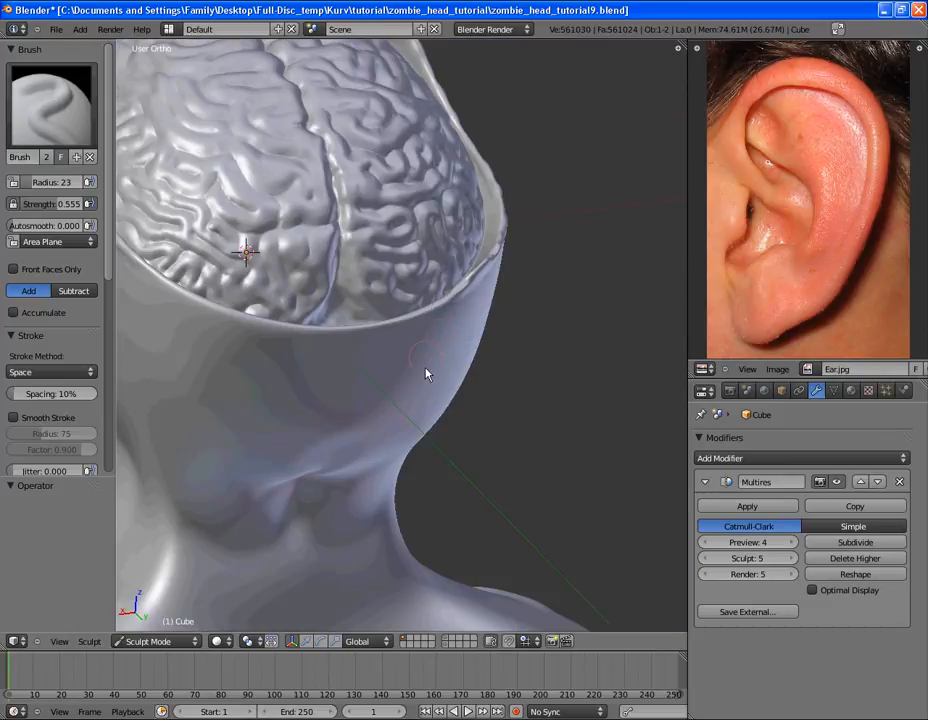
scroll(450, 348, up, 2)
mouse_move(327, 373)
middle_down()
mouse_move(414, 306)
mouse_move(322, 205)
mouse_move(410, 346)
mouse_move(470, 352)
mouse_move(500, 376)
mouse_move(373, 347)
mouse_move(349, 388)
middle_up()
scroll(349, 388, up, 3)
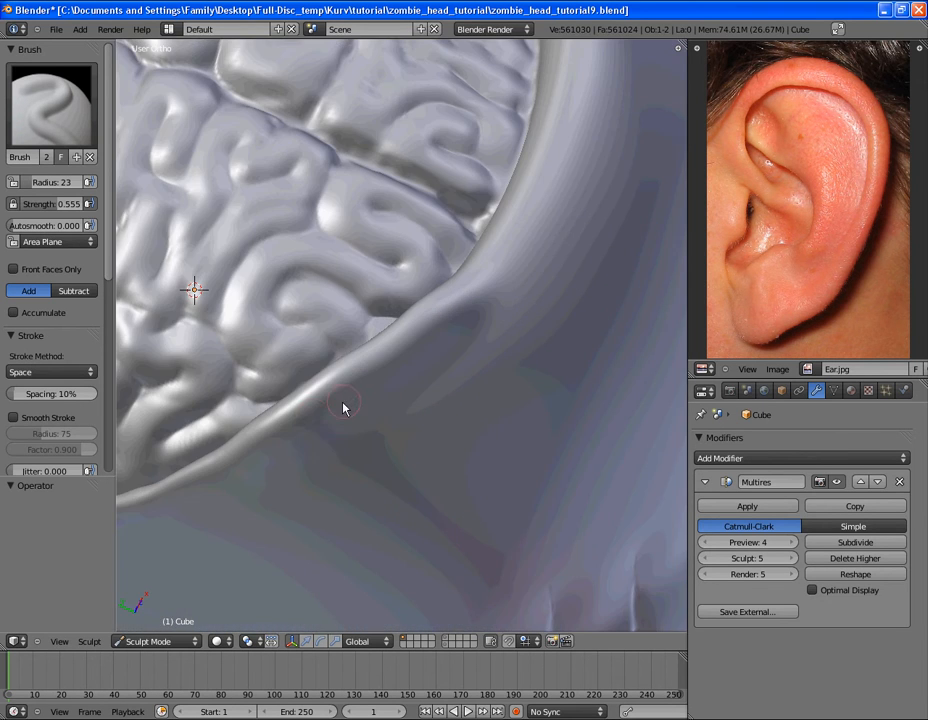
mouse_move(345, 380)
mouse_down()
mouse_move(295, 407)
mouse_move(344, 368)
mouse_move(380, 355)
mouse_up()
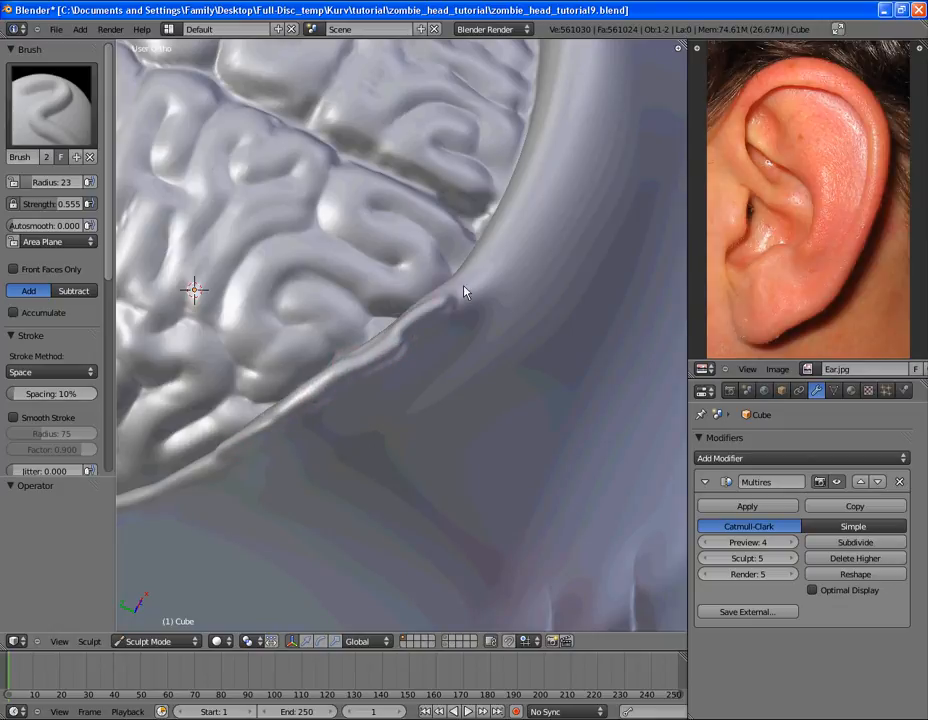
Add thin ragged ridges along the skull rim from the left temple to the forehead
middle_drag(452, 317, 411, 231)
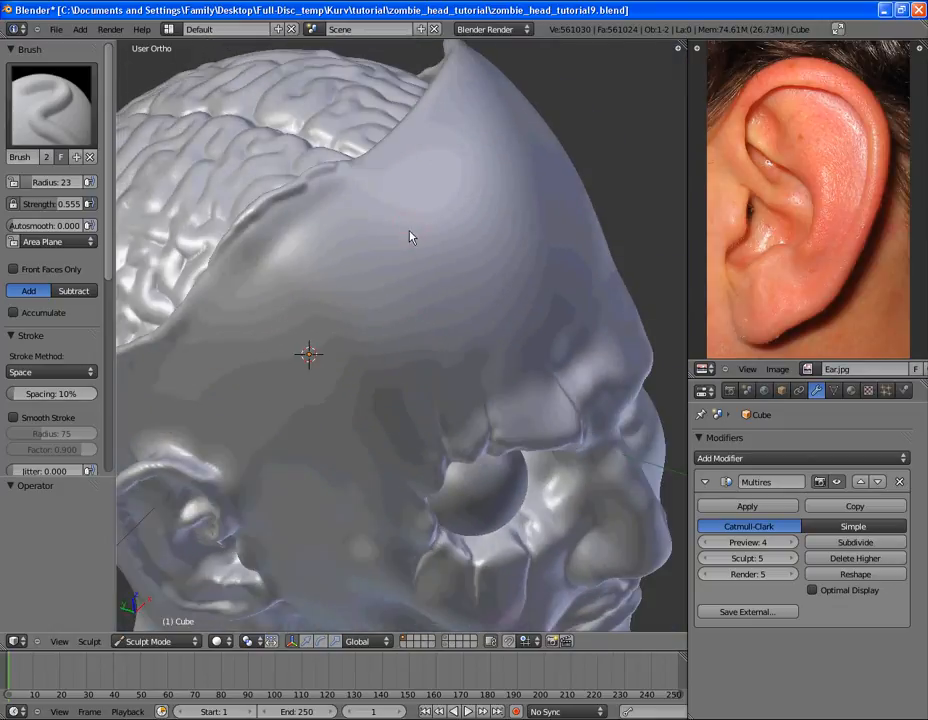
middle_drag(428, 297, 460, 381)
scroll(423, 377, up, 5)
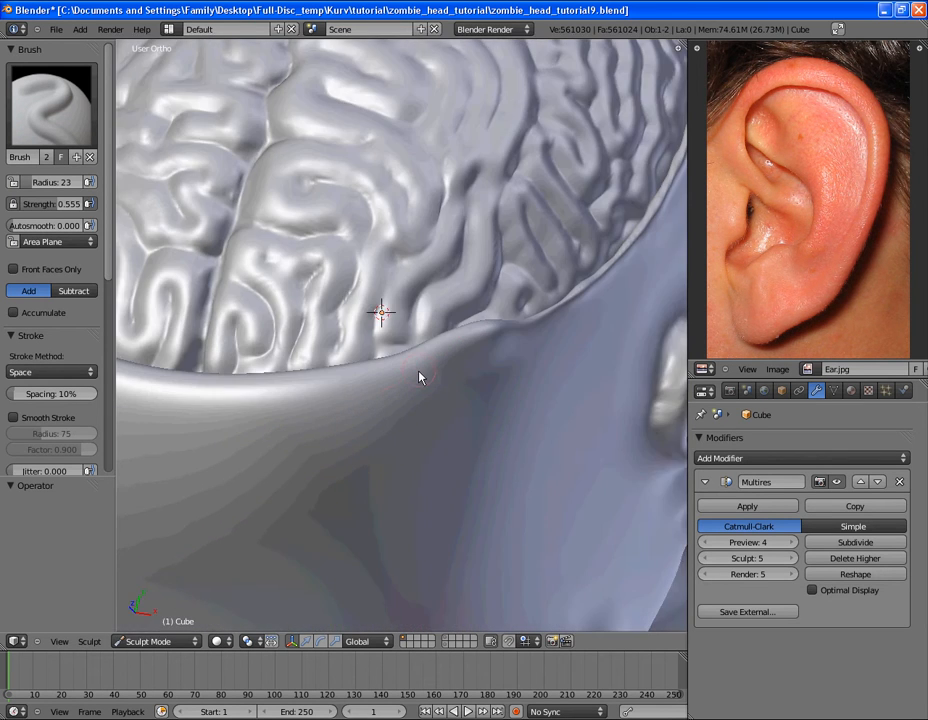
middle_drag(394, 396, 431, 327)
drag(449, 304, 311, 346)
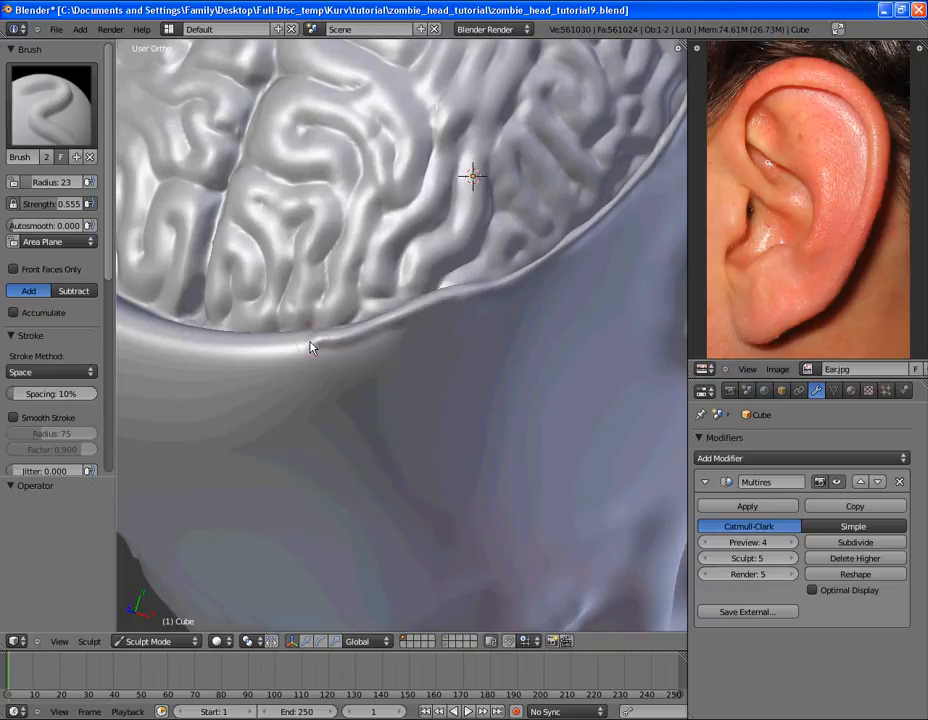
drag(487, 292, 370, 324)
Sculpt fine ragged ridges along the skull rim above and behind the left ear
scroll(205, 342, down, 5)
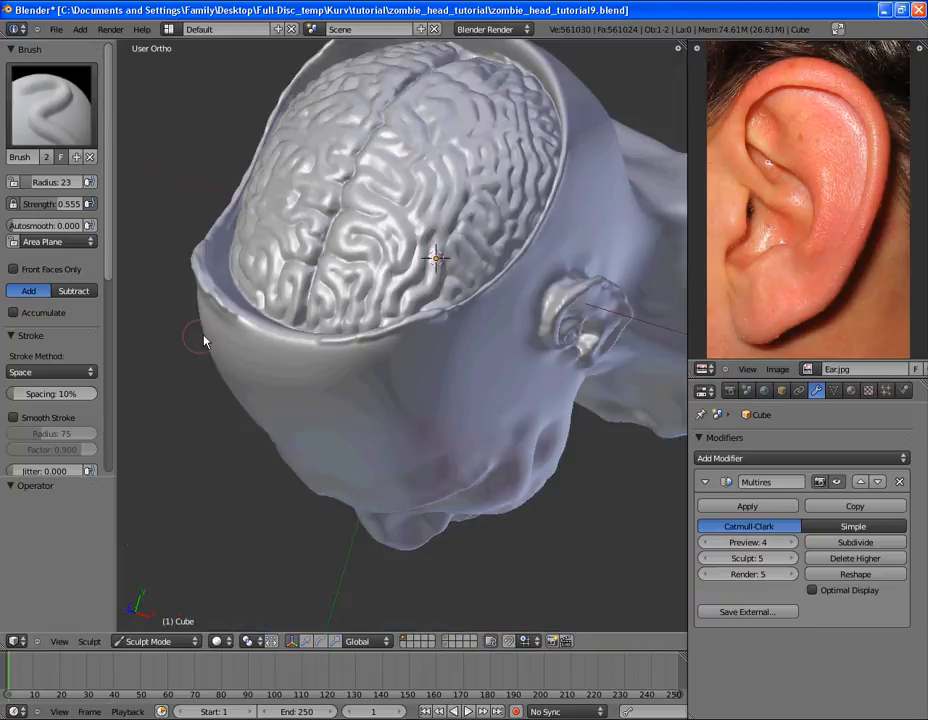
middle_drag(360, 332, 460, 277)
scroll(453, 352, up, 1)
middle_drag(452, 357, 311, 271)
mouse_move(462, 260)
mouse_down()
mouse_move(499, 251)
mouse_move(458, 254)
mouse_move(475, 263)
mouse_move(414, 274)
mouse_move(336, 271)
mouse_move(472, 271)
mouse_move(414, 269)
mouse_move(530, 257)
mouse_up()
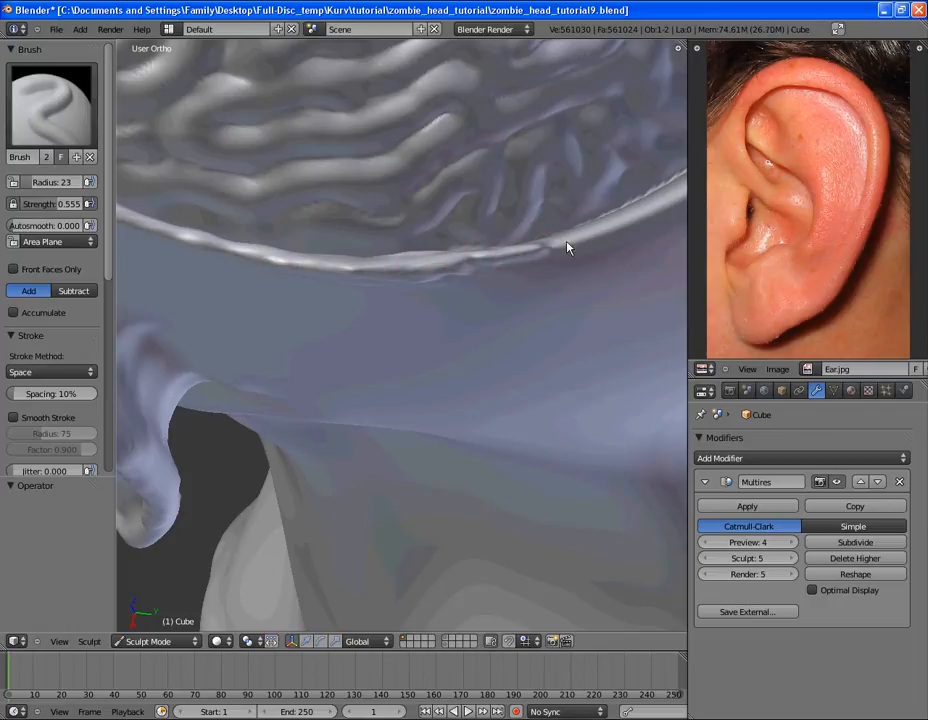
Sculpt a ragged ridge along the skull rim on the left side of the forehead
mouse_move(557, 252)
middle_down()
mouse_move(412, 108)
mouse_move(412, 348)
mouse_move(574, 228)
mouse_move(505, 352)
mouse_move(385, 348)
mouse_move(336, 367)
middle_up()
scroll(478, 320, down, 3)
mouse_move(478, 320)
middle_down()
mouse_move(431, 278)
mouse_move(362, 306)
mouse_move(275, 318)
mouse_move(315, 358)
mouse_move(320, 380)
middle_up()
scroll(431, 278, down, 2)
shift+middle_drag(320, 380, 314, 254)
scroll(314, 254, up, 5)
shift+middle_drag(430, 317, 556, 365)
scroll(253, 344, up, 2)
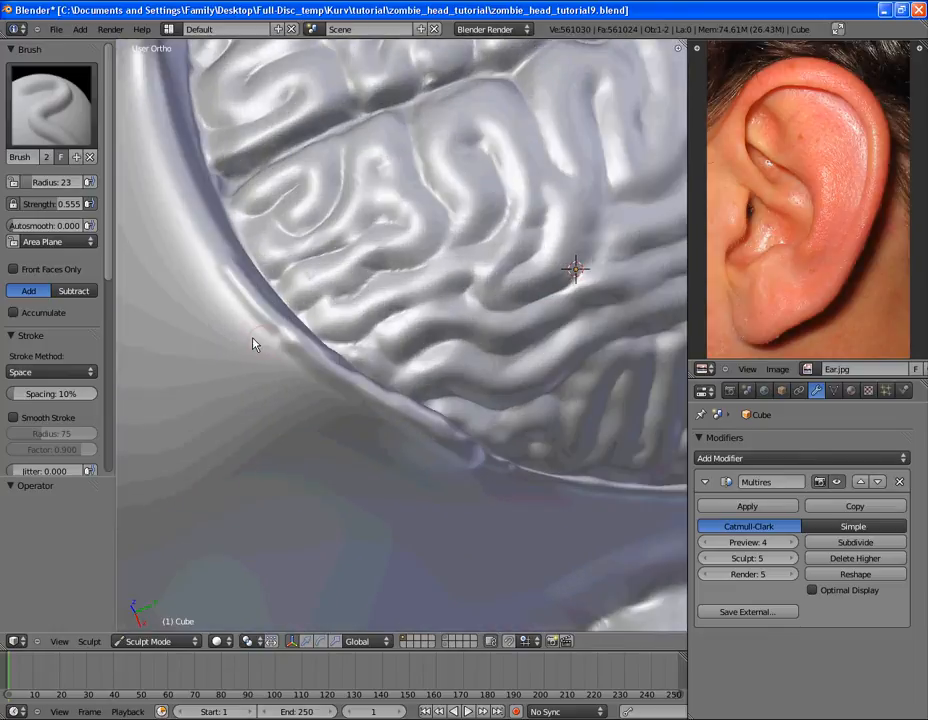
drag(413, 408, 474, 439)
Add a small torn ridge to the skull rim between the left temple and ear, and smooth a short stretch of it
scroll(480, 440, down, 2)
middle_drag(270, 244, 522, 370)
scroll(522, 368, up, 2)
middle_drag(361, 334, 376, 388)
mouse_move(376, 388)
mouse_down()
mouse_move(437, 383)
mouse_move(391, 386)
mouse_up()
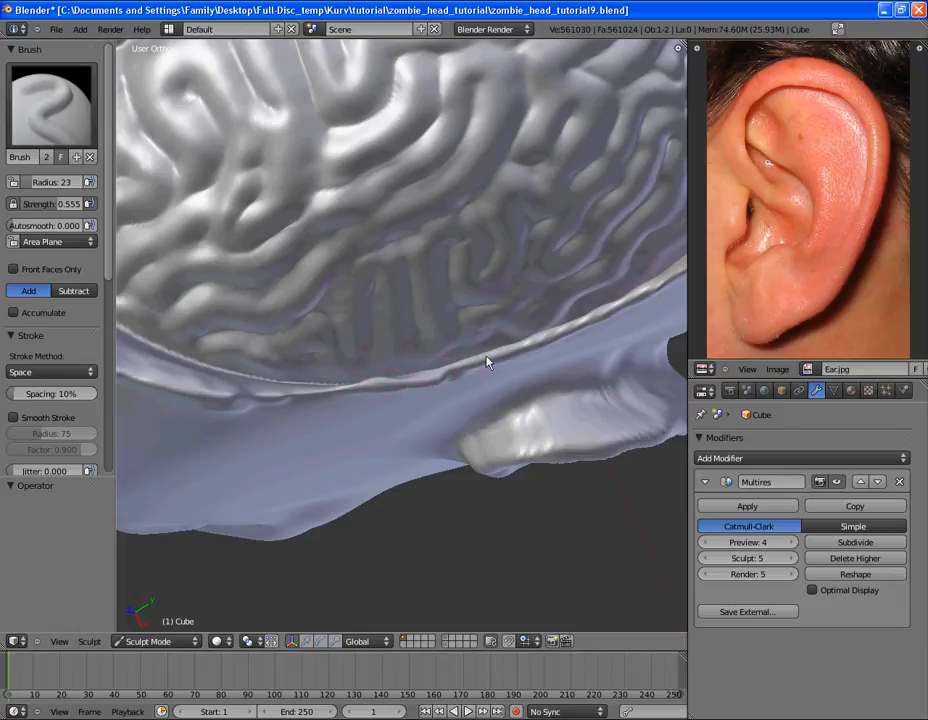
mouse_move(484, 356)
middle_down()
mouse_move(415, 191)
mouse_move(423, 257)
mouse_move(385, 230)
middle_up()
mouse_move(360, 218)
shift+mouse_down()
mouse_move(346, 223)
mouse_move(344, 214)
shift+mouse_up()
Save the current file, and save a new version as zombie_head_tutorial10.blend
scroll(358, 286, down, 4)
middle_drag(414, 311, 507, 460)
key(ctrl+s)
click(483, 458)
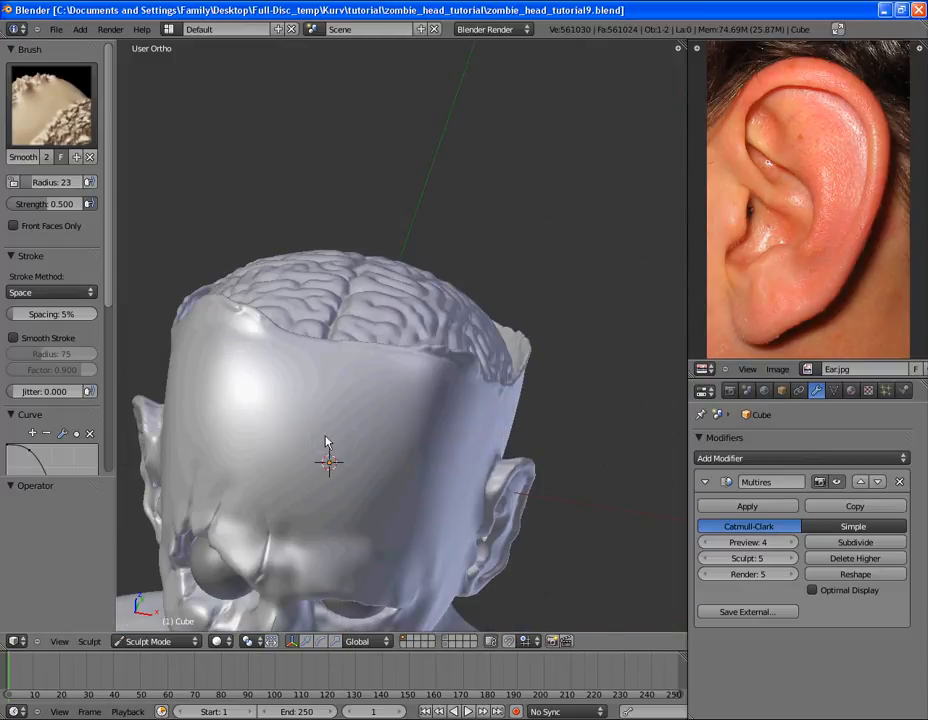
middle_drag(443, 441, 563, 376)
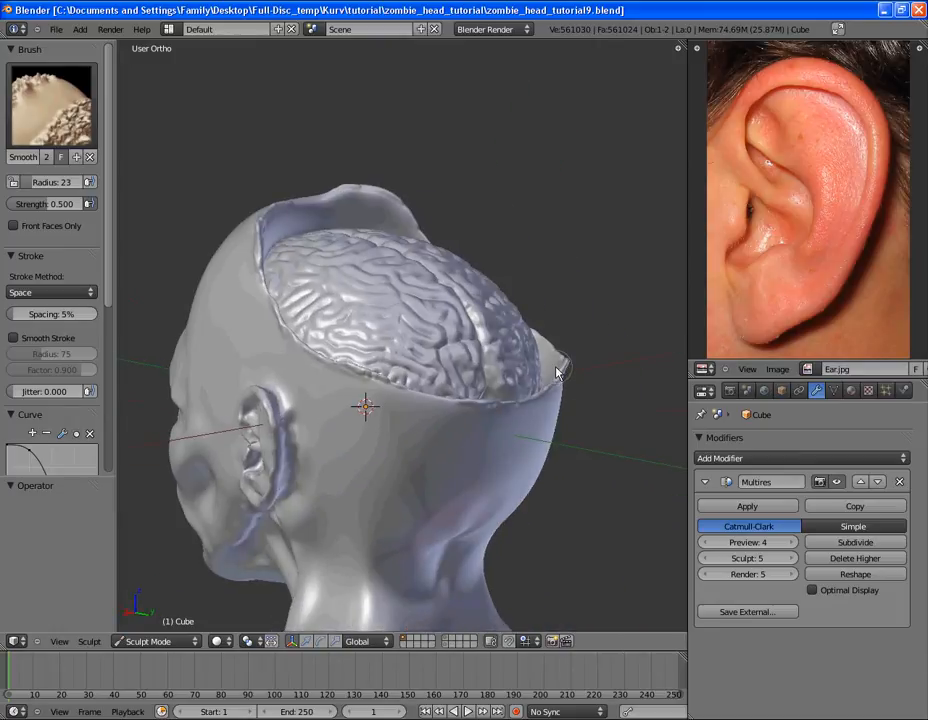
key(ctrl+shift+s)
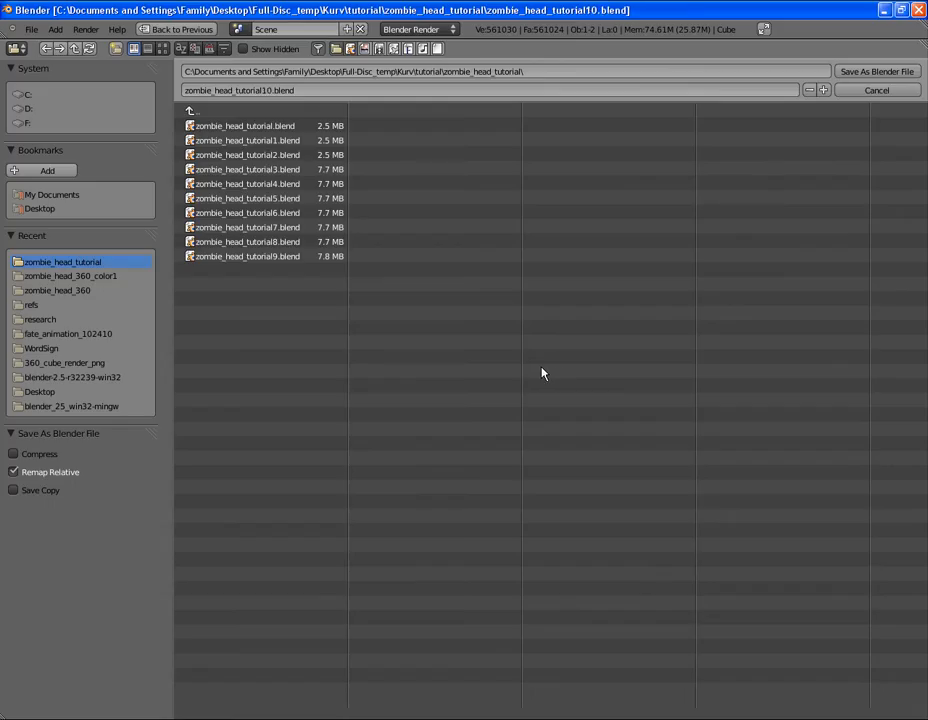
key(Return)
Carve a notch into the skull rim at the head's rear left, using the Brush brush in Subtract mode
click(67, 140)
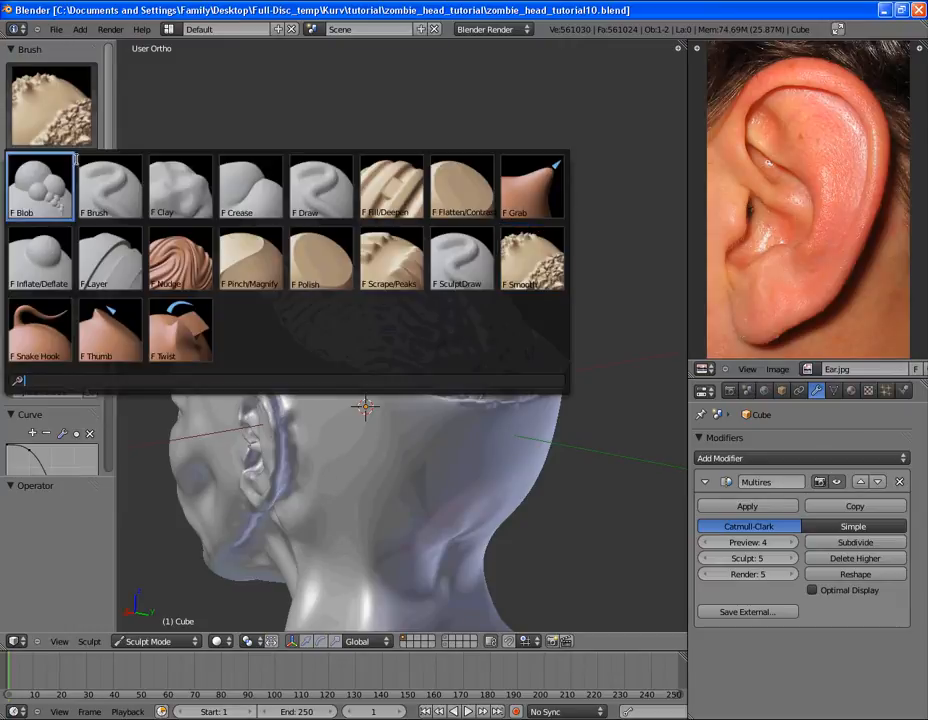
click(40, 188)
click(52, 105)
click(126, 200)
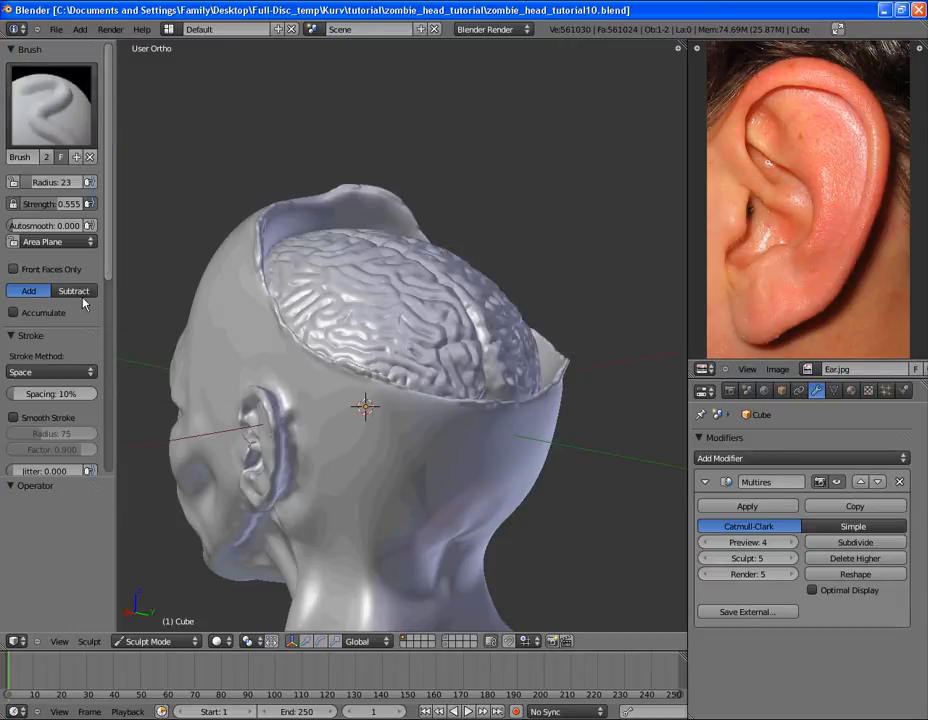
click(74, 291)
mouse_move(468, 397)
shift+middle_down()
mouse_move(375, 275)
mouse_move(410, 229)
mouse_move(540, 179)
shift+middle_up()
scroll(377, 262, up, 4)
middle_drag(399, 240, 368, 203)
scroll(351, 335, up, 4)
mouse_move(296, 363)
mouse_down()
mouse_move(331, 362)
mouse_move(303, 367)
mouse_up()
middle_drag(313, 372, 337, 464)
drag(350, 193, 356, 176)
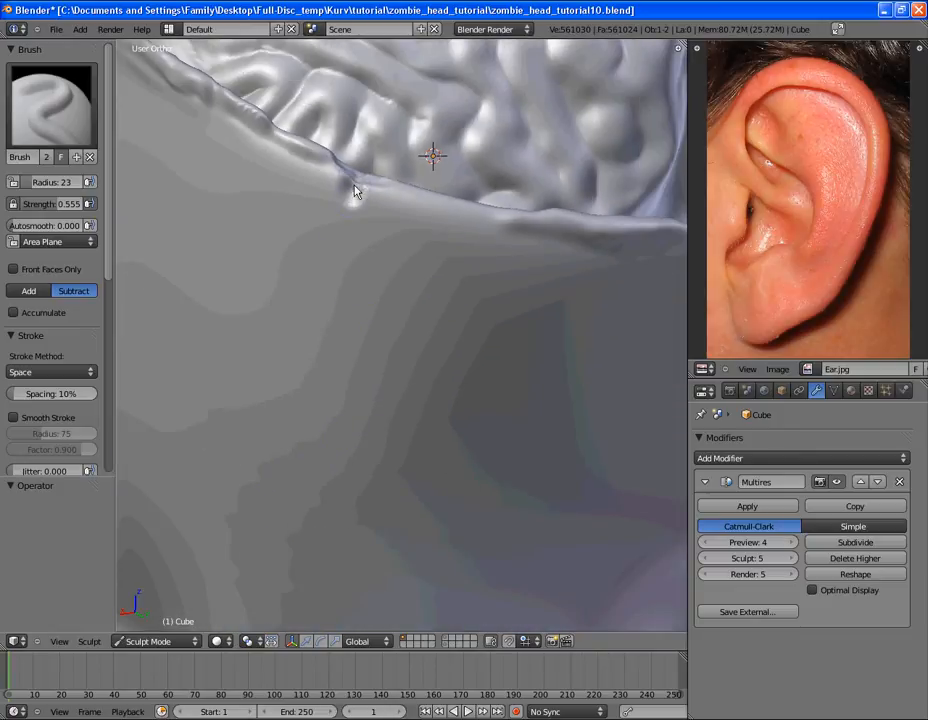
Set the brush radius to 15 and carve a narrow crack down the skull from the rear-left notch
key(f)
click(347, 214)
drag(339, 258, 328, 316)
Carve into the outer edge of the skull rim above the left ear
scroll(350, 406, down, 2)
middle_drag(350, 406, 384, 367)
scroll(381, 321, up, 3)
middle_drag(388, 275, 397, 425)
shift+middle_drag(397, 425, 371, 338)
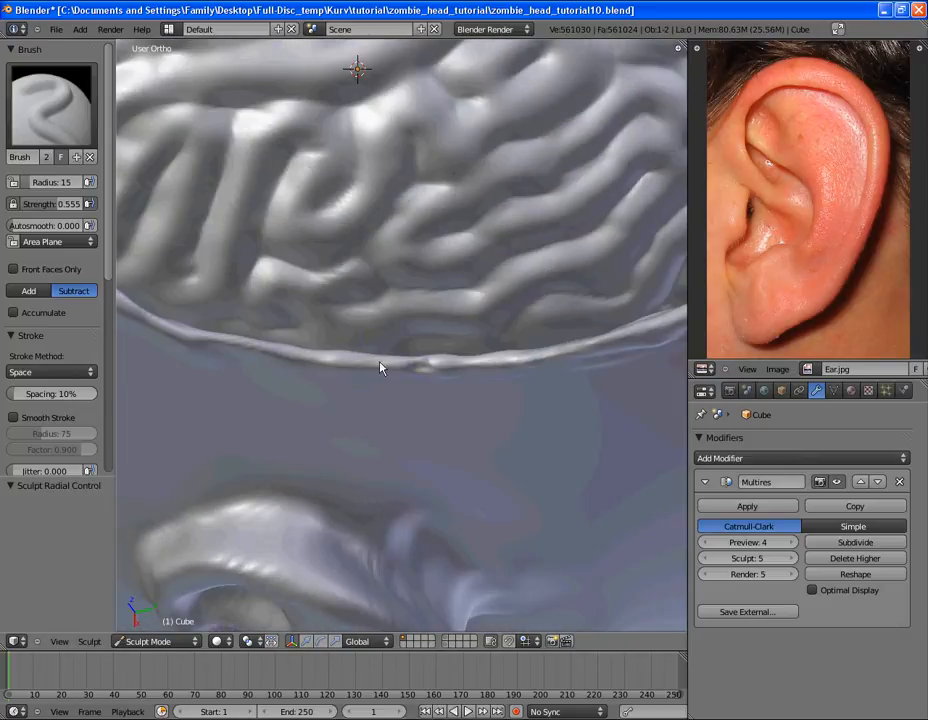
drag(257, 350, 224, 346)
Carve a crack from the skull rim down the left side of the forehead
scroll(327, 342, down, 4)
mouse_move(327, 342)
middle_down()
mouse_move(383, 219)
mouse_move(330, 150)
middle_up()
mouse_move(330, 150)
shift+middle_down()
mouse_move(381, 300)
mouse_move(381, 423)
shift+middle_up()
scroll(381, 300, up, 1)
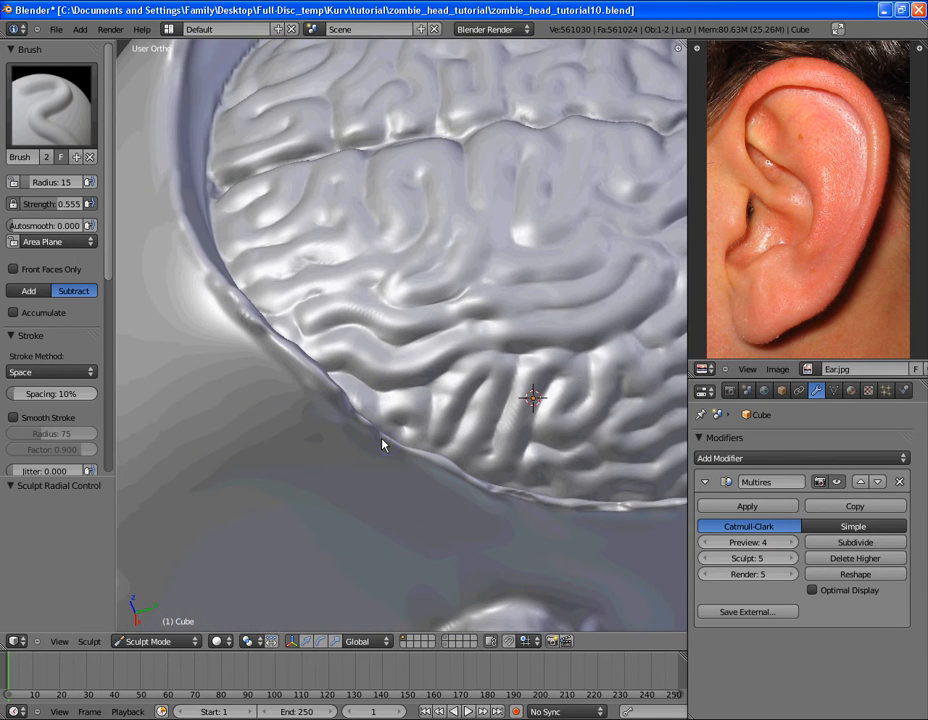
scroll(255, 240, down, 5)
middle_drag(255, 240, 298, 403)
scroll(344, 325, up, 3)
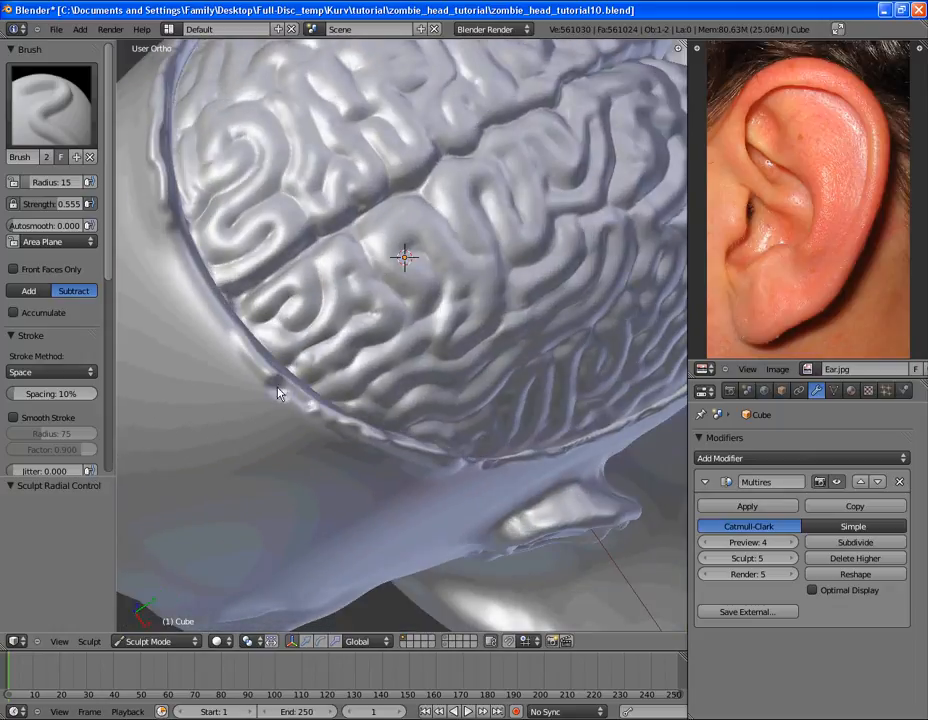
middle_drag(400, 395, 283, 377)
mouse_move(277, 333)
mouse_down()
mouse_move(264, 325)
mouse_move(236, 349)
mouse_up()
Carve a thin crack from the skull rim down the right side of the forehead, reducing the brush radius to 6
mouse_move(208, 404)
middle_down()
mouse_move(352, 315)
mouse_move(323, 410)
mouse_move(378, 490)
mouse_move(298, 449)
mouse_move(340, 406)
middle_up()
scroll(298, 449, up, 4)
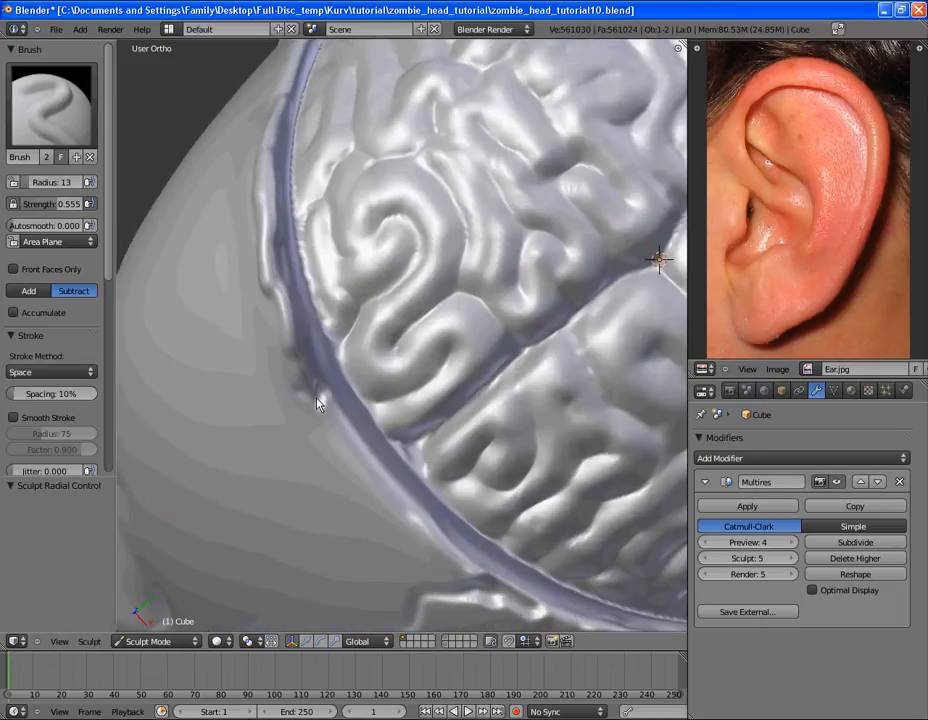
mouse_move(340, 408)
mouse_down()
mouse_move(379, 462)
mouse_move(367, 460)
mouse_move(329, 400)
mouse_move(333, 435)
mouse_move(303, 396)
mouse_up()
click(383, 464)
key(f)
click(308, 422)
scroll(304, 396, down, 4)
mouse_move(304, 396)
middle_down()
mouse_move(482, 325)
mouse_move(450, 309)
middle_up()
scroll(450, 309, up, 3)
key(f)
click(434, 305)
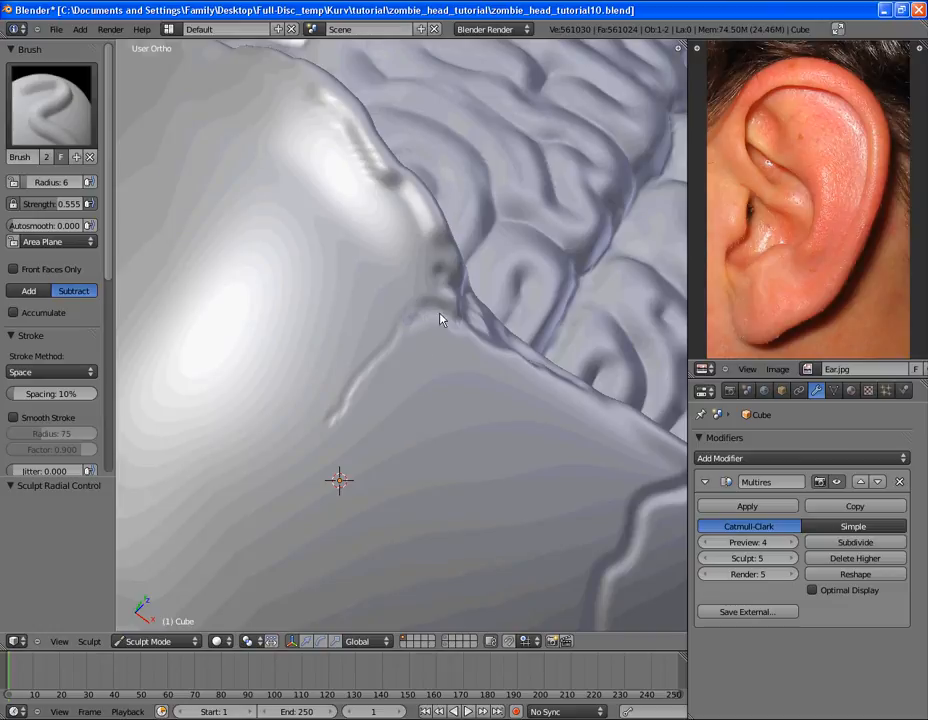
Carve a short crack down from the skull rim at the head's right temple
scroll(430, 316, down, 4)
mouse_move(429, 325)
middle_down()
mouse_move(323, 309)
mouse_move(377, 437)
mouse_move(220, 373)
mouse_move(262, 408)
middle_up()
mouse_move(344, 352)
shift+middle_down()
mouse_move(366, 236)
mouse_move(346, 246)
mouse_move(398, 273)
mouse_move(402, 303)
shift+middle_up()
scroll(378, 196, up, 3)
scroll(346, 246, up, 2)
middle_drag(402, 303, 379, 238)
key(f)
click(390, 236)
mouse_move(412, 236)
mouse_down()
mouse_move(397, 231)
mouse_move(446, 299)
mouse_up()
scroll(459, 302, down, 4)
mouse_move(415, 345)
middle_down()
mouse_move(389, 368)
mouse_move(402, 290)
mouse_move(480, 266)
mouse_move(489, 311)
middle_up()
scroll(402, 290, down, 2)
scroll(391, 295, up, 5)
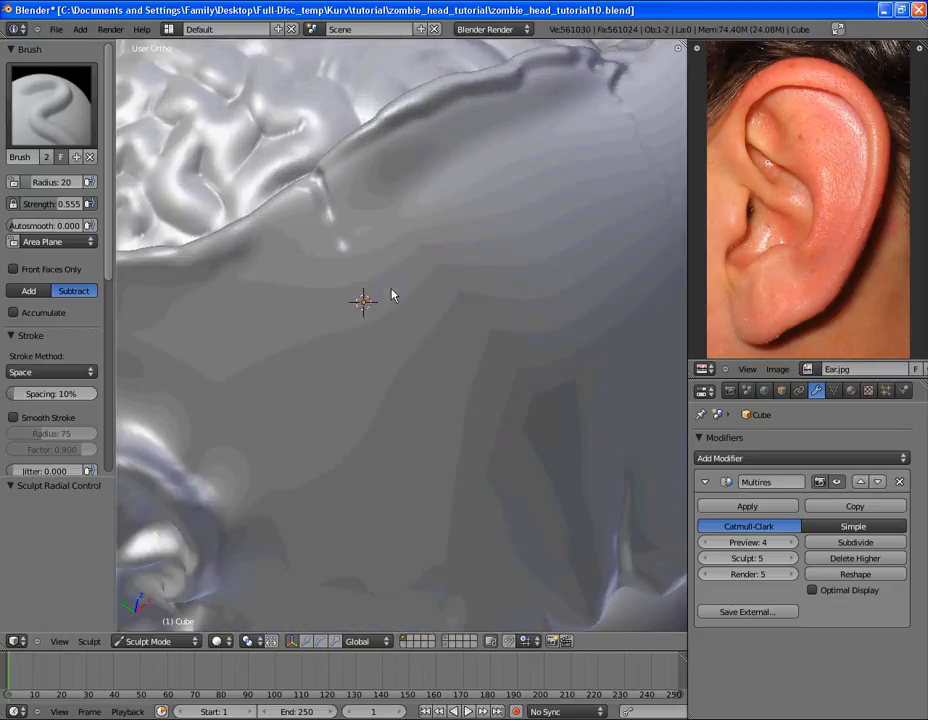
click(342, 267)
Extend the crack on the left side of the forehead farther down with a brush radius of 10
scroll(447, 367, down, 5)
middle_drag(447, 367, 400, 369)
scroll(514, 262, up, 3)
key(f)
click(460, 251)
drag(446, 250, 498, 289)
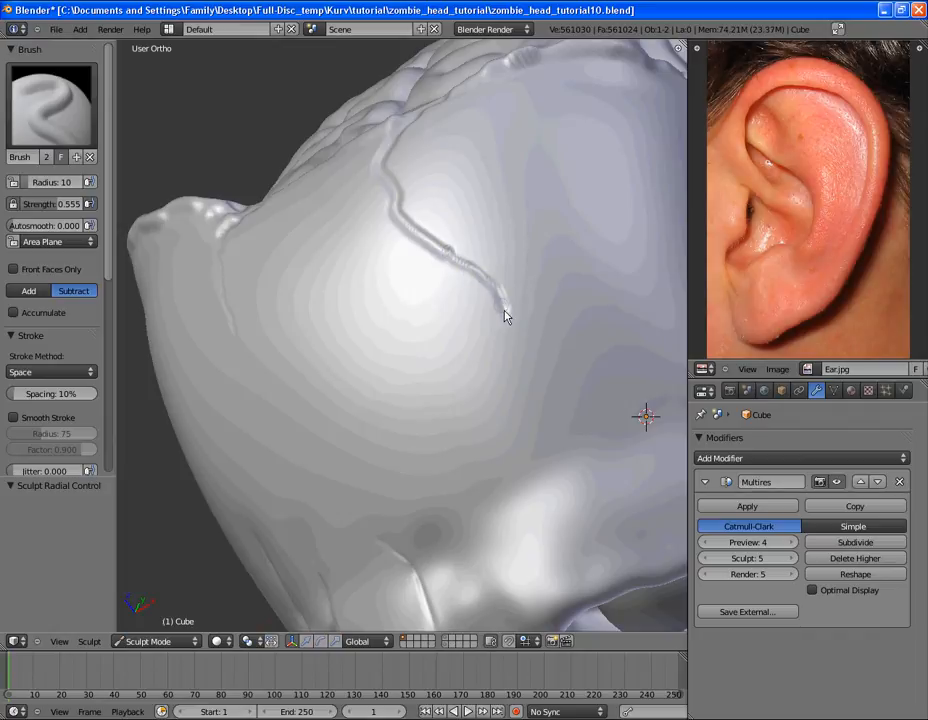
Carve the skull rim around the top of the left forehead crack and enlarge the brush radius to 55
scroll(508, 350, down, 4)
middle_drag(511, 352, 513, 435)
scroll(453, 262, up, 4)
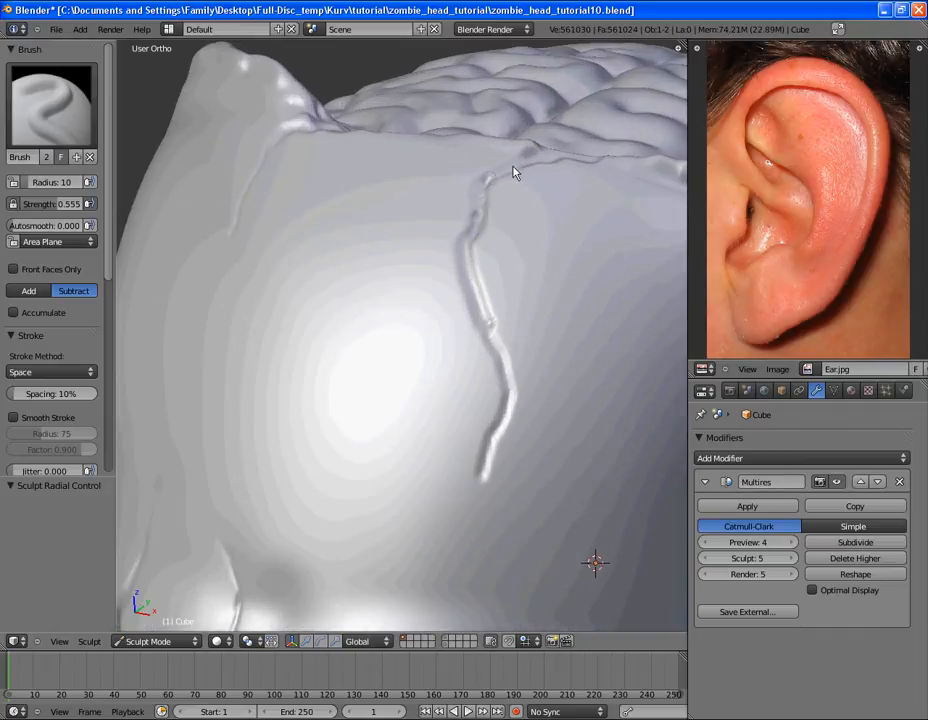
mouse_move(553, 201)
middle_down()
mouse_move(495, 307)
mouse_move(401, 262)
mouse_move(375, 383)
mouse_move(332, 379)
middle_up()
key(f)
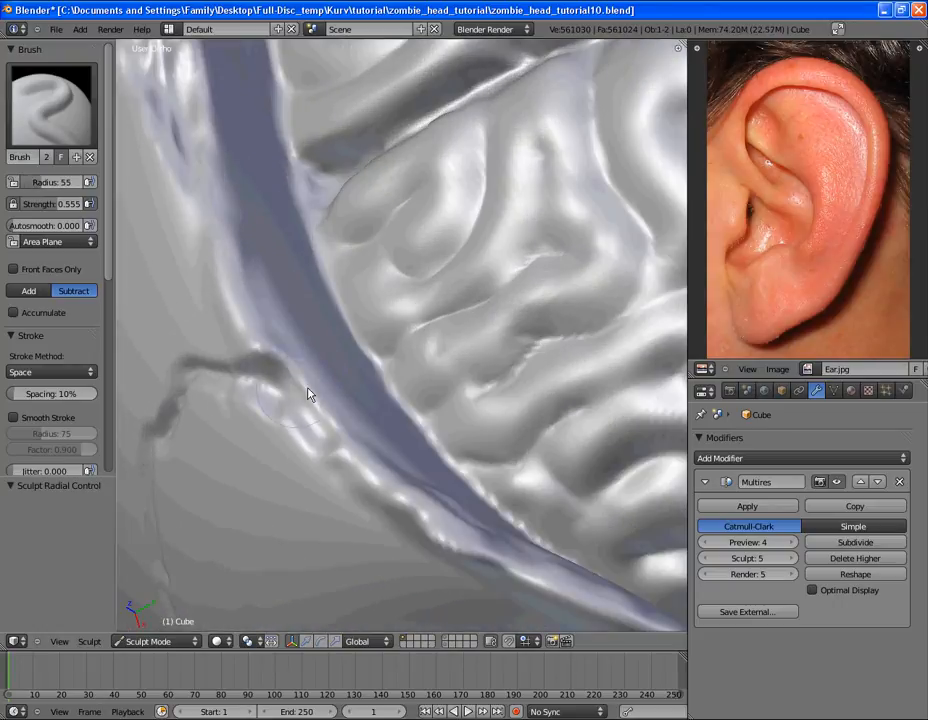
Widen the top of the crack on the right side of the forehead with a brush radius of 20
mouse_move(325, 348)
middle_down()
mouse_move(559, 313)
mouse_move(352, 414)
mouse_move(376, 298)
middle_up()
scroll(352, 414, down, 3)
scroll(348, 410, up, 4)
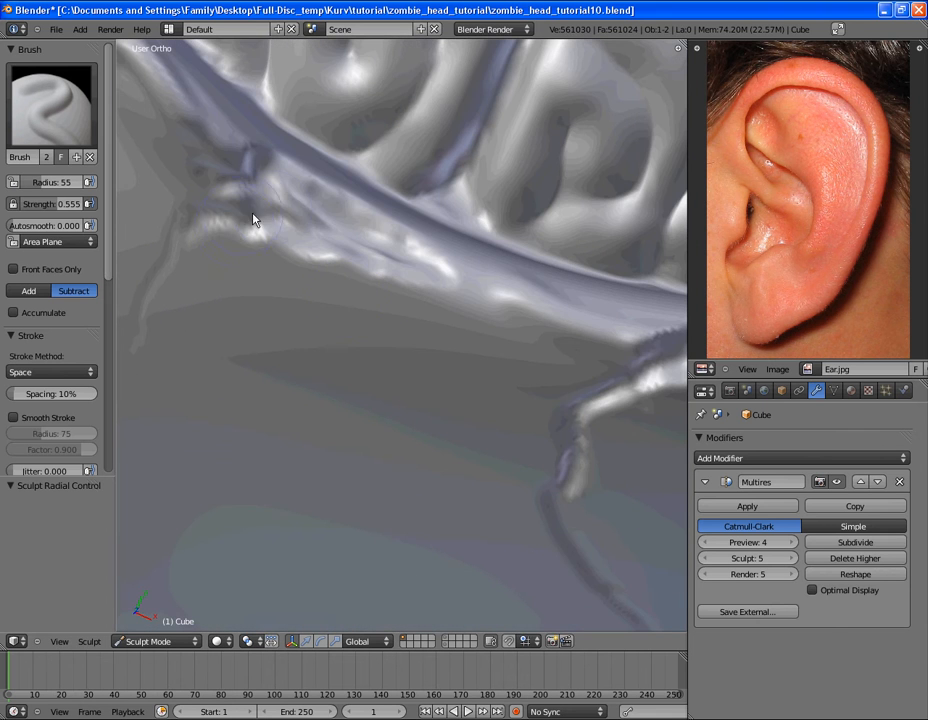
mouse_move(286, 190)
middle_down()
mouse_move(501, 327)
mouse_move(406, 319)
mouse_move(461, 224)
mouse_move(269, 317)
mouse_move(436, 245)
mouse_move(434, 198)
middle_up()
drag(427, 174, 389, 188)
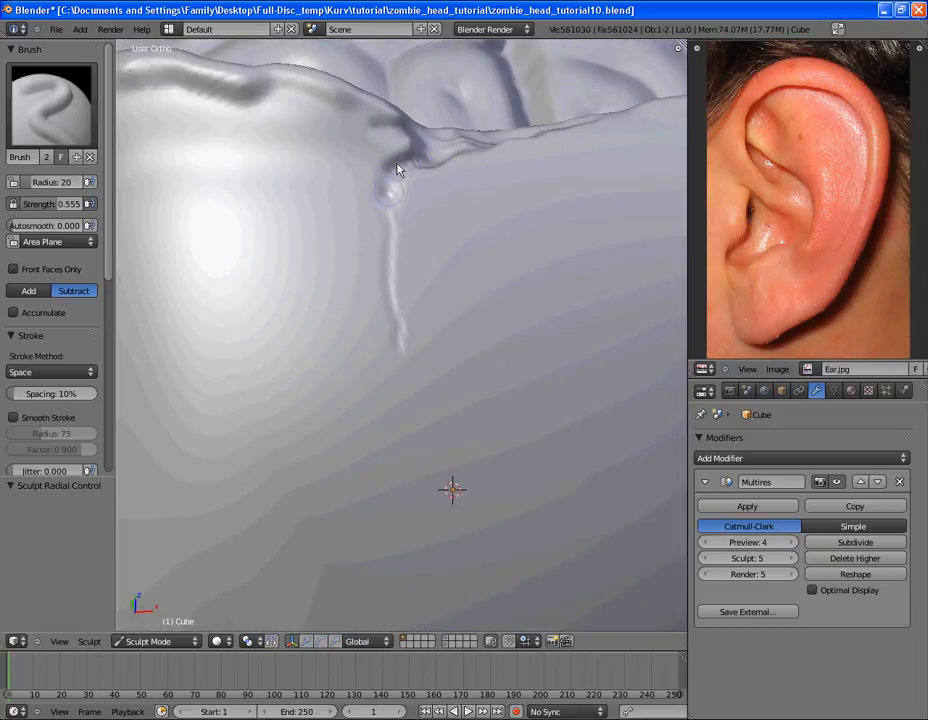
Refine the lower end of the right-temple crack with a brush radius of 9
scroll(387, 284, down, 6)
middle_drag(311, 352, 422, 396)
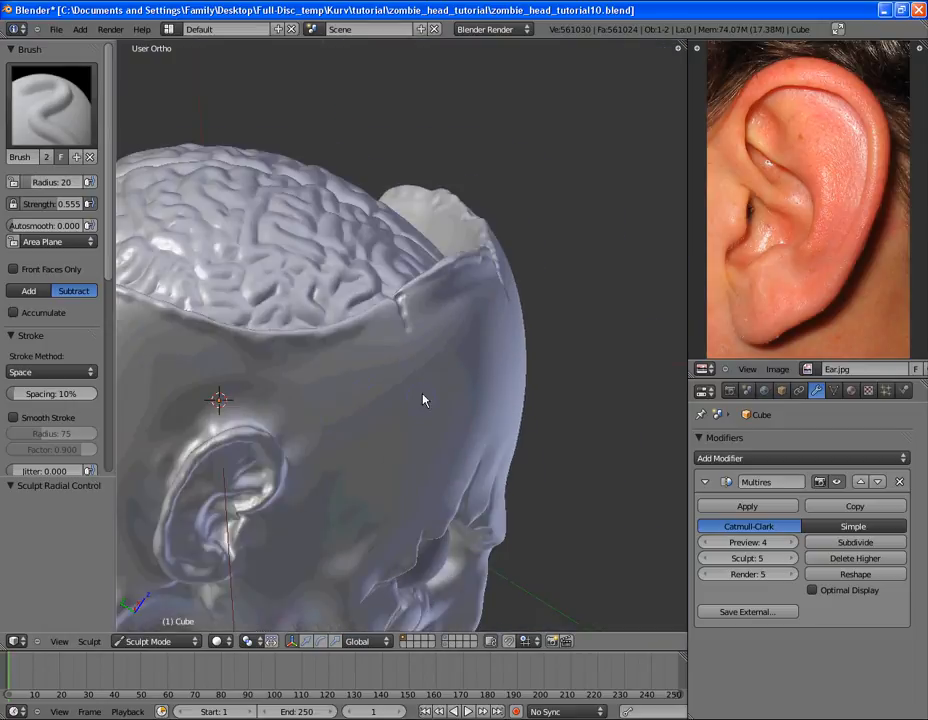
scroll(414, 298, up, 5)
middle_drag(414, 296, 362, 294)
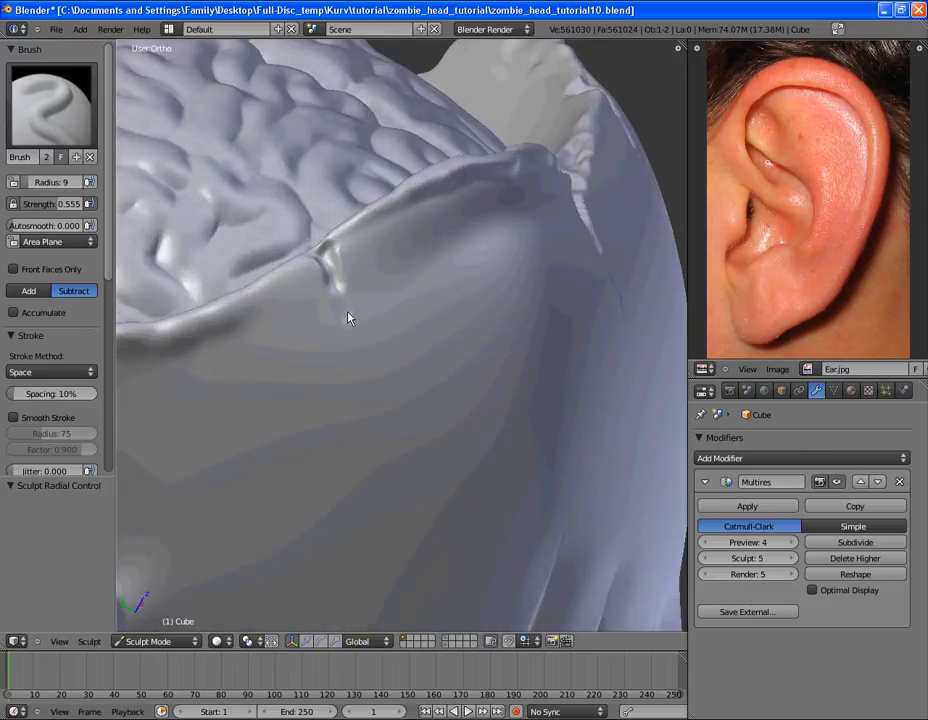
Carve a thin crack down the skull from the rim behind the right ear
scroll(341, 362, down, 3)
middle_drag(342, 397, 518, 362)
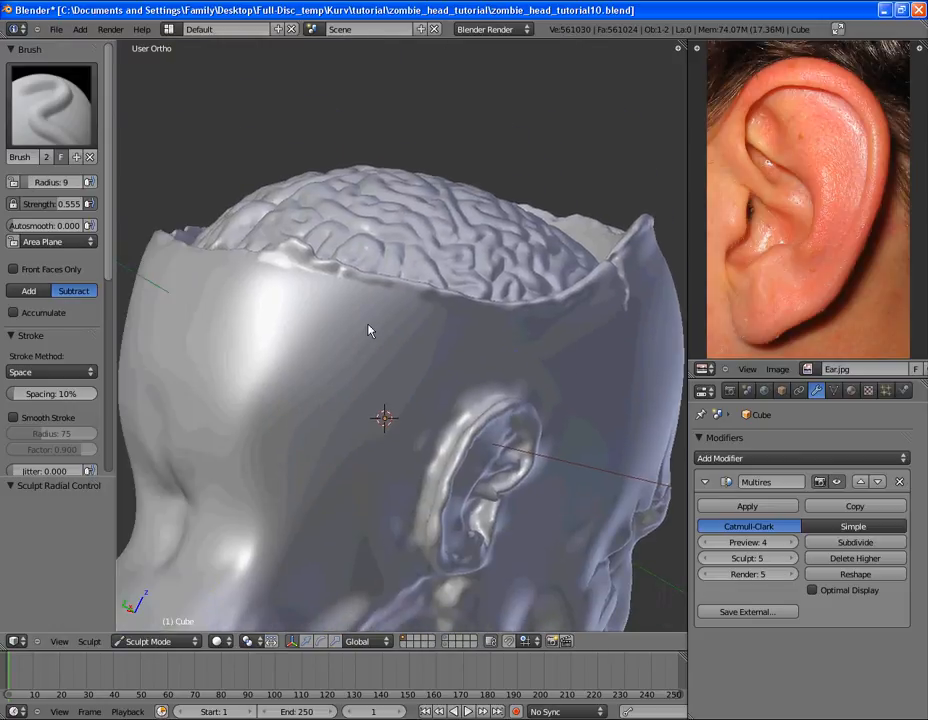
scroll(377, 391, up, 3)
middle_drag(377, 391, 403, 279)
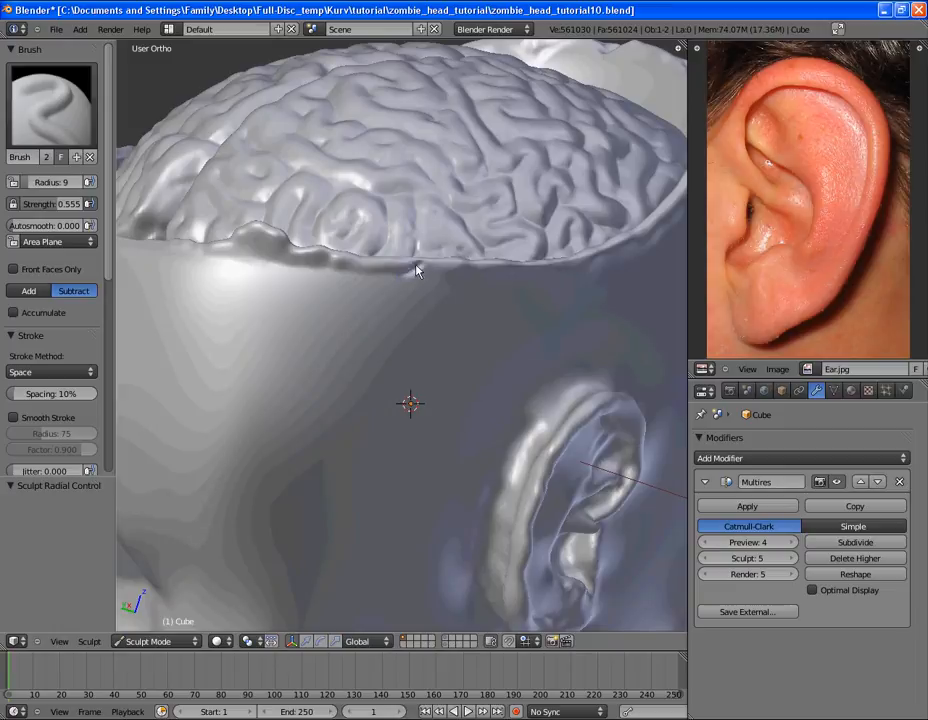
drag(397, 296, 395, 374)
scroll(396, 374, down, 1)
middle_drag(404, 327, 378, 262)
scroll(378, 262, up, 2)
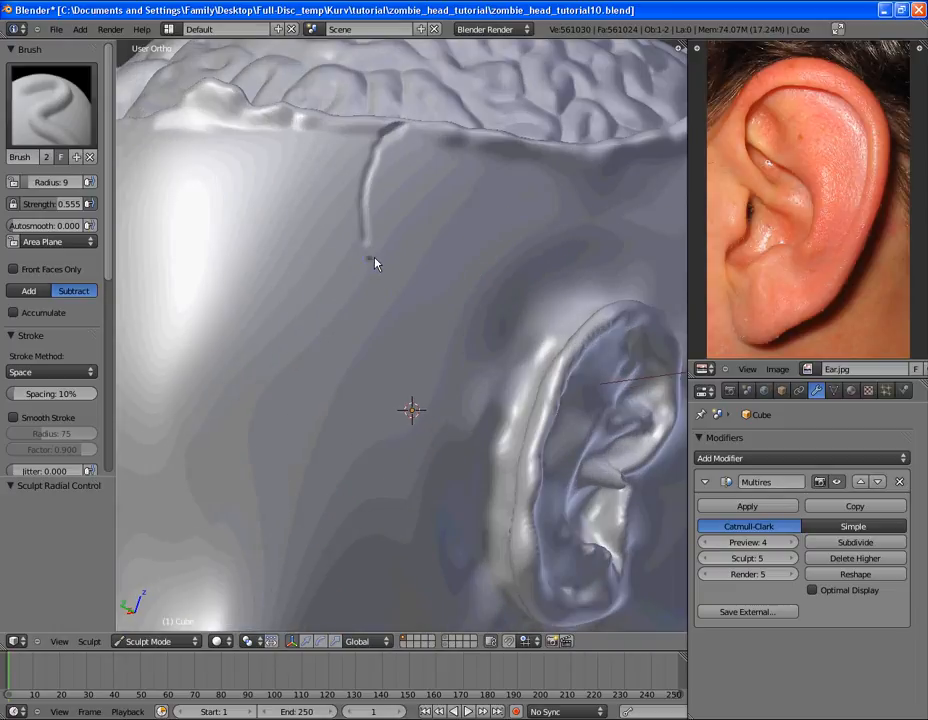
Deepen the crack behind the right ear, from its start at the rim down the skull
mouse_move(394, 338)
middle_down()
mouse_move(472, 280)
mouse_move(420, 362)
mouse_move(555, 389)
mouse_move(362, 373)
mouse_move(389, 358)
mouse_move(425, 362)
mouse_move(373, 443)
middle_up()
scroll(402, 364, up, 3)
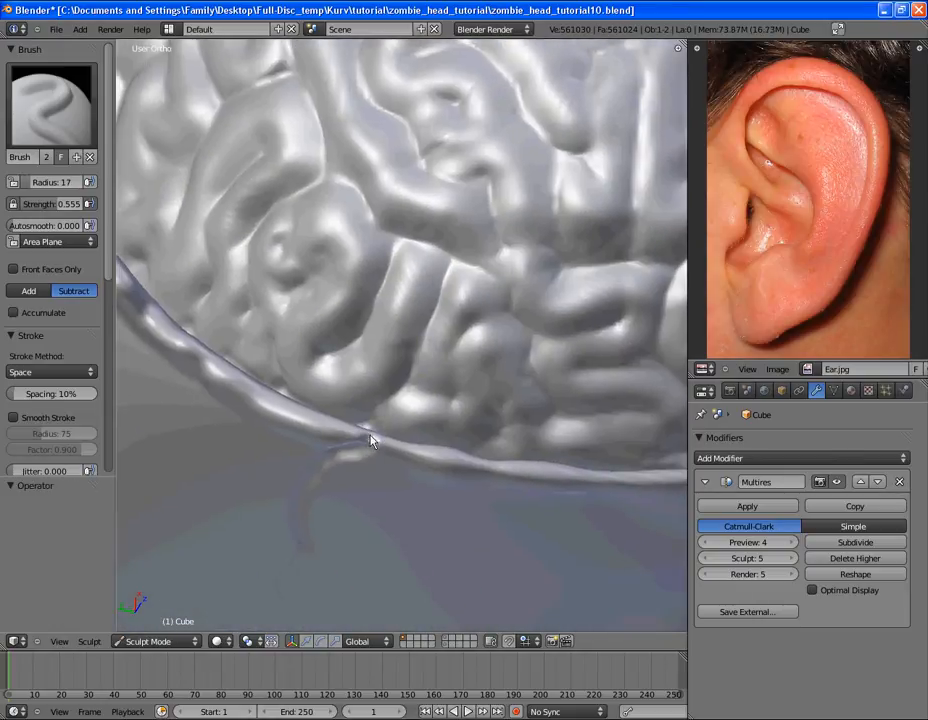
scroll(349, 399, down, 3)
middle_drag(349, 399, 379, 375)
scroll(389, 375, up, 2)
scroll(389, 375, down, 3)
scroll(379, 375, up, 4)
key(f)
click(396, 299)
mouse_move(392, 291)
mouse_down()
mouse_move(371, 319)
mouse_move(369, 300)
mouse_move(351, 287)
mouse_move(337, 317)
mouse_move(331, 383)
mouse_move(354, 438)
mouse_up()
mouse_move(344, 314)
mouse_down()
mouse_move(330, 325)
mouse_move(345, 374)
mouse_up()
Carve a long crack down from the rim between the right ear and the temple crack, with a brush radius of 10
scroll(345, 374, down, 1)
scroll(346, 380, down, 3)
mouse_move(346, 380)
middle_down()
mouse_move(441, 441)
mouse_move(447, 520)
mouse_move(406, 437)
mouse_move(476, 404)
mouse_move(493, 422)
mouse_move(387, 422)
mouse_move(454, 366)
middle_up()
scroll(370, 386, up, 3)
mouse_move(370, 386)
middle_down()
mouse_move(404, 315)
mouse_move(435, 296)
middle_up()
mouse_move(435, 296)
mouse_down()
mouse_move(406, 335)
mouse_move(389, 390)
mouse_move(385, 474)
mouse_up()
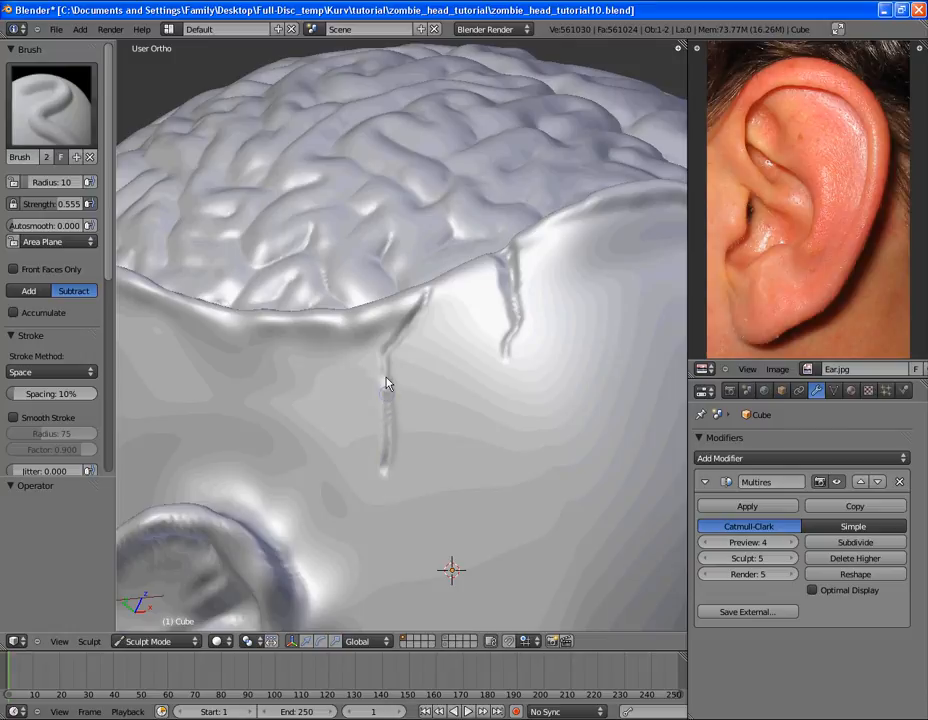
Extend the long crack ahead of the right ear with a radius of 8, and carve fine grooves along its upper part
scroll(427, 391, down, 1)
mouse_move(408, 428)
middle_down()
mouse_move(427, 391)
mouse_move(374, 343)
middle_up()
scroll(374, 343, up, 3)
key(f)
click(306, 382)
drag(306, 386, 276, 458)
scroll(329, 194, down, 2)
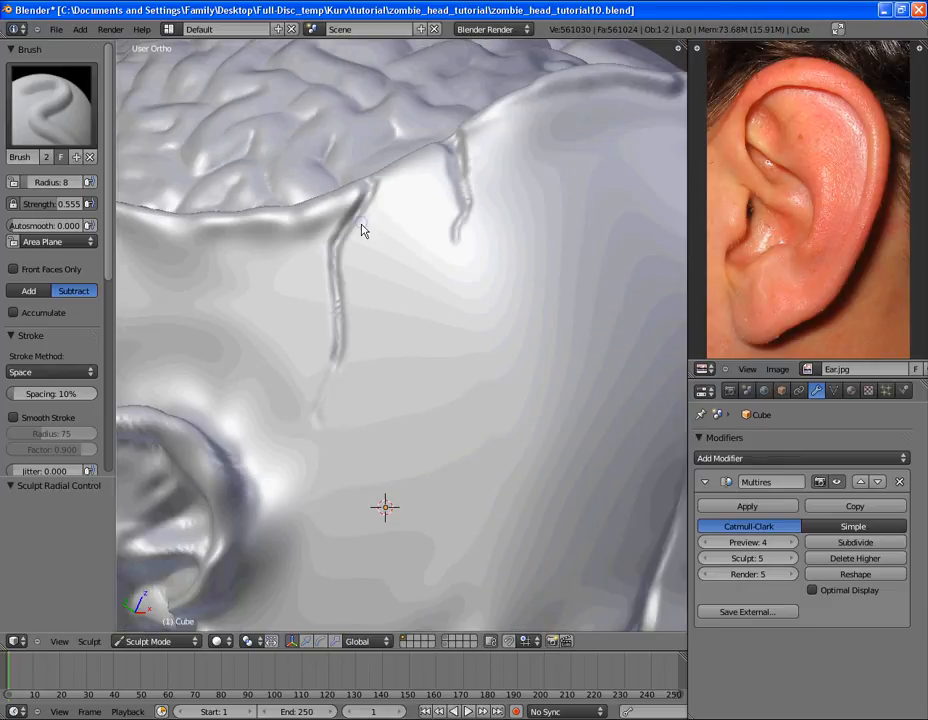
drag(346, 252, 364, 212)
drag(341, 311, 366, 196)
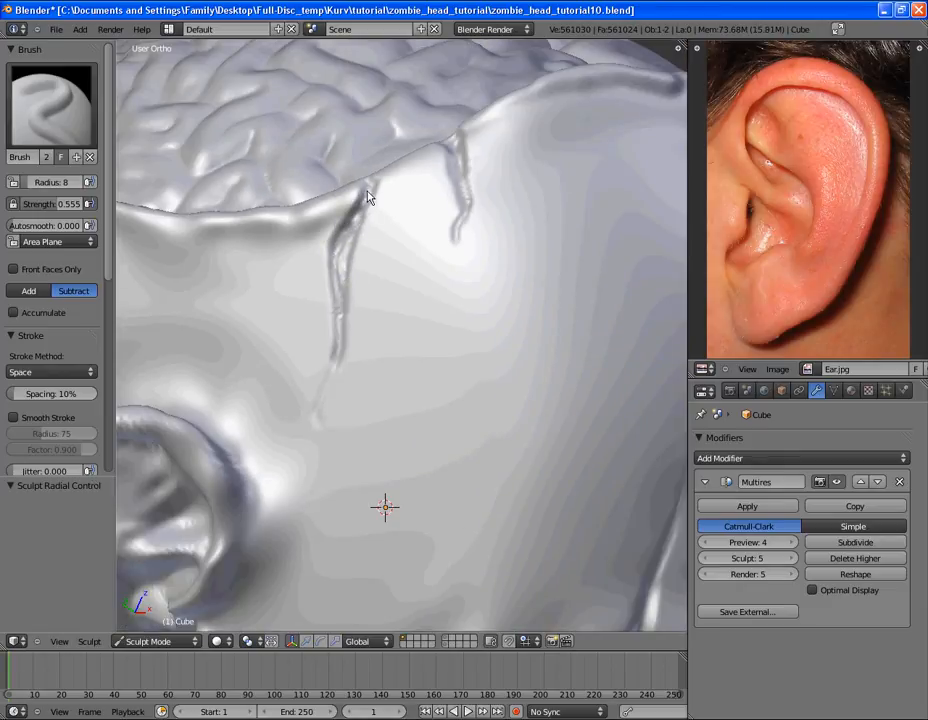
Carve a long, rough-sided crack down from the rim between the left ear and the rear-left crack, with a brush radius of 9
scroll(365, 192, down, 3)
mouse_move(437, 327)
middle_down()
mouse_move(497, 441)
mouse_move(288, 354)
mouse_move(526, 372)
middle_up()
scroll(369, 300, up, 5)
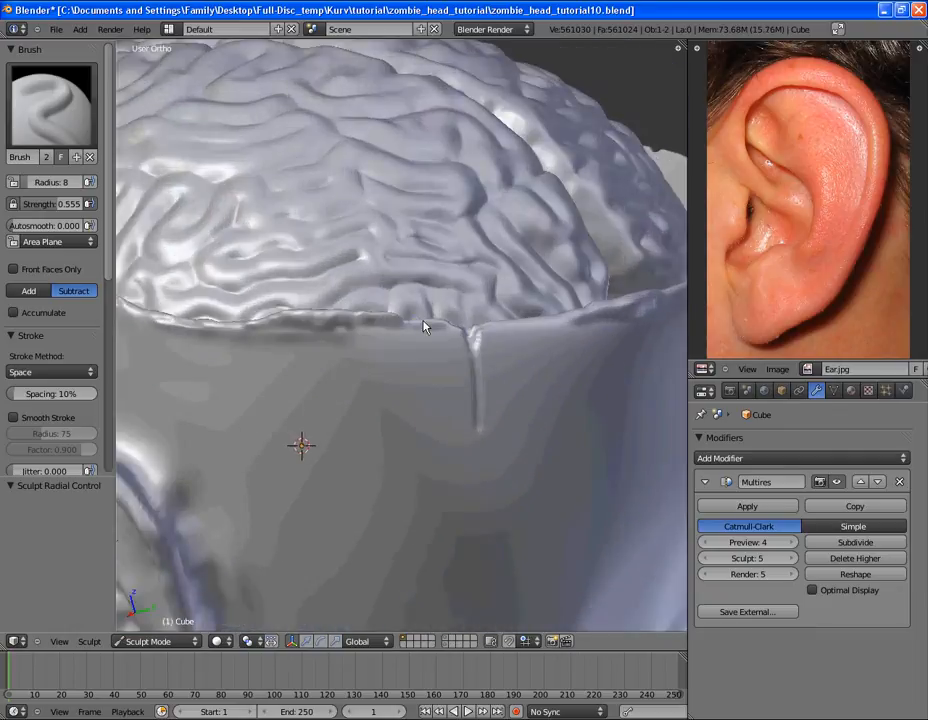
middle_drag(368, 282, 366, 280)
key(f)
click(380, 279)
drag(370, 270, 365, 337)
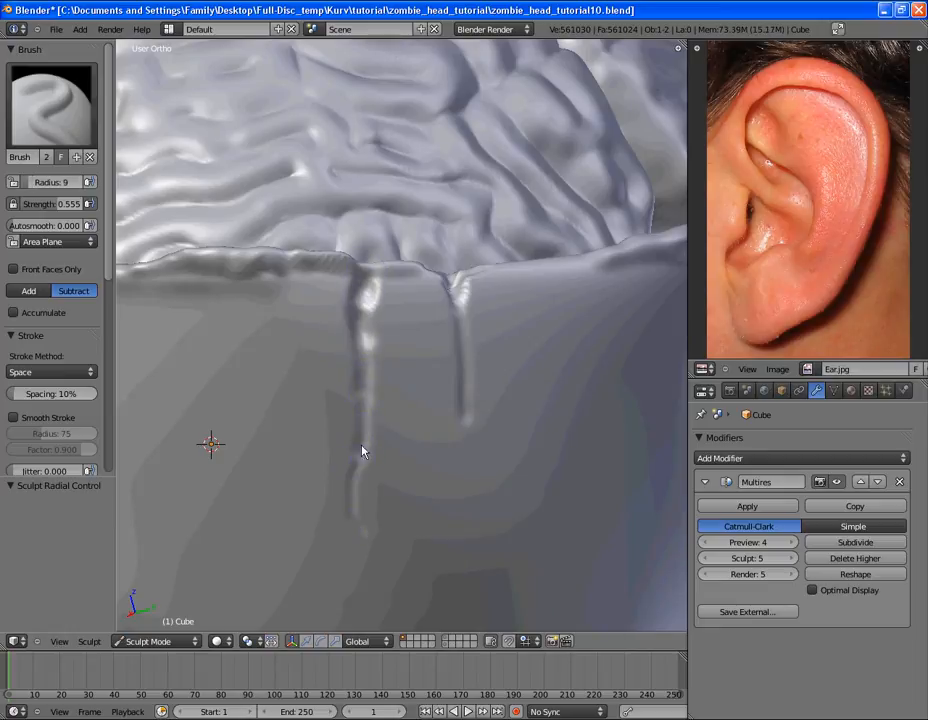
drag(357, 462, 377, 378)
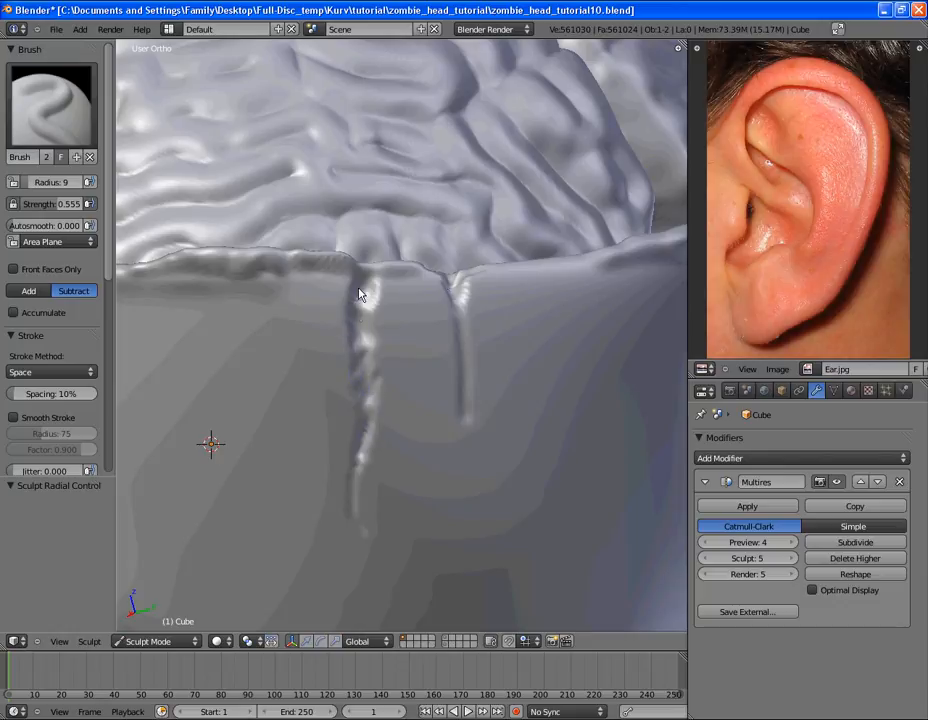
drag(364, 301, 366, 312)
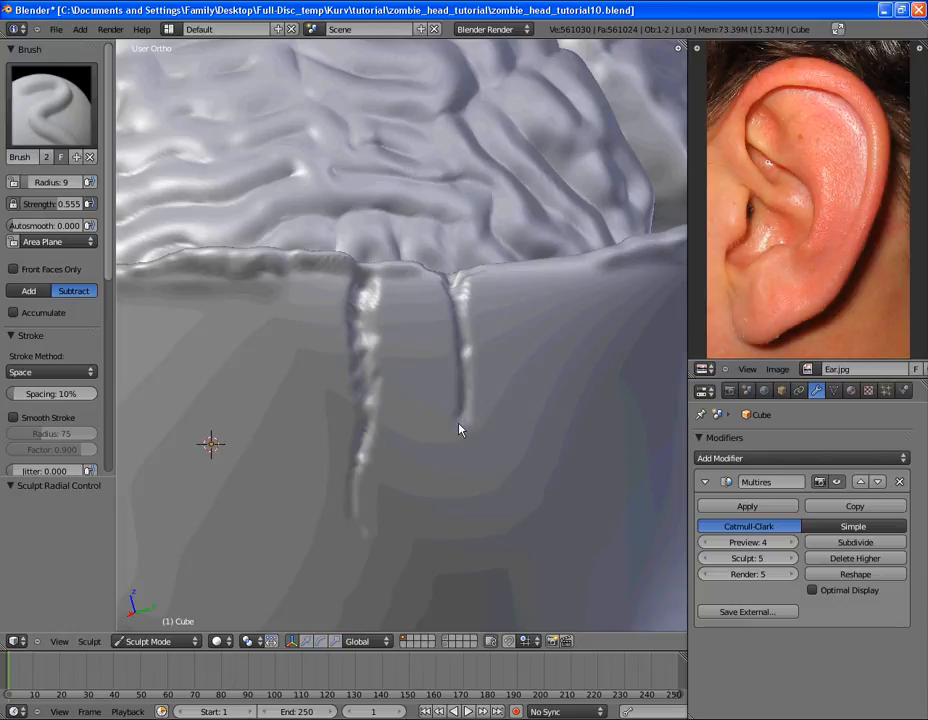
Carve a thin side branch off the long crack behind the left ear with a brush radius of 6
scroll(467, 472, down, 1)
middle_drag(467, 472, 458, 292)
scroll(369, 341, down, 4)
scroll(420, 323, up, 5)
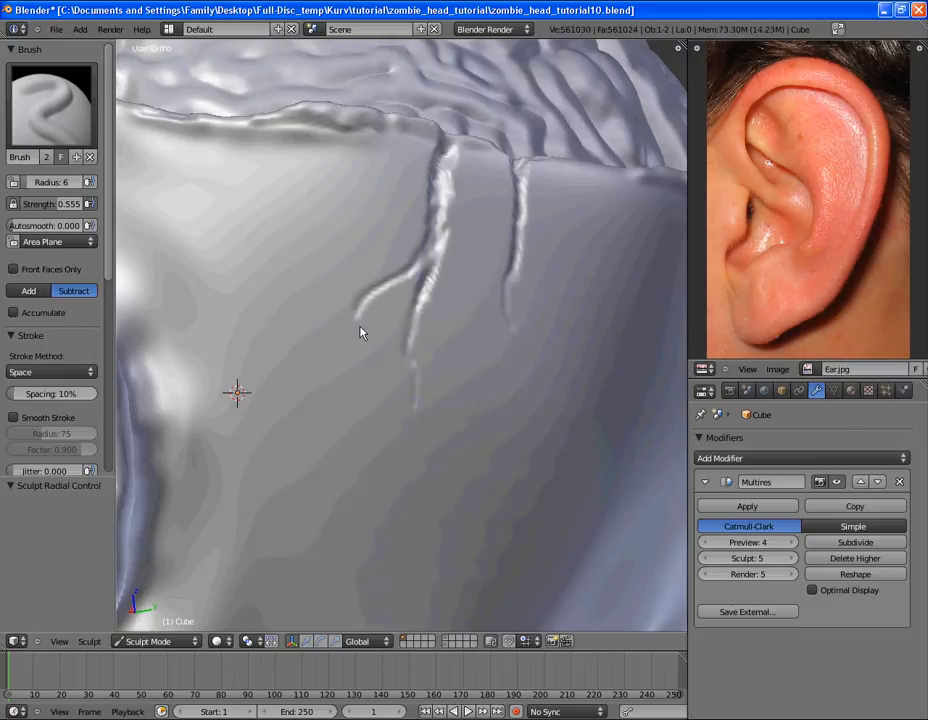
Rework a small spot of the torn rim at the back of the skull with a brush radius of 20
scroll(357, 317, down, 6)
middle_drag(383, 317, 406, 385)
scroll(402, 315, up, 5)
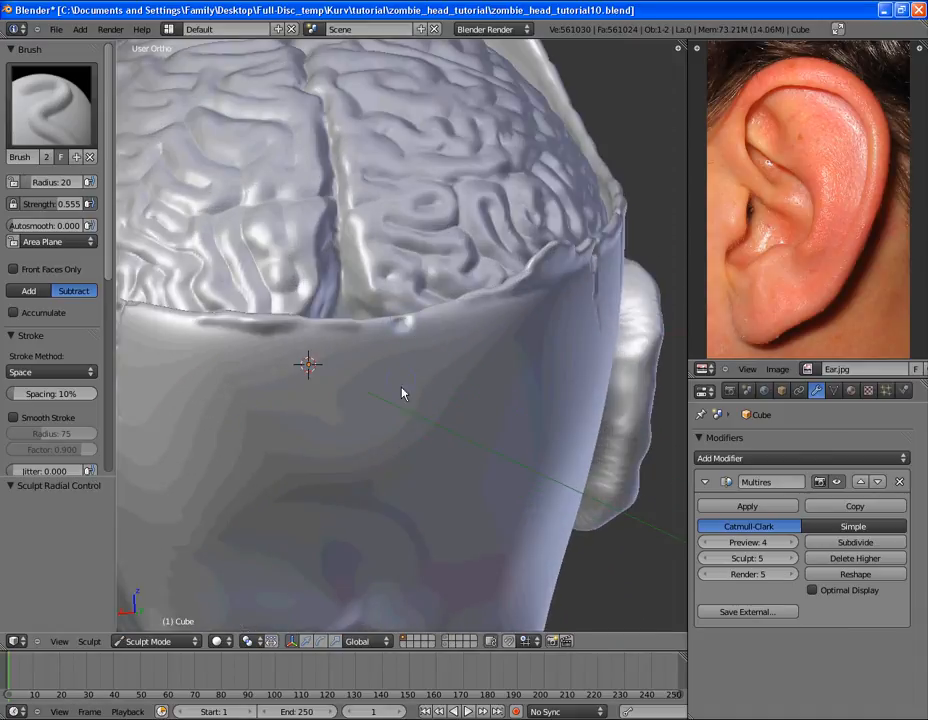
middle_drag(406, 342, 440, 480)
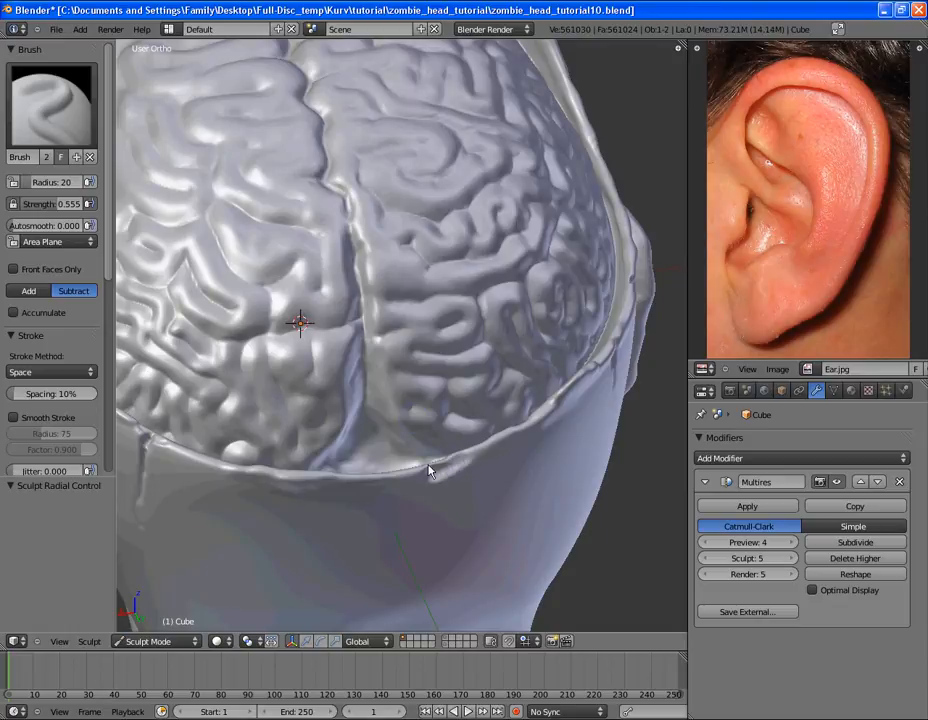
middle_drag(183, 459, 369, 377)
mouse_move(355, 362)
middle_down()
mouse_move(437, 408)
mouse_move(383, 416)
middle_up()
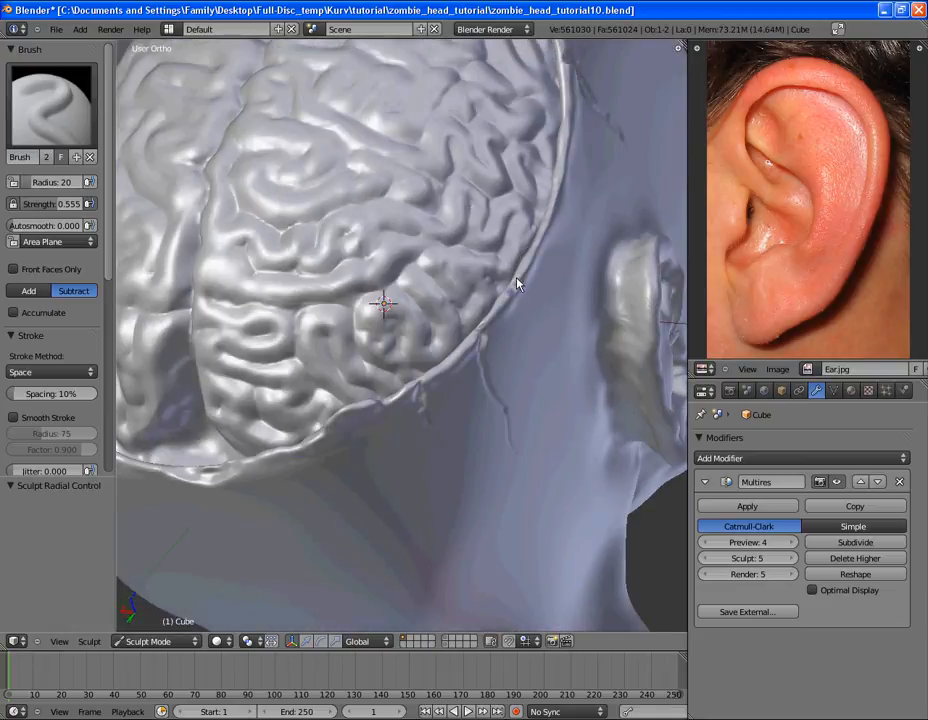
Extend the lower end of the long crack on the front of the skull with a brush radius of 12
scroll(548, 217, down, 3)
mouse_move(384, 337)
middle_down()
mouse_move(358, 273)
mouse_move(460, 296)
mouse_move(491, 415)
mouse_move(526, 383)
mouse_move(499, 336)
mouse_move(514, 325)
mouse_move(472, 284)
mouse_move(505, 271)
mouse_move(425, 358)
middle_up()
scroll(491, 415, down, 2)
scroll(514, 325, up, 2)
scroll(433, 347, up, 3)
scroll(441, 335, up, 4)
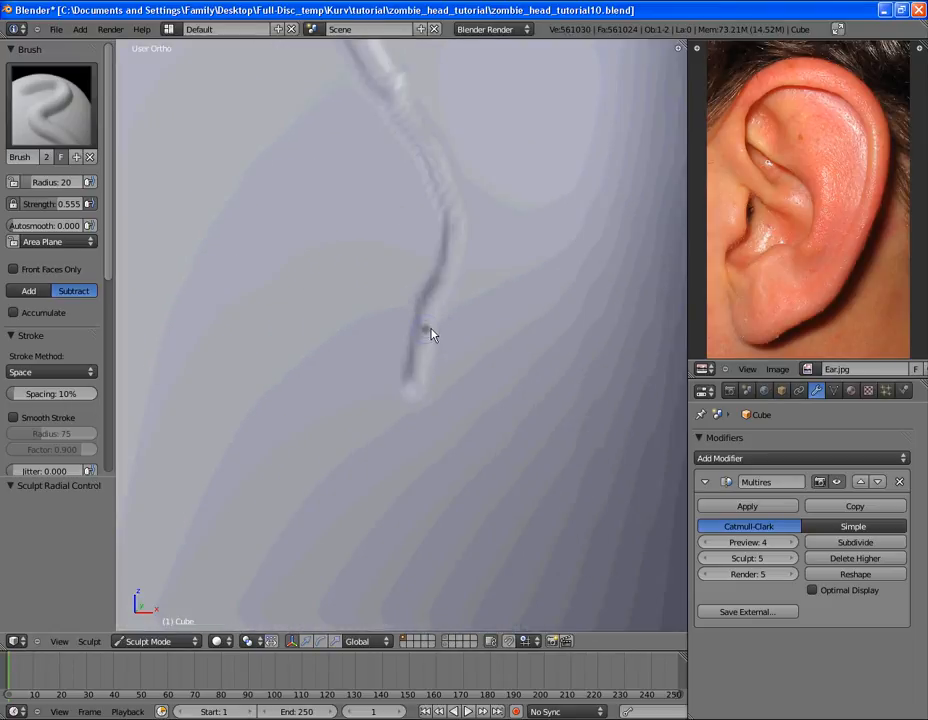
middle_drag(416, 431, 420, 413)
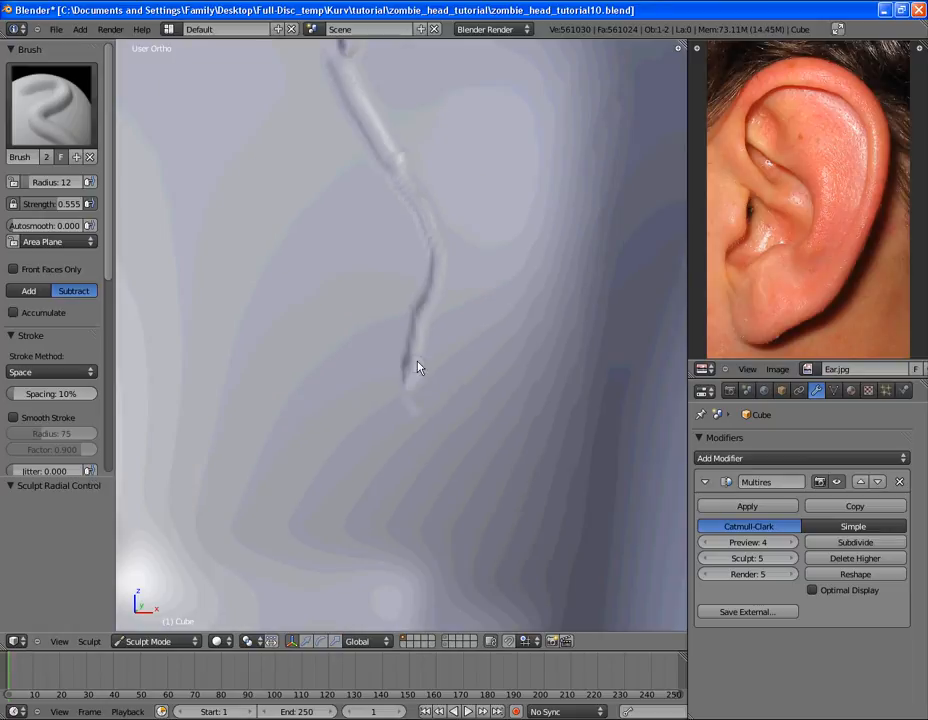
middle_drag(377, 178, 421, 414)
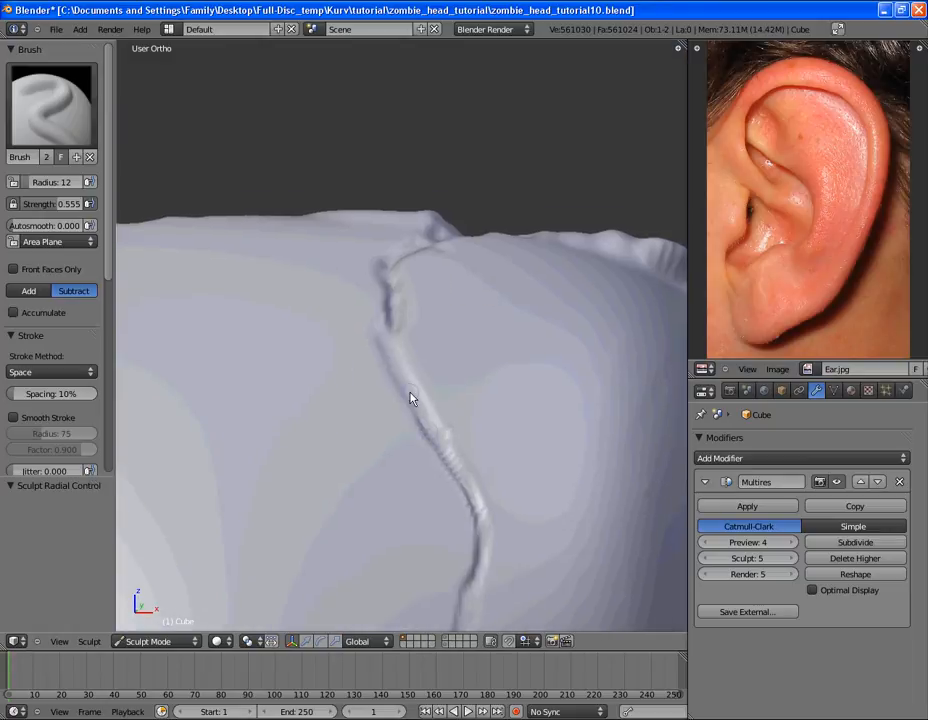
Save the file over zombie_head_tutorial10.blend
middle_drag(406, 260, 563, 304)
scroll(322, 433, down, 4)
key(ctrl+s)
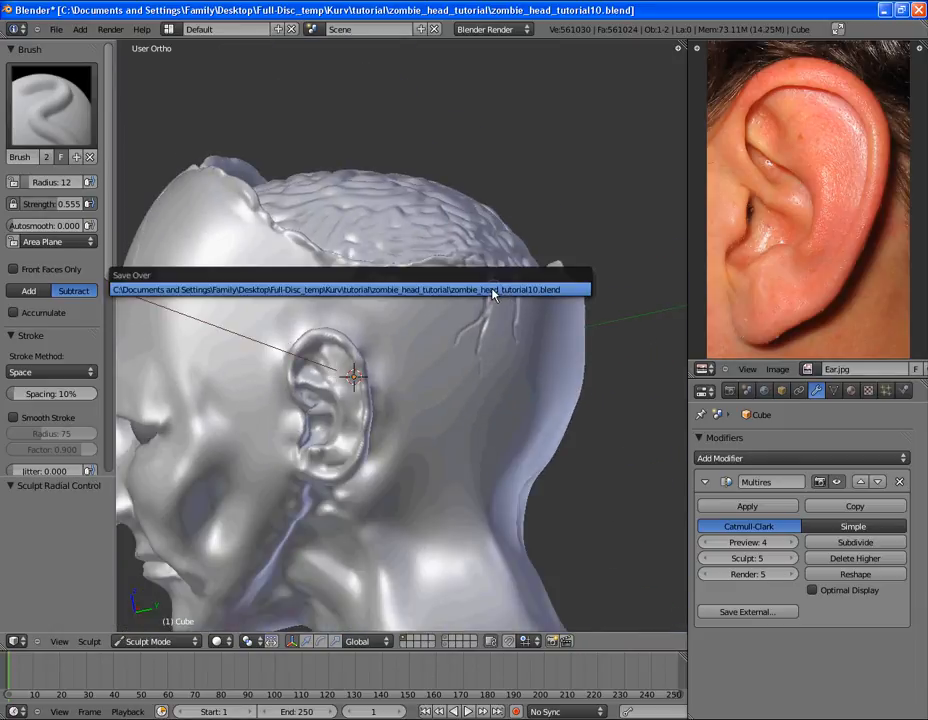
click(493, 290)
Choose the Blob brush and set its radius to 22 for work on the rim behind the left ear
middle_drag(385, 432, 352, 306)
click(62, 91)
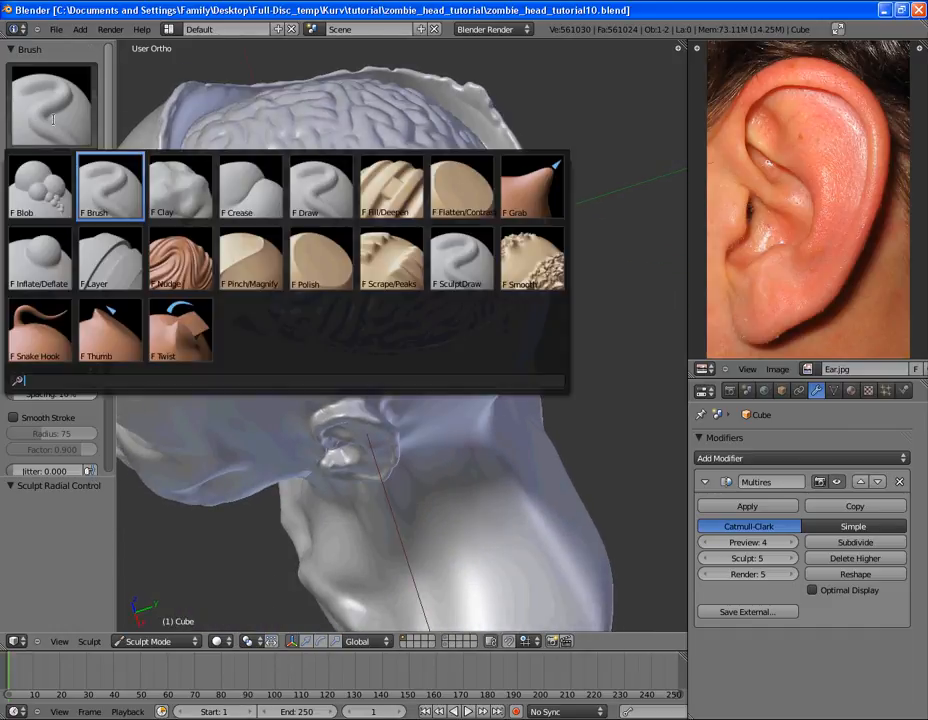
click(40, 188)
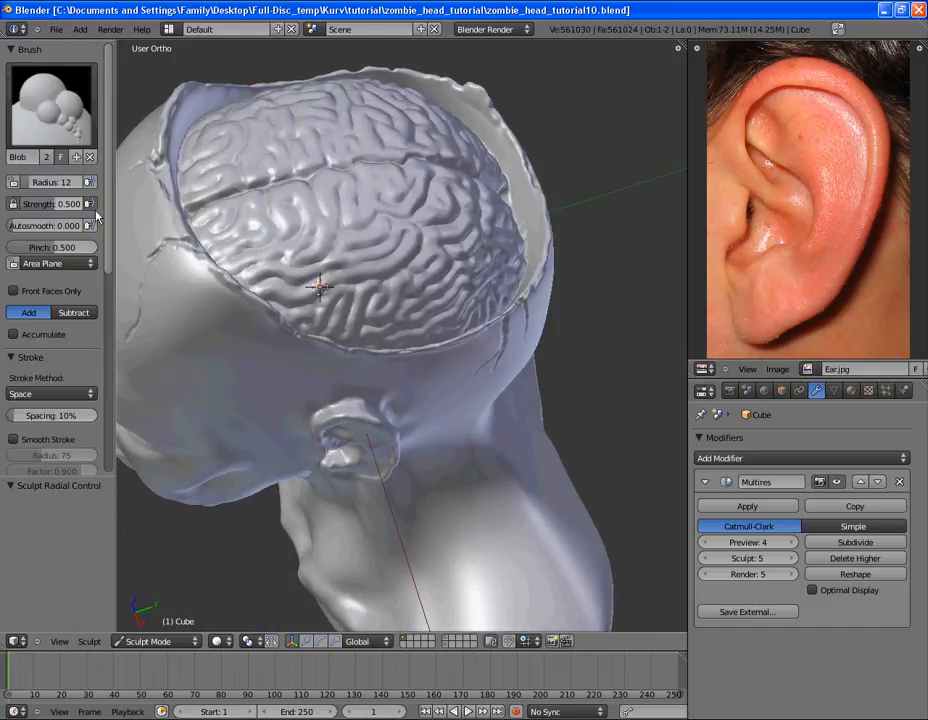
scroll(352, 362, up, 4)
mouse_move(468, 389)
shift+middle_down()
mouse_move(381, 292)
mouse_move(388, 333)
shift+middle_up()
scroll(388, 333, down, 1)
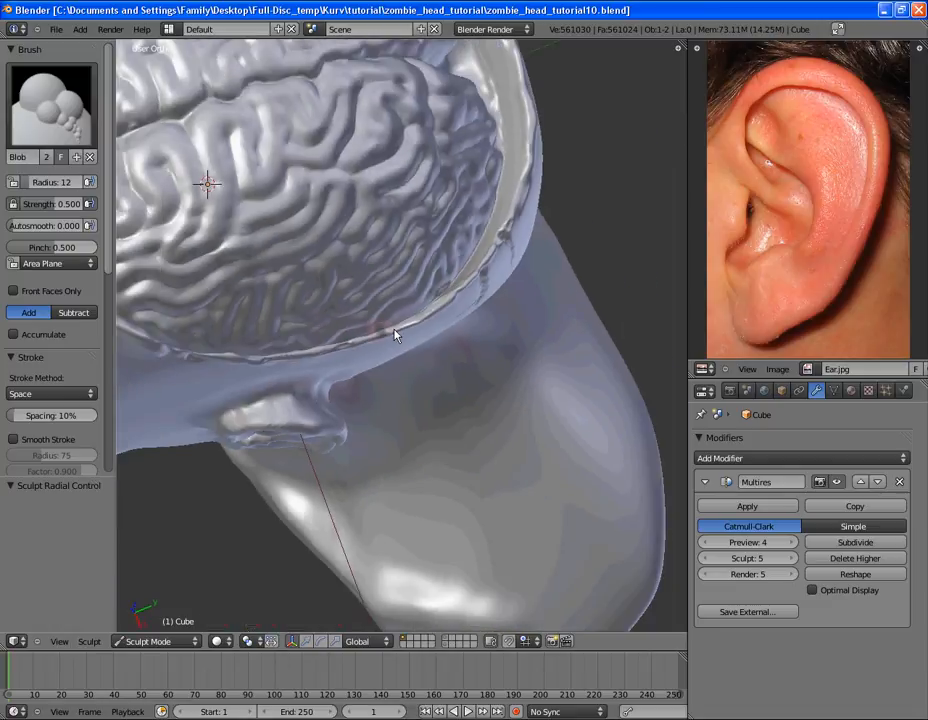
key(f)
click(397, 328)
Try a beaded Blob trail running down from the rim behind the left ear, and undo it
scroll(402, 322, up, 2)
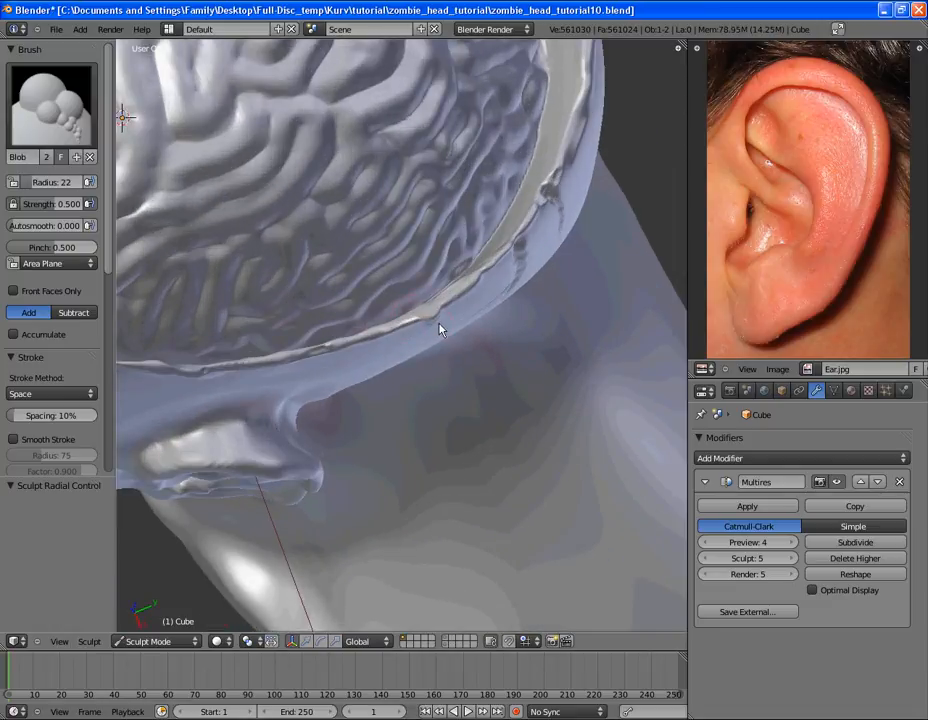
middle_drag(438, 336, 362, 154)
key(KP_3)
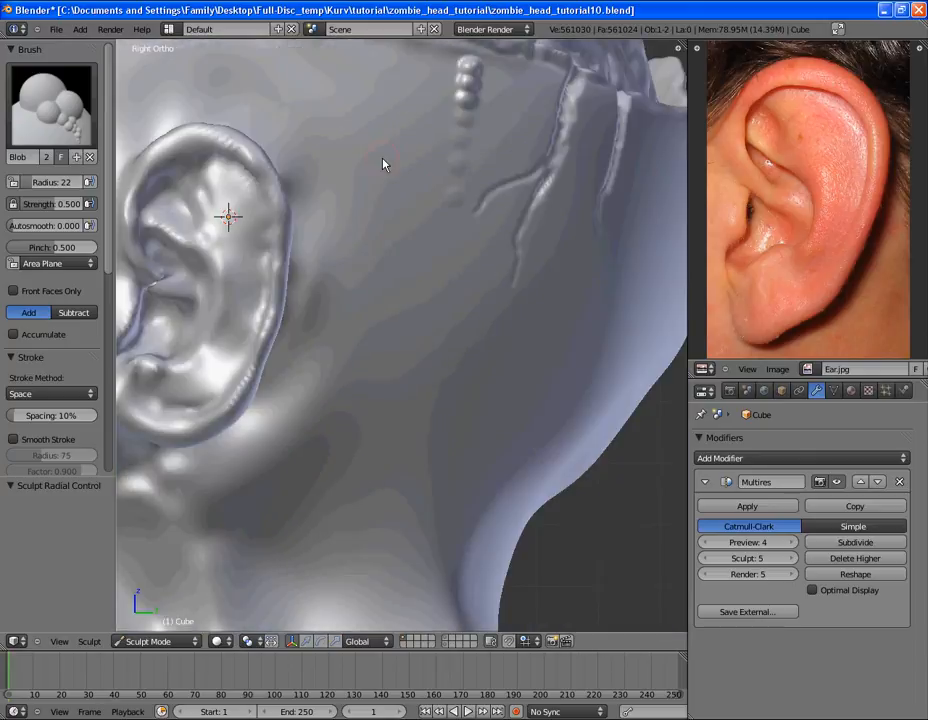
scroll(410, 216, down, 2)
key(ctrl+z)
shift+middle_drag(424, 196, 368, 269)
click(95, 140)
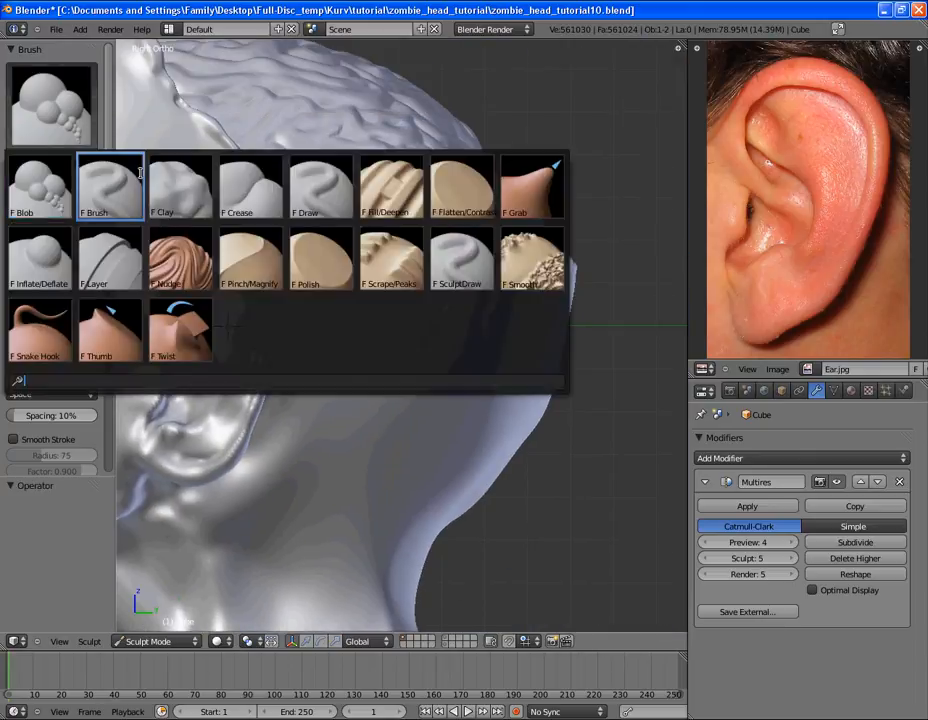
click(108, 176)
mouse_move(250, 300)
middle_down()
mouse_move(331, 316)
mouse_move(334, 351)
middle_up()
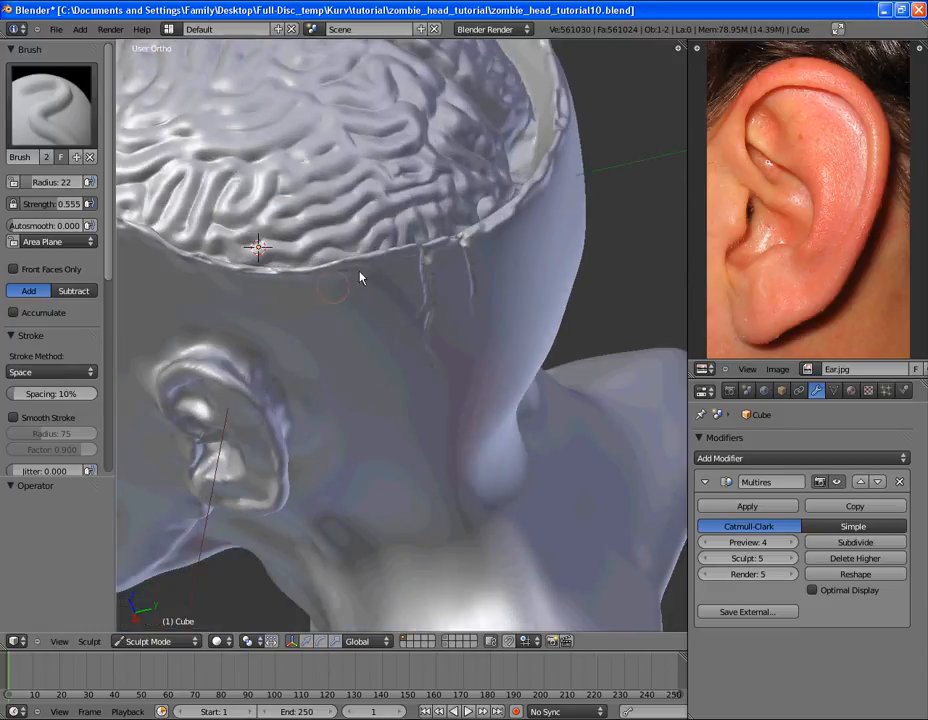
shift+middle_drag(334, 290, 359, 272)
scroll(355, 226, up, 4)
mouse_move(368, 141)
middle_down()
mouse_move(396, 315)
mouse_move(369, 332)
middle_up()
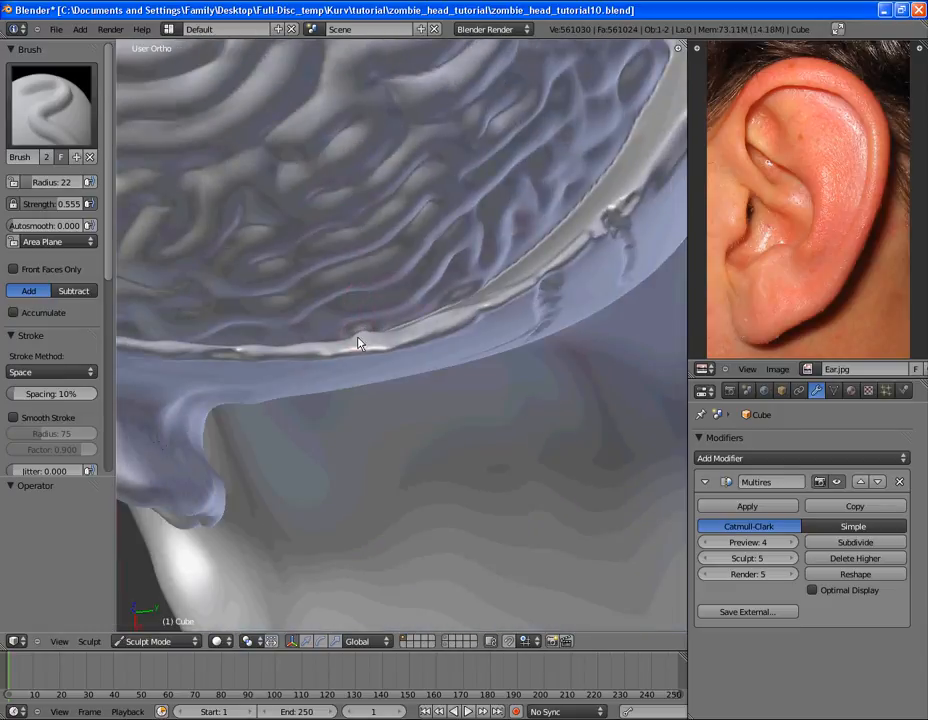
click(50, 105)
click(112, 186)
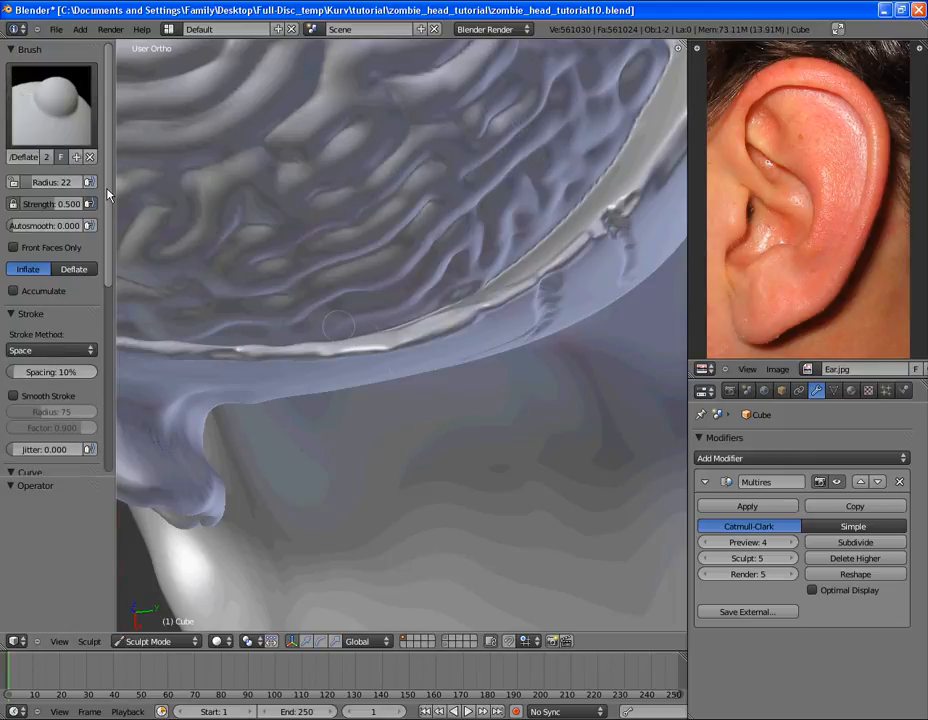
Sculpt a raised drip running down from the rim behind the left ear with the Blob brush, and thicken the rim beside it
click(50, 100)
click(55, 140)
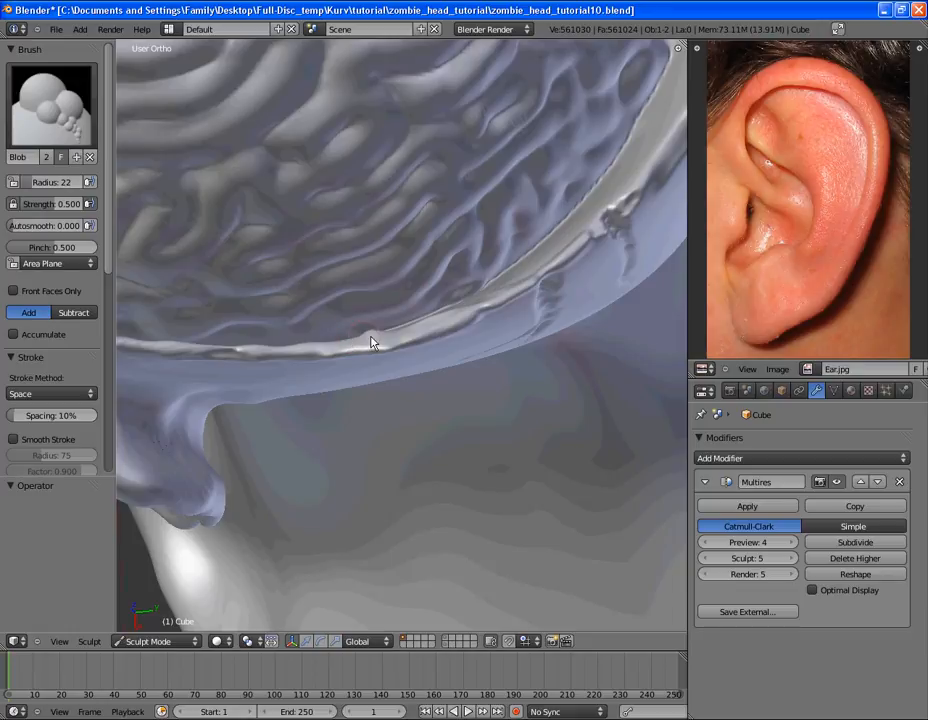
middle_drag(366, 337, 386, 247)
drag(410, 222, 404, 266)
mouse_move(404, 266)
middle_down()
mouse_move(407, 218)
mouse_move(387, 179)
middle_up()
scroll(387, 179, down, 1)
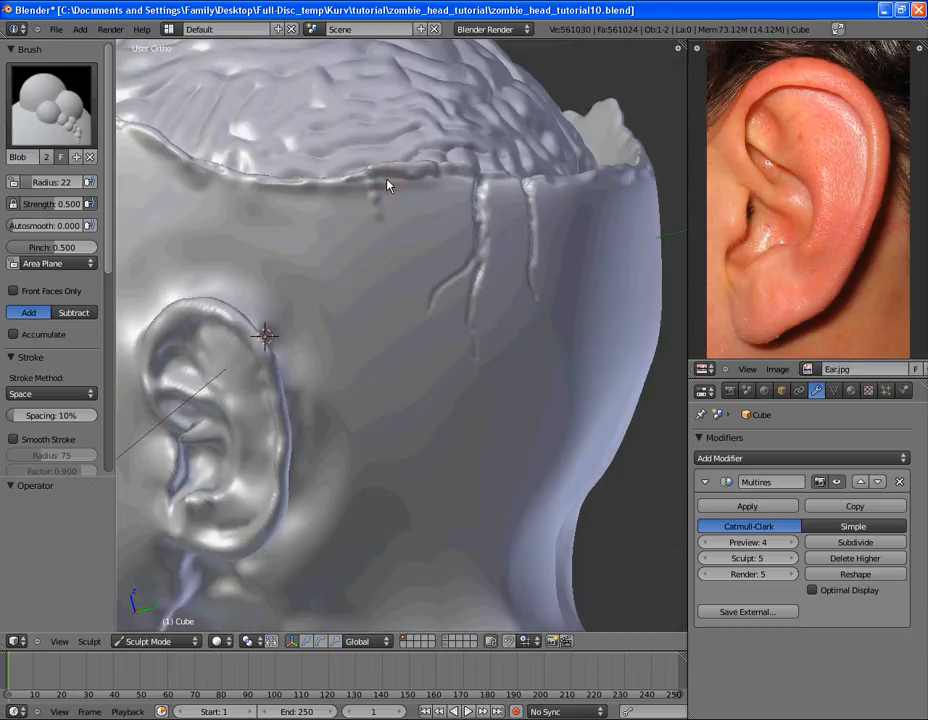
scroll(388, 185, up, 2)
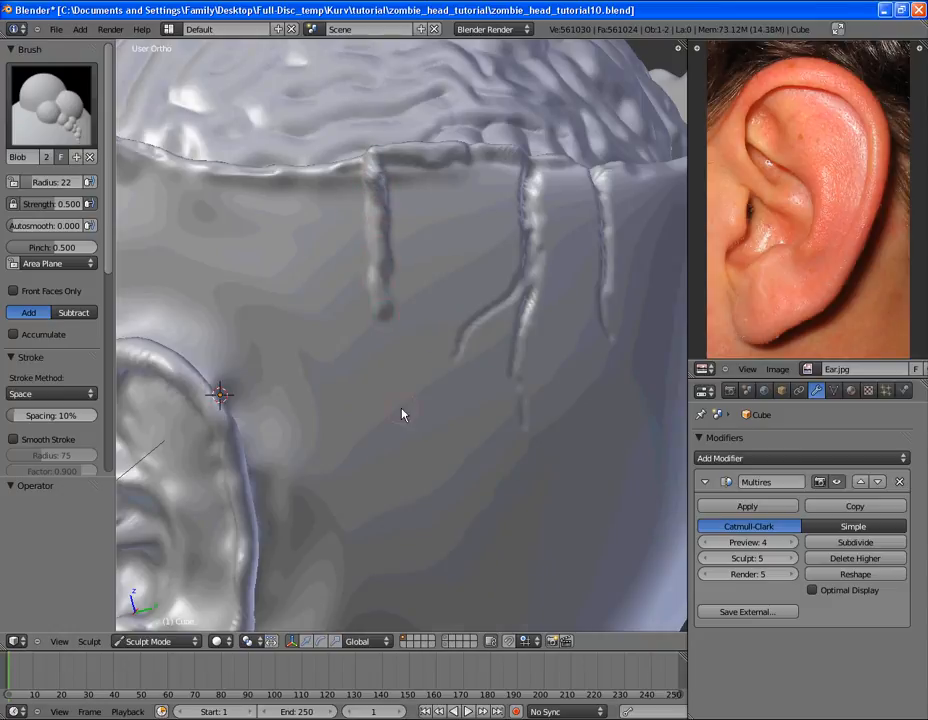
Lengthen the raised drip behind the left ear downward with the Blob brush at radius 22
scroll(395, 380, down, 3)
scroll(380, 298, up, 2)
scroll(378, 308, up, 2)
drag(376, 305, 378, 384)
scroll(400, 438, down, 4)
Sculpt a second, shorter drip down from the rim above the back of the left ear
mouse_move(485, 381)
middle_down()
mouse_move(414, 437)
mouse_move(420, 254)
mouse_move(393, 395)
middle_up()
scroll(420, 252, up, 2)
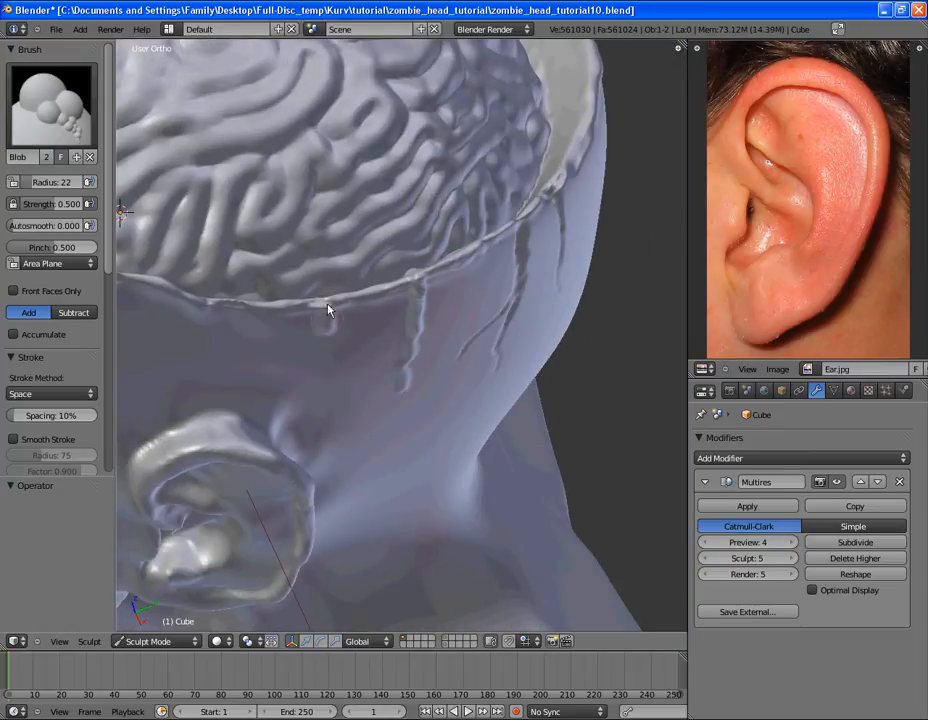
middle_drag(331, 300, 265, 251)
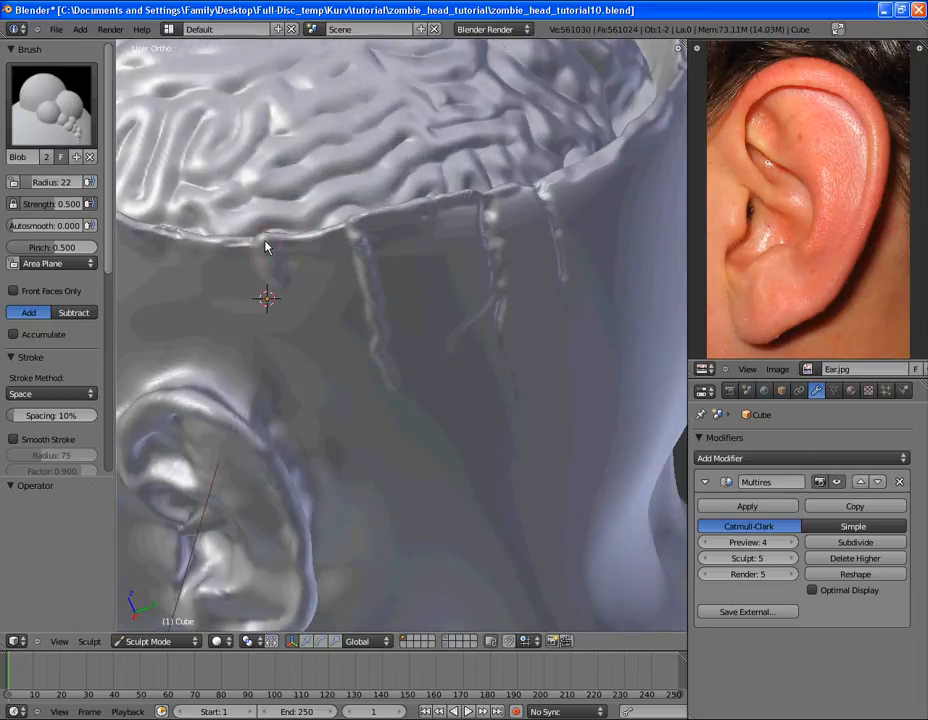
middle_drag(296, 317, 366, 462)
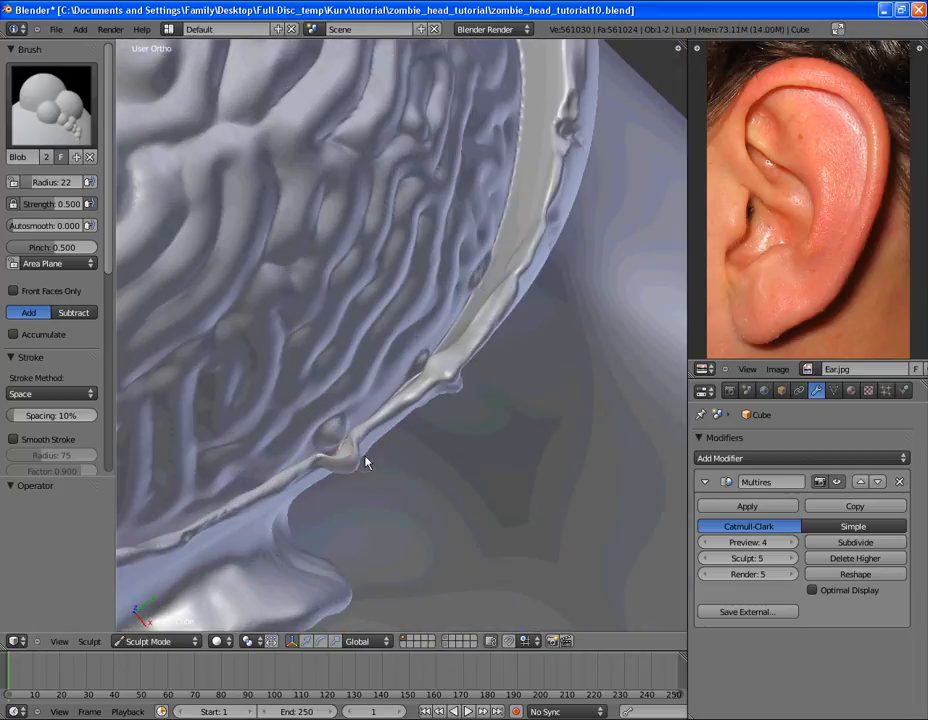
Smooth away the bump on the brain just inside the rim at the second drip, and return to the Blob brush
key(s)
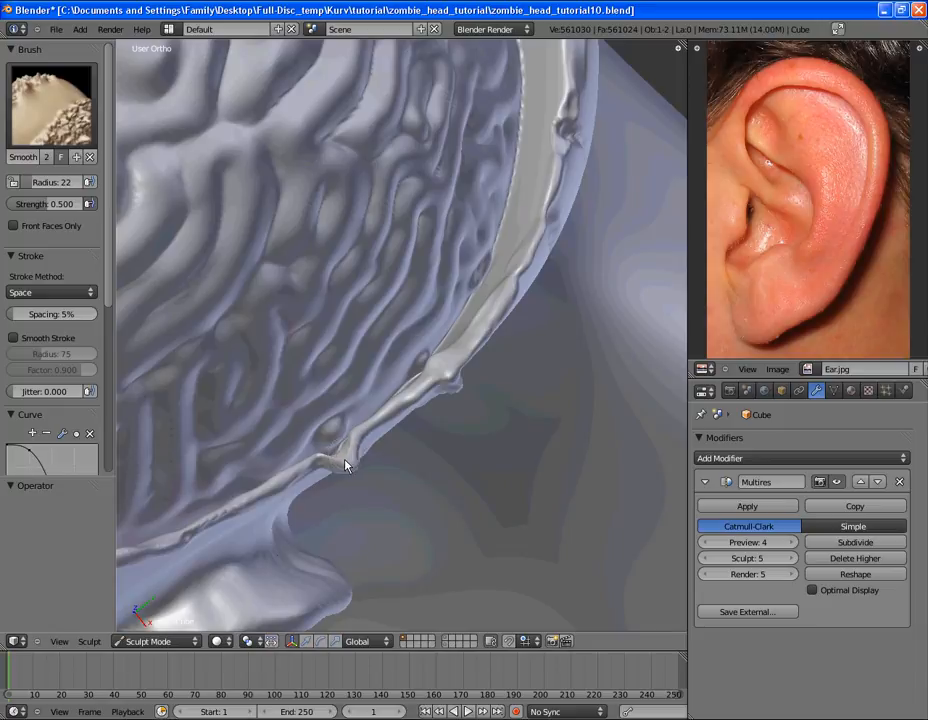
drag(348, 453, 323, 445)
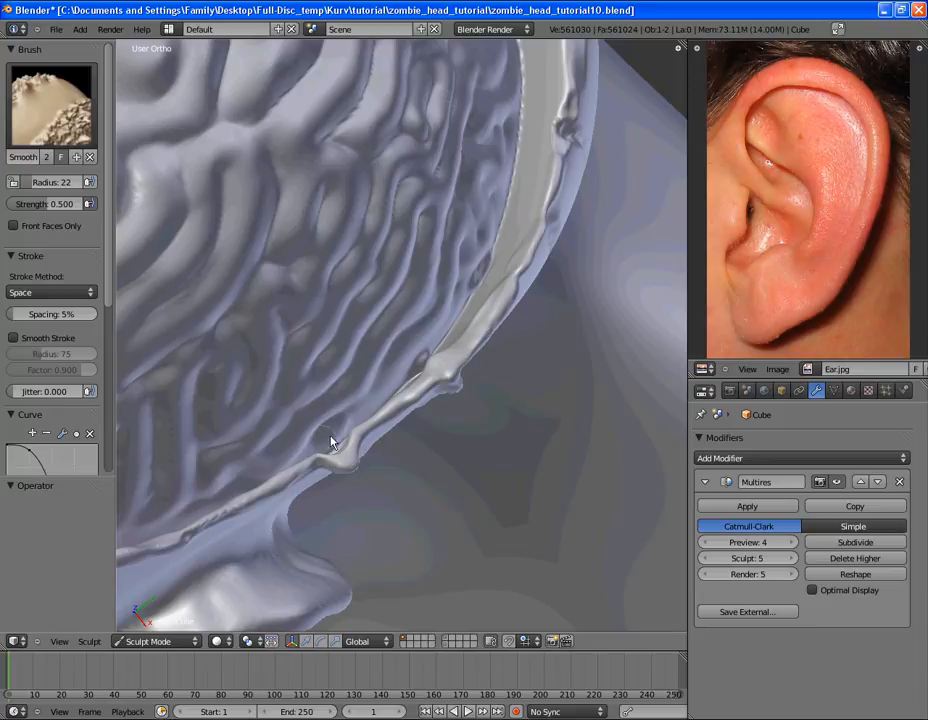
click(50, 102)
click(40, 185)
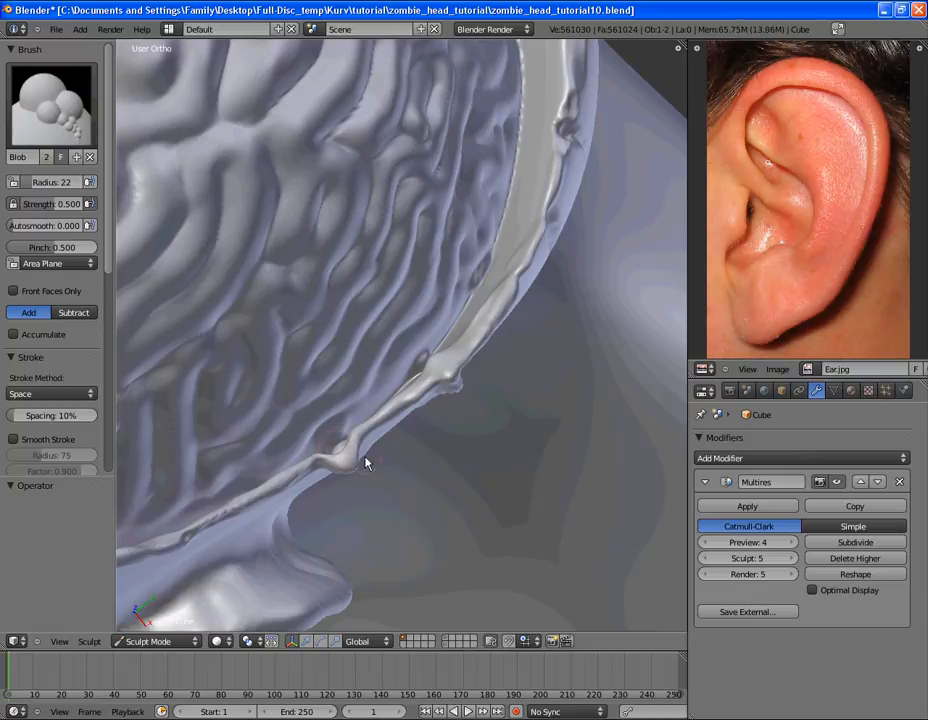
Extend the second drip further down the skull and smooth its upper part with the Smooth brush
middle_drag(371, 471, 401, 469)
mouse_move(408, 394)
middle_down()
mouse_move(443, 431)
mouse_move(474, 323)
mouse_move(459, 286)
mouse_move(234, 237)
middle_up()
key(g)
scroll(234, 237, down, 2)
click(83, 124)
click(41, 328)
drag(288, 287, 300, 294)
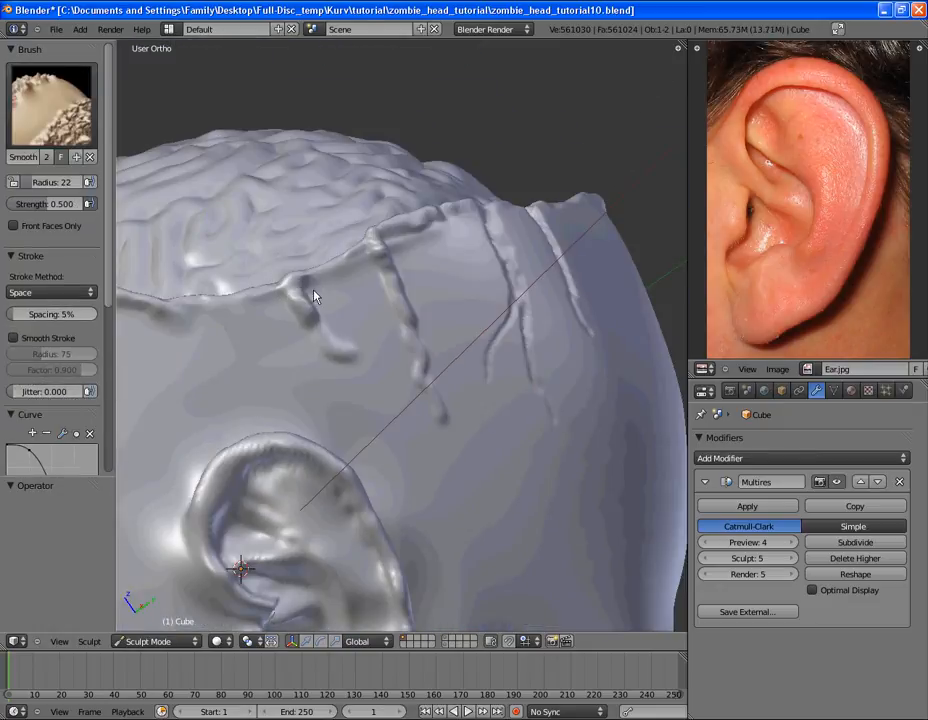
Add separate drops below the two drips behind the left ear using the Blob brush with a radius of 15
click(48, 84)
click(62, 184)
middle_drag(380, 292, 391, 315)
scroll(388, 312, up, 2)
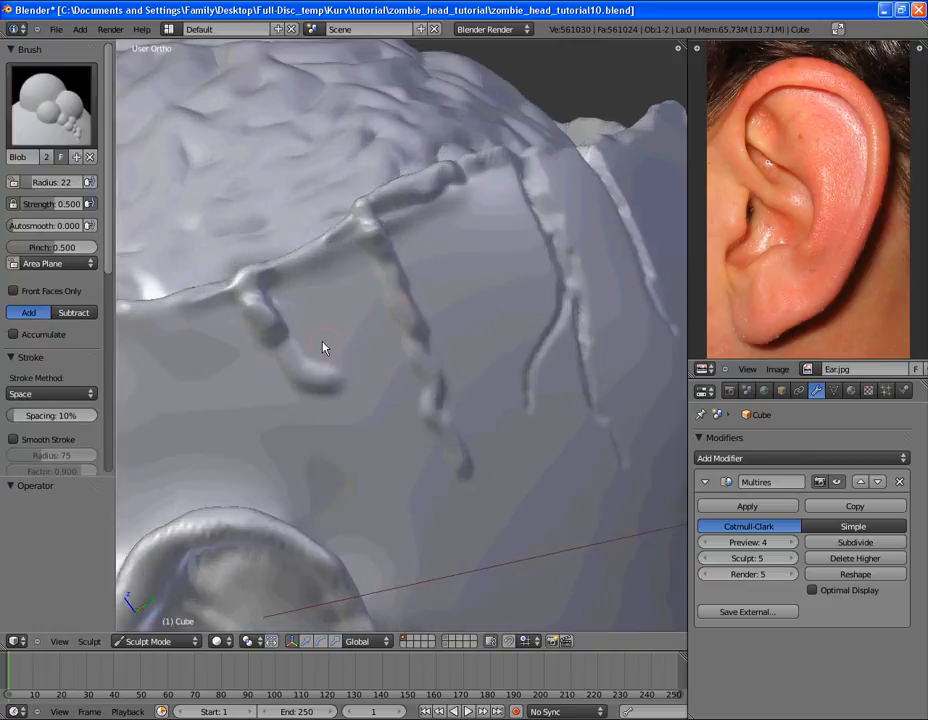
middle_drag(322, 343, 301, 340)
scroll(320, 420, down, 3)
mouse_move(331, 420)
middle_down()
mouse_move(437, 352)
mouse_move(420, 416)
mouse_move(390, 420)
middle_up()
scroll(390, 418, up, 2)
mouse_move(275, 405)
middle_down()
mouse_move(400, 331)
mouse_move(391, 261)
mouse_move(478, 190)
mouse_move(498, 200)
middle_up()
scroll(410, 195, up, 2)
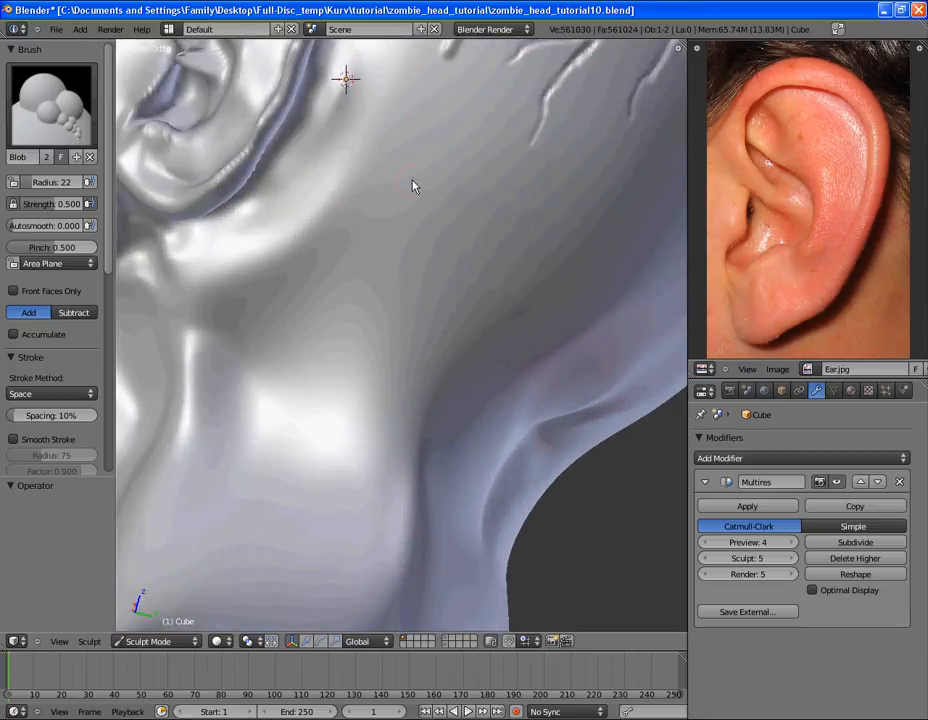
shift+middle_drag(414, 186, 405, 488)
click(458, 356)
drag(408, 316, 389, 360)
scroll(444, 400, down, 4)
middle_drag(444, 400, 398, 224)
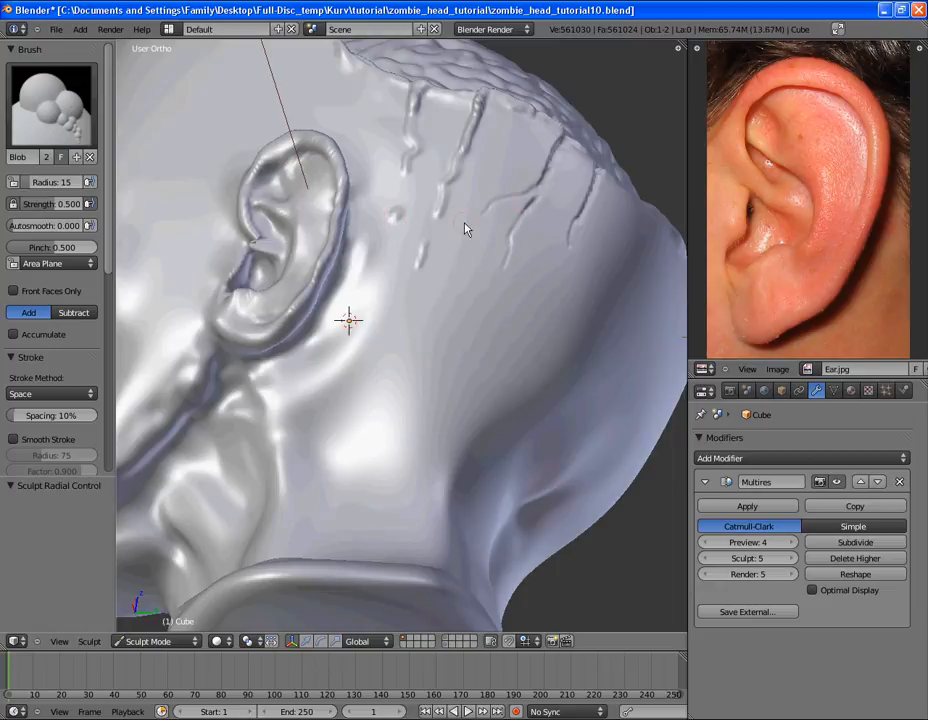
Sculpt thin raised streaks where the neck meets the left shoulder with the Blob brush at radius 15
scroll(396, 196, up, 3)
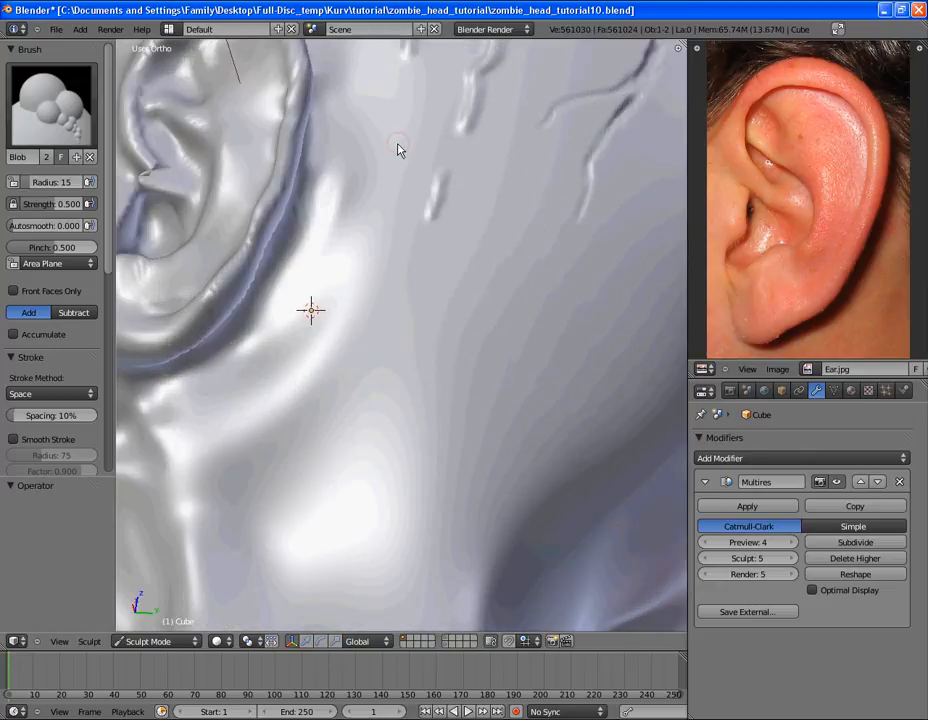
scroll(412, 298, down, 2)
shift+middle_drag(460, 308, 444, 236)
scroll(392, 286, up, 1)
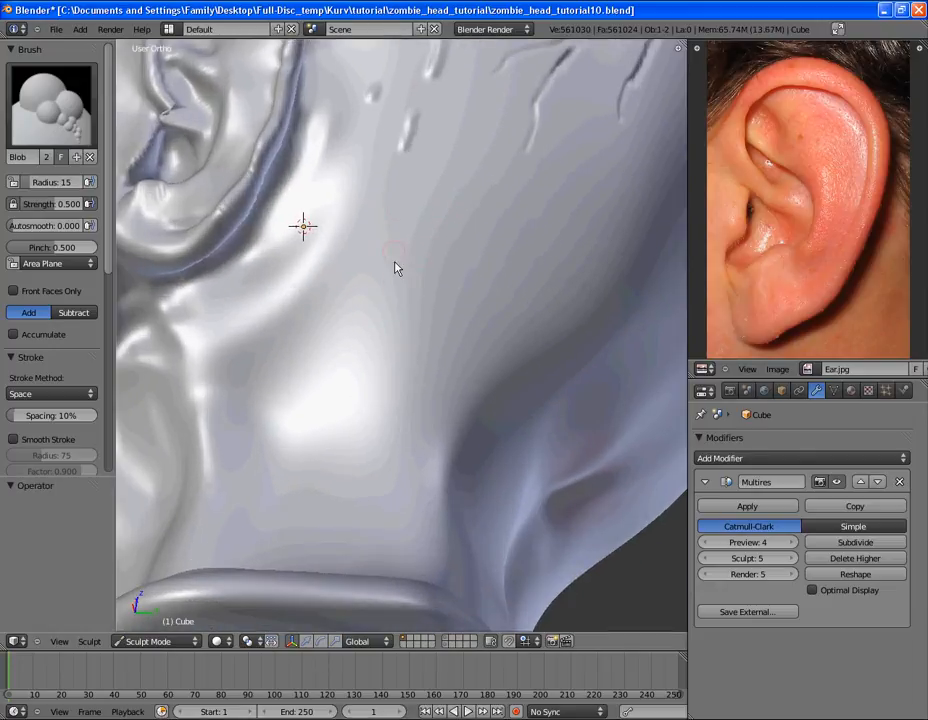
scroll(362, 474, down, 2)
shift+middle_drag(360, 478, 419, 519)
mouse_move(375, 364)
middle_down()
mouse_move(394, 476)
mouse_move(266, 302)
middle_up()
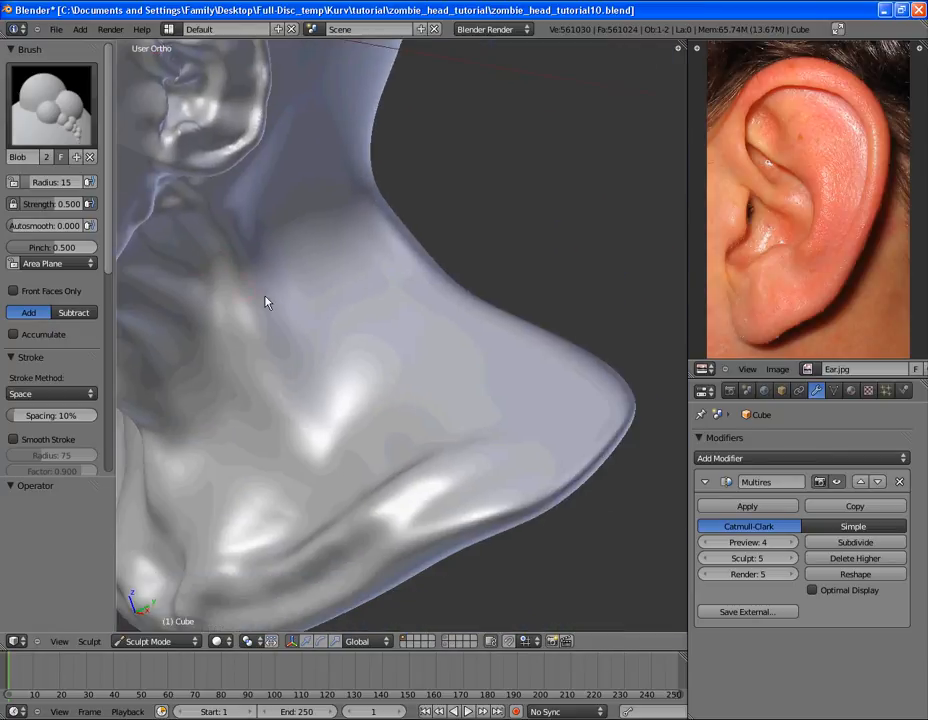
drag(336, 261, 385, 331)
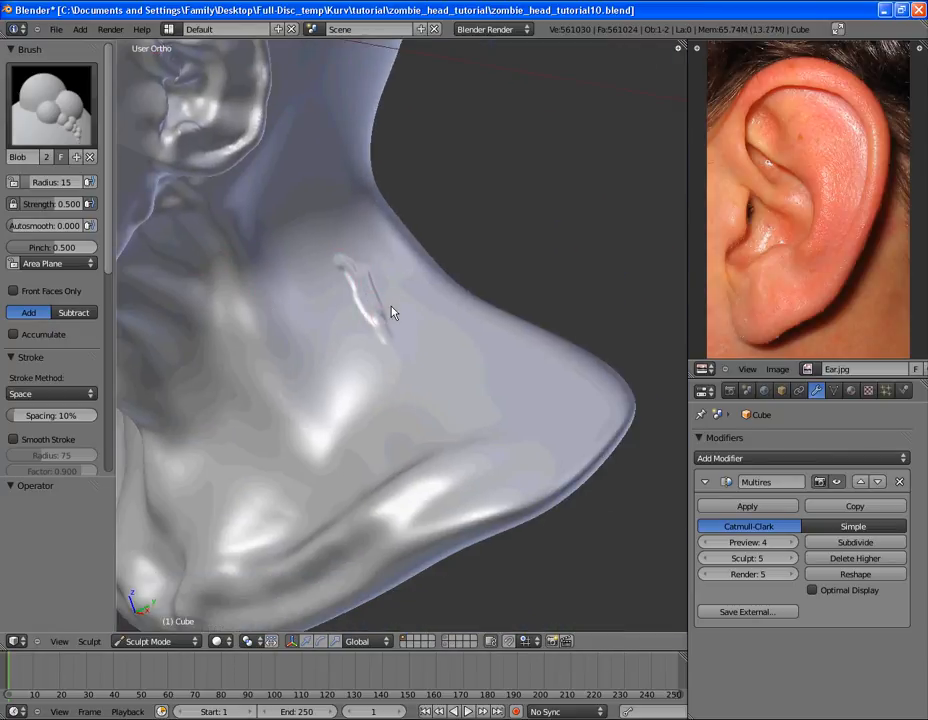
Set the Blob radius to 22 and build up branching, lumpy splatter across the top of the left shoulder
key(f)
click(391, 305)
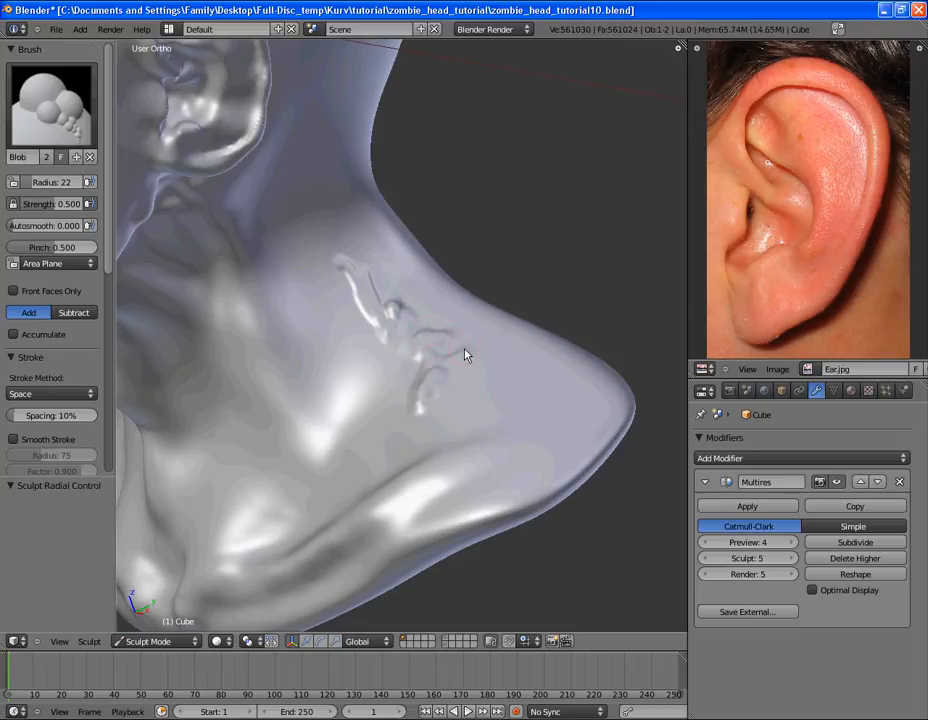
mouse_move(537, 368)
middle_down()
mouse_move(394, 458)
mouse_move(297, 258)
middle_up()
mouse_move(358, 252)
middle_down()
mouse_move(325, 405)
mouse_move(255, 366)
mouse_move(338, 377)
mouse_move(366, 329)
mouse_move(388, 322)
middle_up()
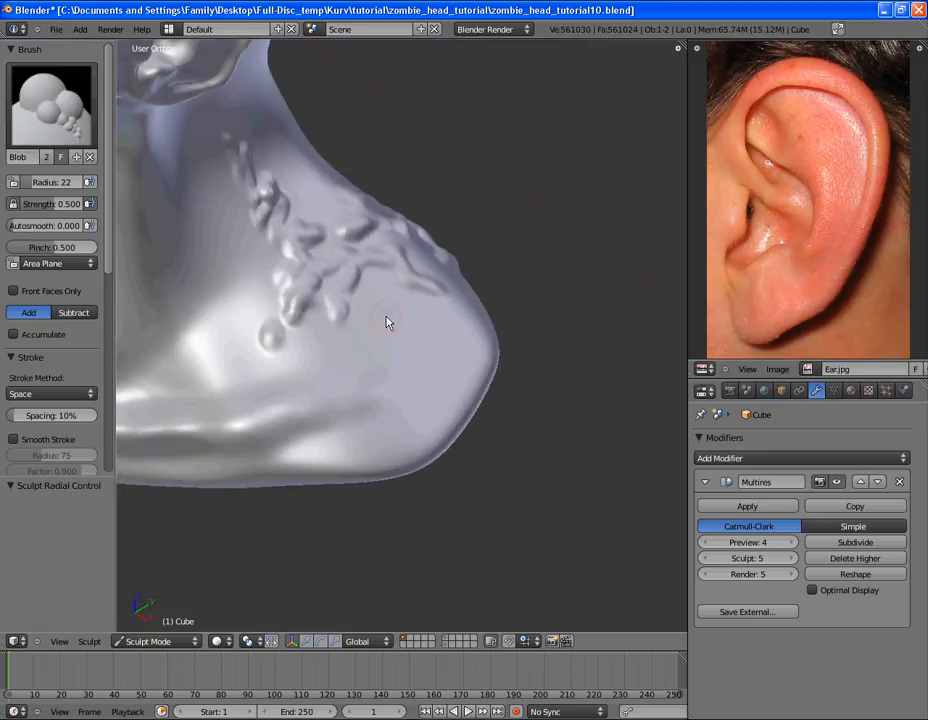
Extend the lumpy splatter down the outer side of the left shoulder with the Blob brush at radius 22
mouse_move(355, 354)
mouse_down()
mouse_move(360, 425)
mouse_move(417, 317)
mouse_up()
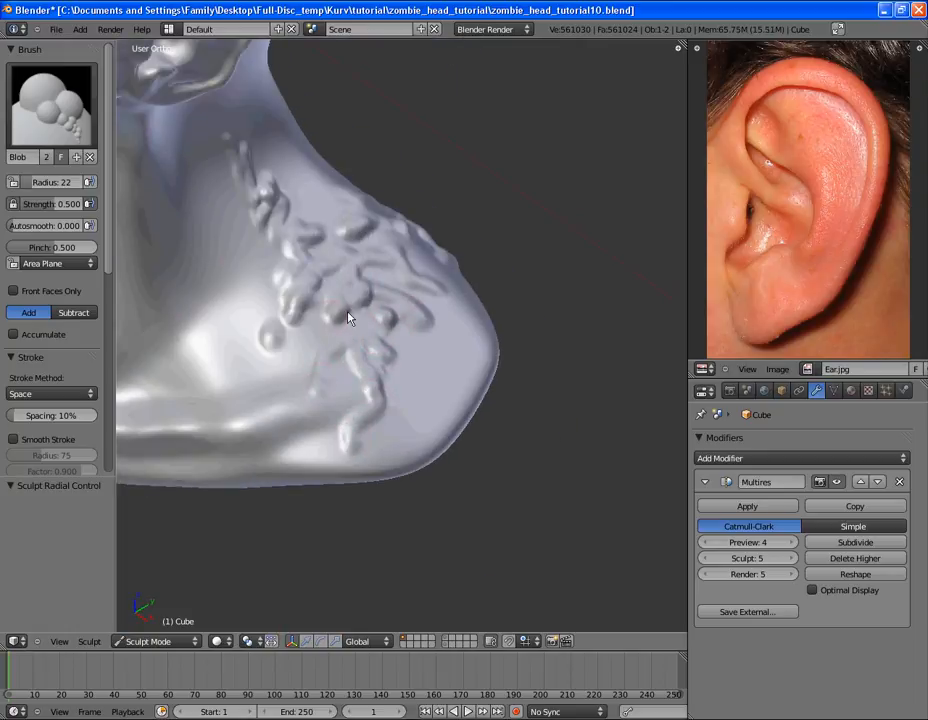
mouse_move(357, 366)
mouse_down()
mouse_move(320, 260)
mouse_move(234, 239)
mouse_move(240, 304)
mouse_move(275, 362)
mouse_up()
key(ctrl+z)
mouse_move(297, 294)
mouse_down()
mouse_move(359, 312)
mouse_move(414, 259)
mouse_up()
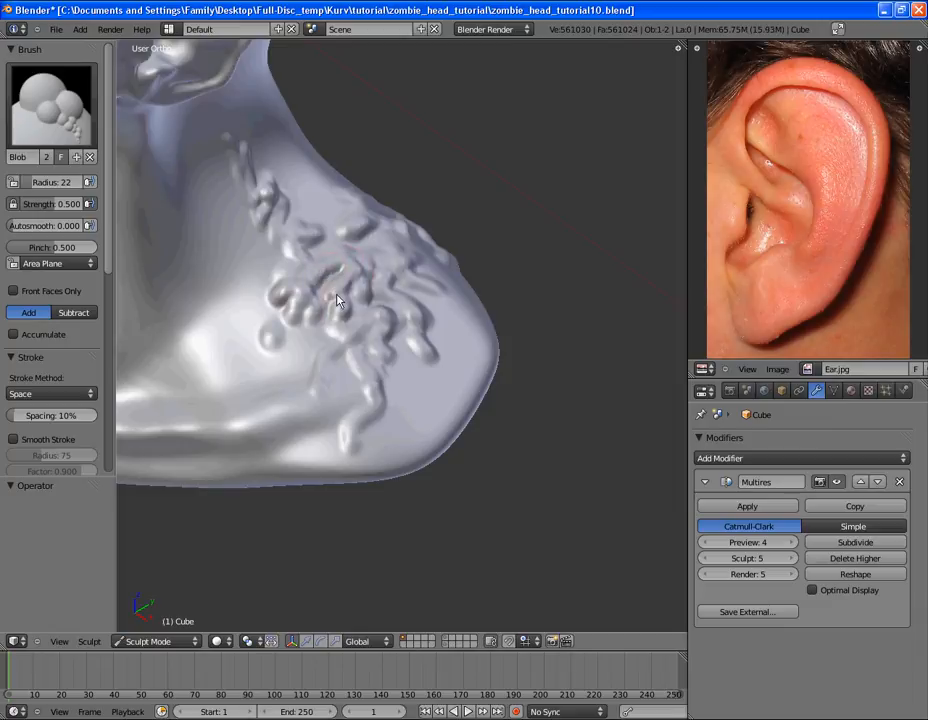
Set the Blob radius to 9 and add thin streaks along the front edge and underside of the shoulder splatter
key(f)
click(268, 311)
drag(253, 325, 286, 259)
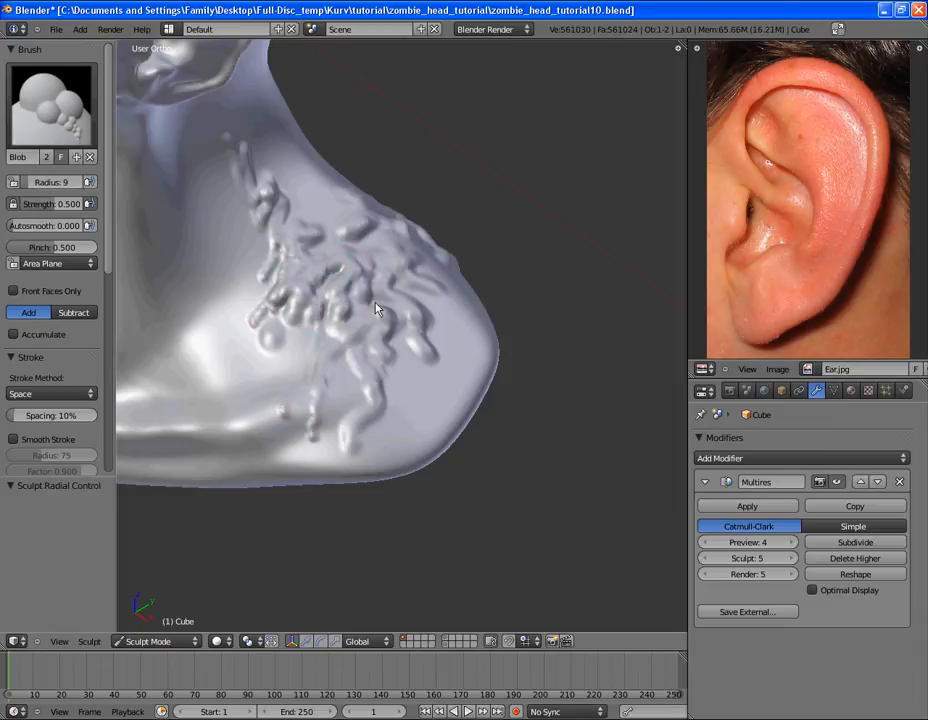
Set the Blob radius to 18 and run thicker winding streaks from the splatter toward the outer end of the shoulder
mouse_move(460, 321)
middle_down()
mouse_move(408, 427)
mouse_move(321, 387)
mouse_move(341, 278)
mouse_move(306, 328)
mouse_move(321, 328)
middle_up()
key(f)
click(317, 317)
mouse_move(320, 330)
mouse_down()
mouse_move(328, 388)
mouse_move(362, 379)
mouse_up()
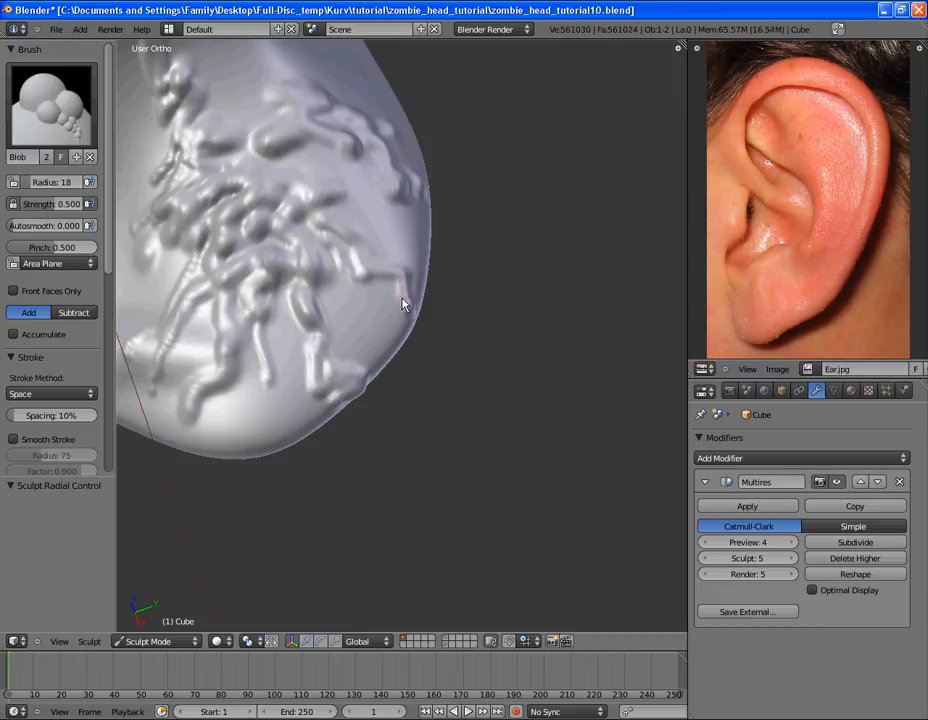
middle_drag(392, 328, 305, 282)
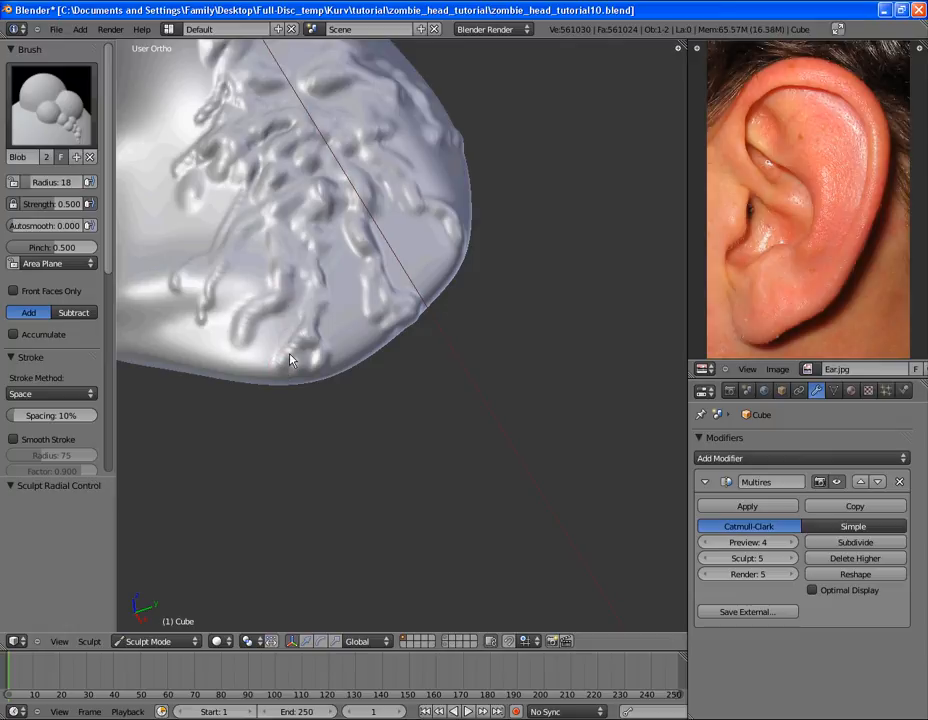
Set the Blob radius to 13 and carry the splatter streaks over the shoulder's lower edge
mouse_move(265, 375)
middle_down()
mouse_move(331, 172)
mouse_move(266, 183)
mouse_move(365, 305)
middle_up()
key(f)
click(347, 298)
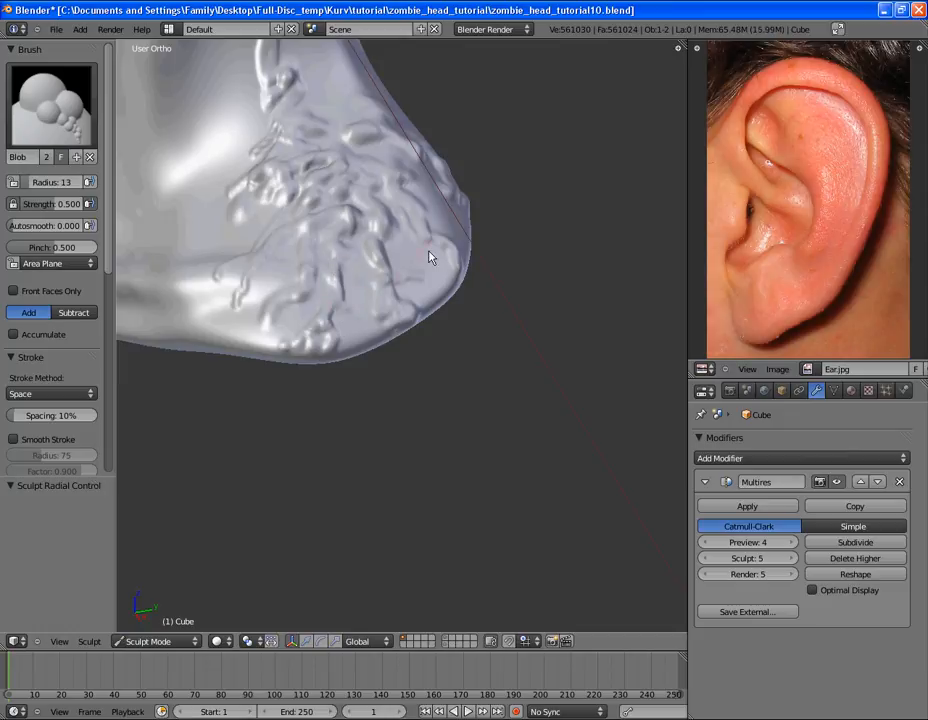
mouse_move(415, 268)
middle_down()
mouse_move(375, 193)
mouse_move(387, 232)
mouse_move(394, 193)
mouse_move(319, 216)
middle_up()
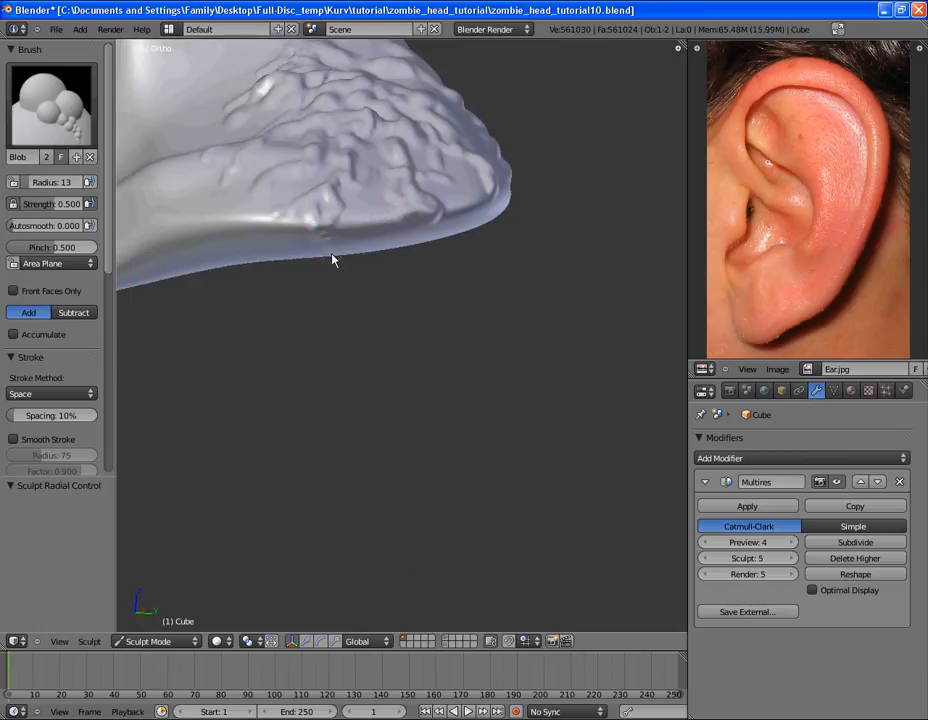
drag(311, 234, 411, 236)
middle_drag(413, 240, 384, 170)
mouse_move(331, 215)
middle_down()
mouse_move(383, 151)
mouse_move(200, 120)
middle_up()
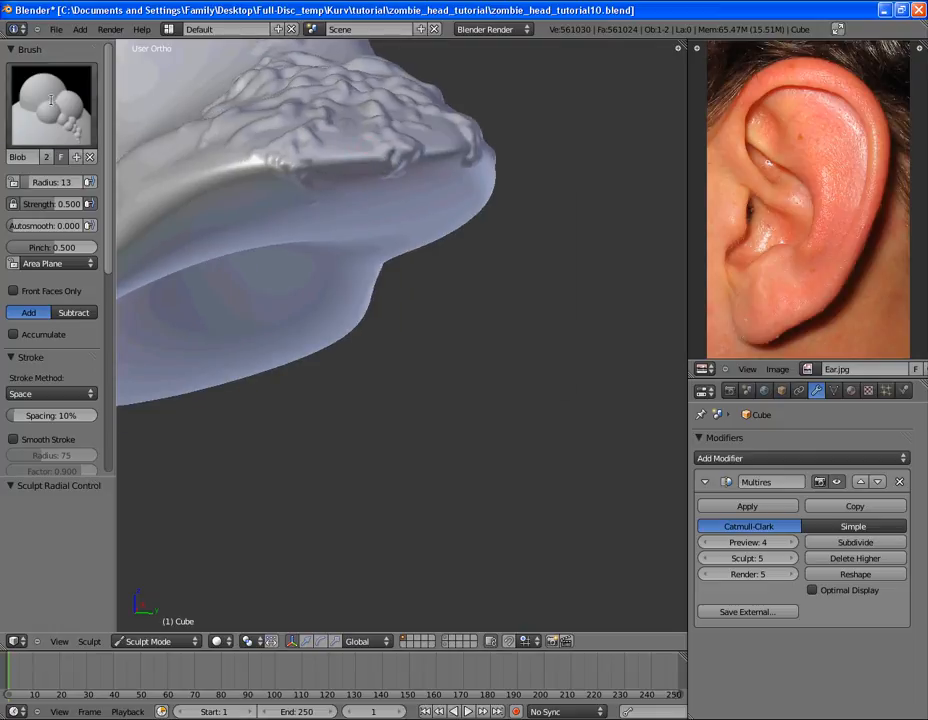
Pull a short drip down from the splatter at the shoulder's lower edge using the Snake Hook brush at radius 13
click(50, 100)
click(55, 325)
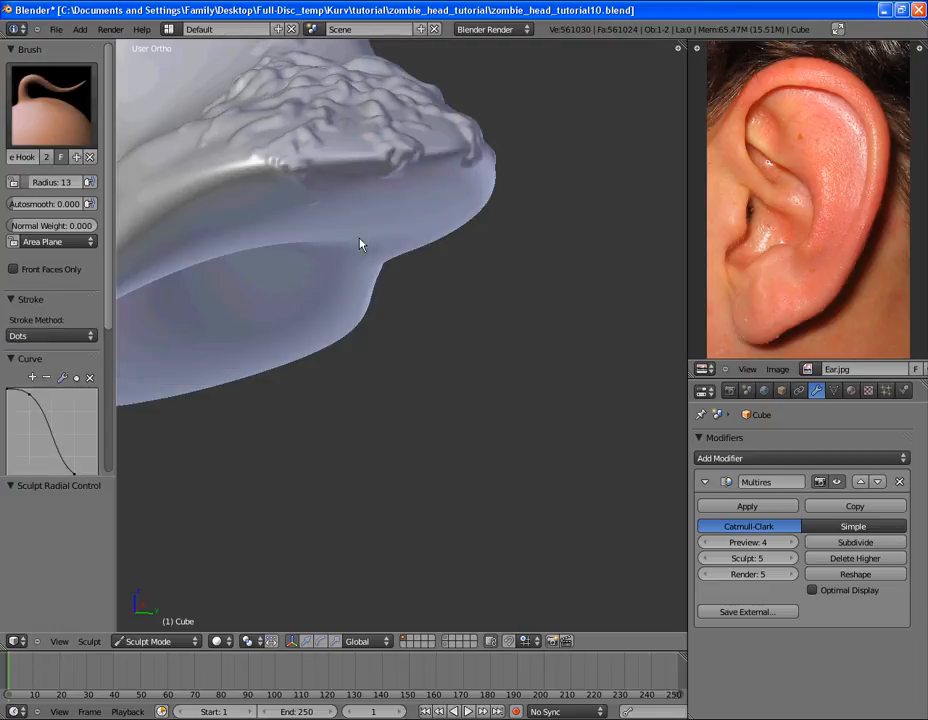
middle_drag(358, 232, 386, 241)
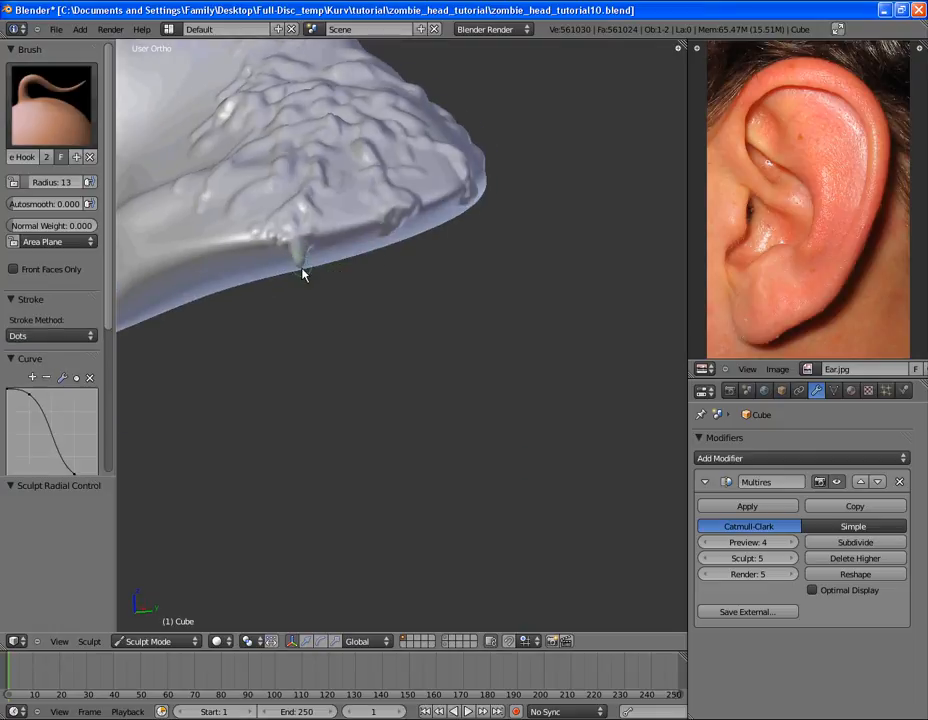
mouse_move(306, 296)
mouse_down()
mouse_move(311, 317)
mouse_move(321, 240)
mouse_up()
mouse_move(321, 240)
middle_down()
mouse_move(331, 151)
mouse_move(362, 210)
mouse_move(304, 207)
middle_up()
Thicken the streak ends on the shoulder's lower edge with the Blob brush at radius 21
key(f)
click(267, 198)
click(77, 117)
click(40, 180)
drag(282, 212, 275, 207)
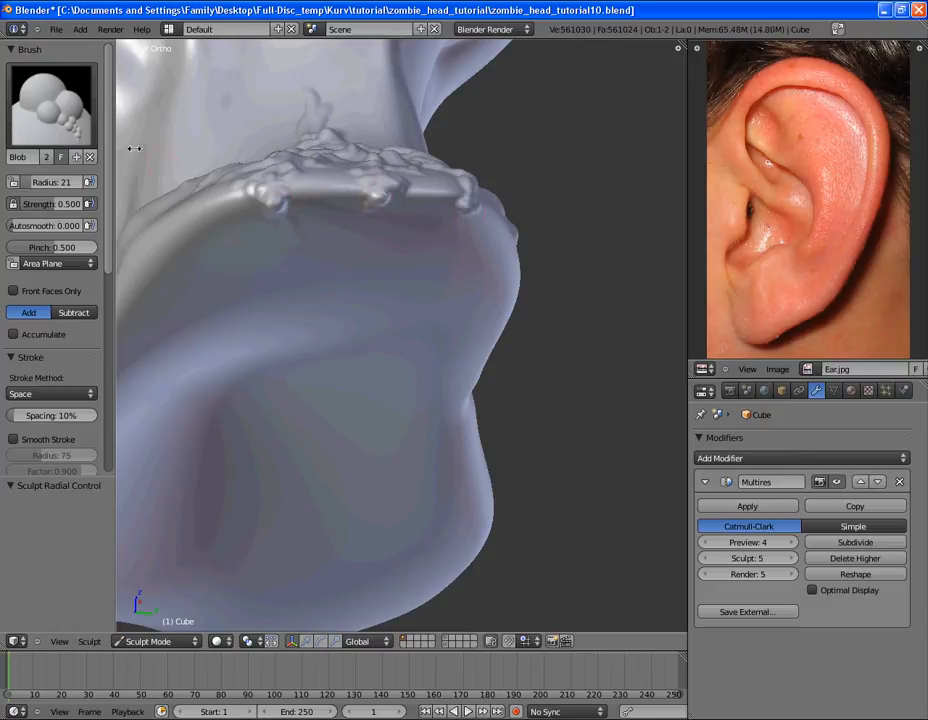
Pull a hanging drip down from the shoulder's edge with the Snake Hook brush at radius 21, undoing distorted attempts
click(50, 100)
click(60, 316)
mouse_move(290, 224)
middle_down()
mouse_move(331, 273)
mouse_move(342, 170)
middle_up()
drag(347, 235, 373, 287)
middle_drag(373, 287, 460, 222)
key(ctrl+z)
mouse_move(475, 228)
mouse_down()
mouse_move(530, 387)
mouse_move(489, 563)
mouse_move(603, 613)
mouse_up()
middle_drag(558, 458, 458, 259)
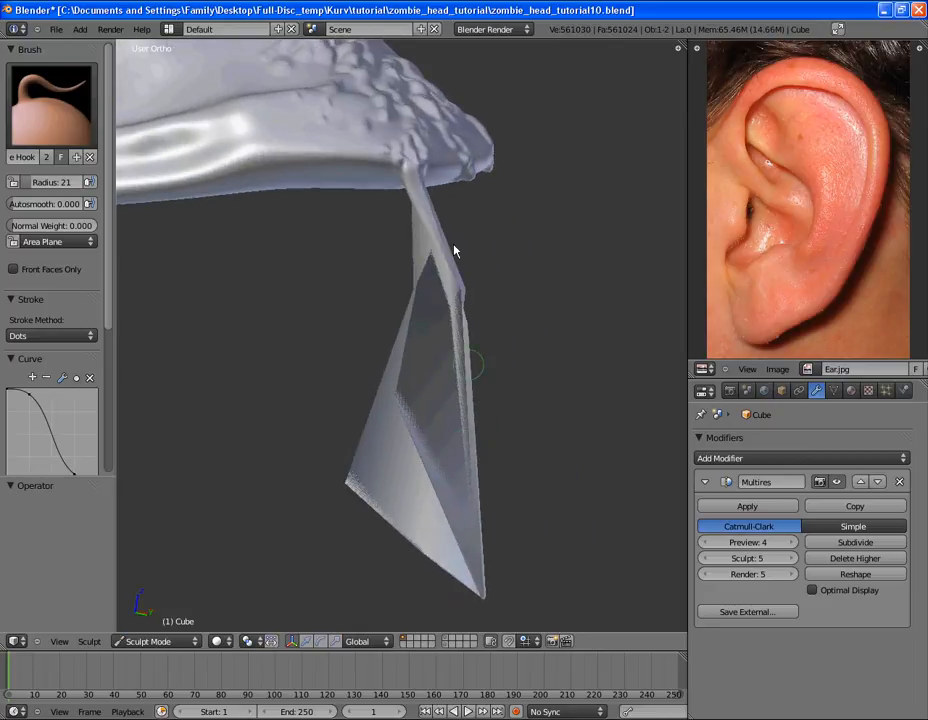
key(ctrl+z)
mouse_move(417, 187)
mouse_down()
mouse_move(425, 215)
mouse_move(418, 262)
mouse_up()
Pull further hanging drips from the other streak ends along the shoulder's edge with the Snake Hook brush
mouse_move(418, 262)
middle_down()
mouse_move(365, 325)
mouse_move(333, 250)
mouse_move(342, 269)
mouse_move(373, 275)
middle_up()
drag(373, 275, 377, 330)
mouse_move(451, 255)
middle_down()
mouse_move(464, 319)
mouse_move(458, 261)
middle_up()
key(ctrl+z)
middle_drag(397, 237, 357, 246)
drag(327, 242, 332, 291)
mouse_move(441, 228)
middle_down()
mouse_move(431, 118)
mouse_move(424, 200)
middle_up()
mouse_move(450, 354)
middle_down()
mouse_move(478, 387)
mouse_move(478, 290)
mouse_move(449, 283)
middle_up()
drag(461, 281, 443, 289)
key(ctrl+z)
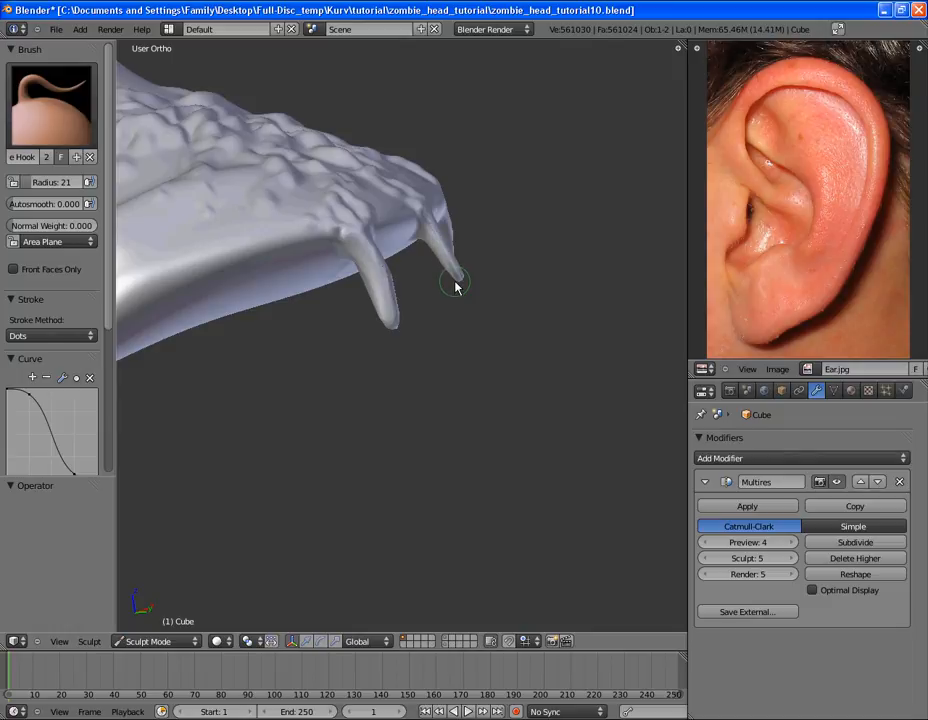
Bend the drip tips to hang straight down with the Grab brush and even them out with the Smooth brush
key(g)
scroll(452, 281, down, 2)
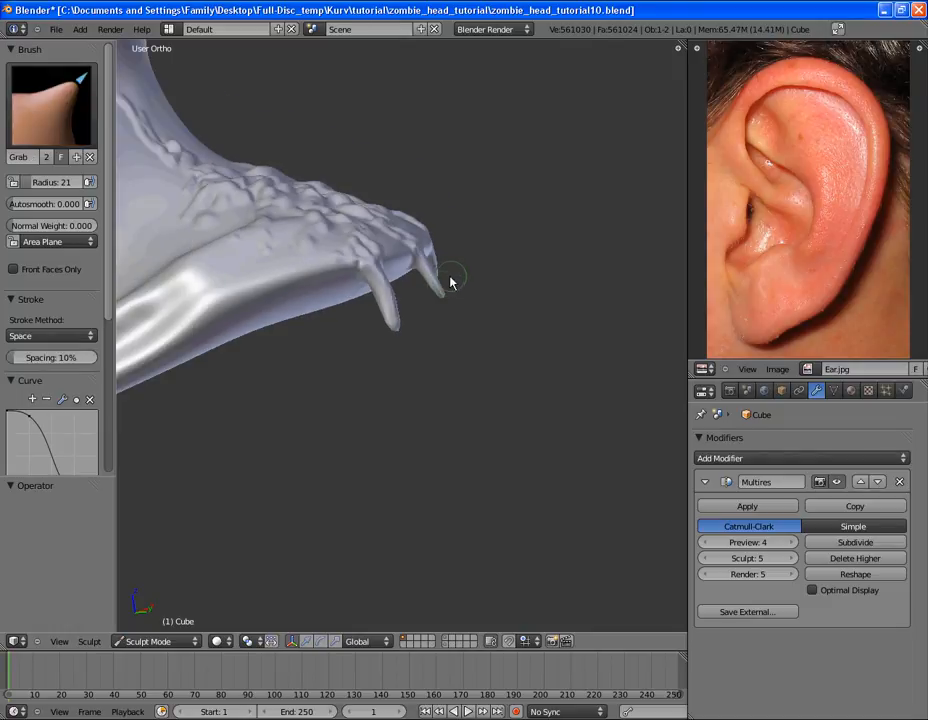
drag(437, 286, 430, 294)
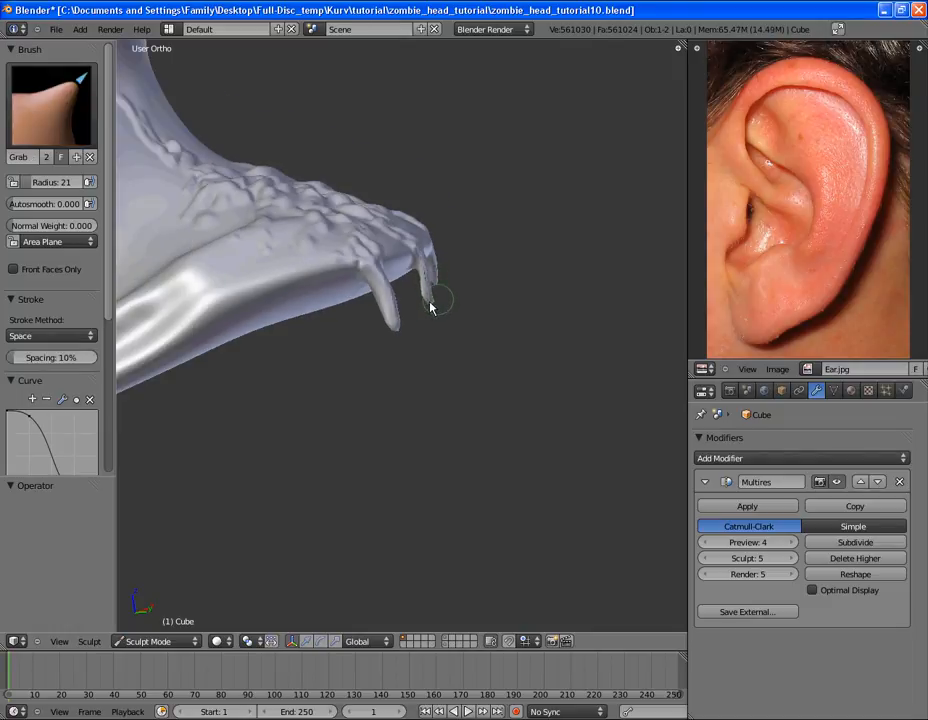
key(s)
mouse_move(427, 302)
middle_down()
mouse_move(405, 262)
mouse_move(370, 283)
middle_up()
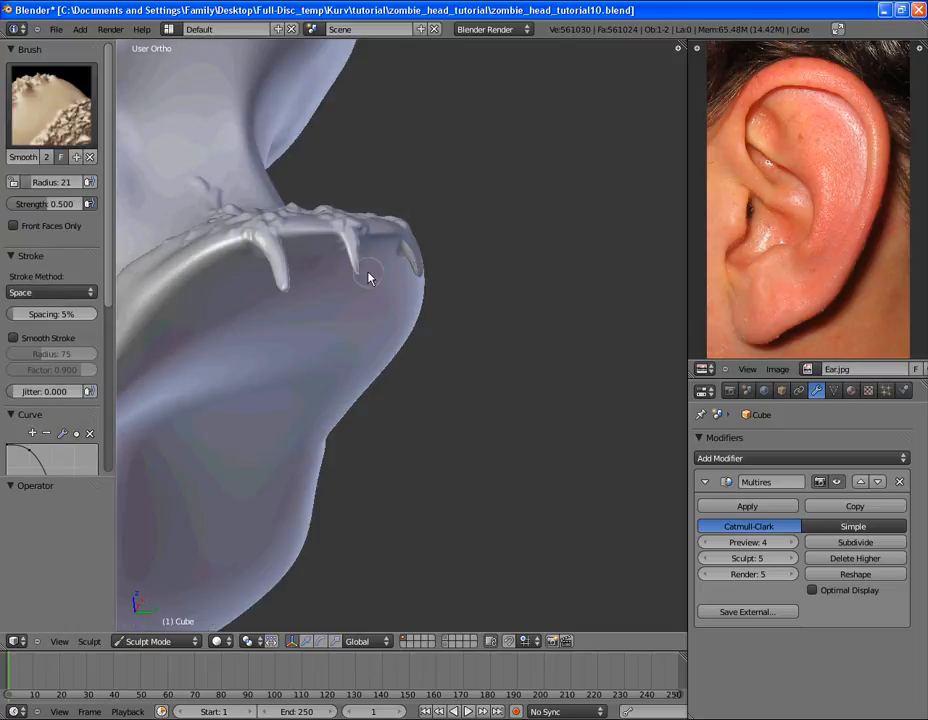
mouse_move(315, 295)
middle_down()
mouse_move(369, 373)
mouse_move(439, 306)
mouse_move(479, 290)
mouse_move(482, 310)
mouse_move(453, 325)
mouse_move(387, 290)
mouse_move(361, 308)
middle_up()
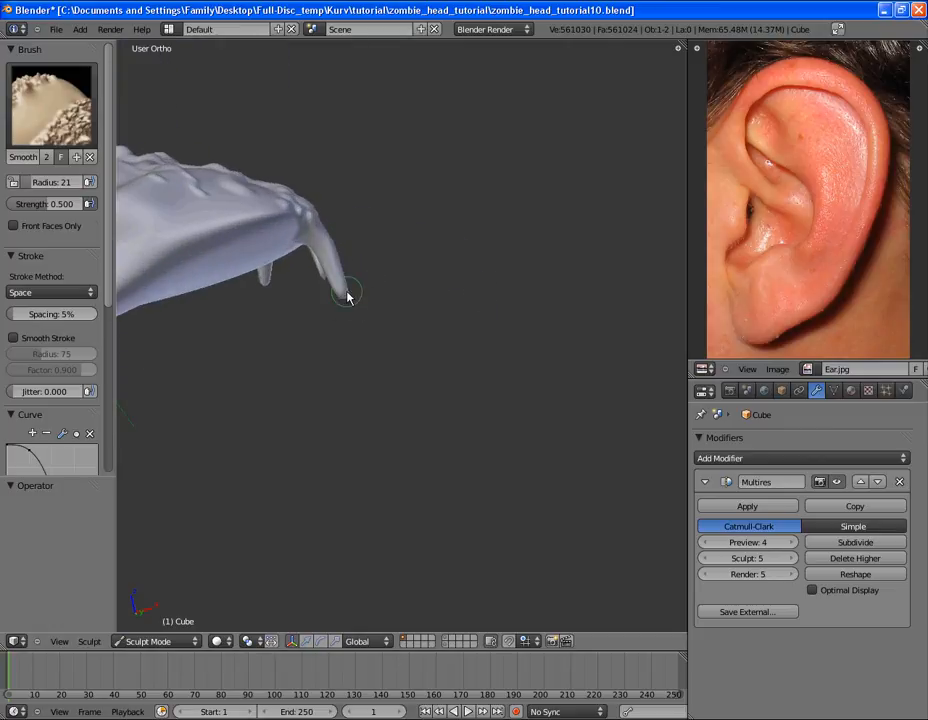
key(g)
mouse_move(357, 314)
middle_down()
mouse_move(351, 266)
mouse_move(338, 360)
middle_up()
key(s)
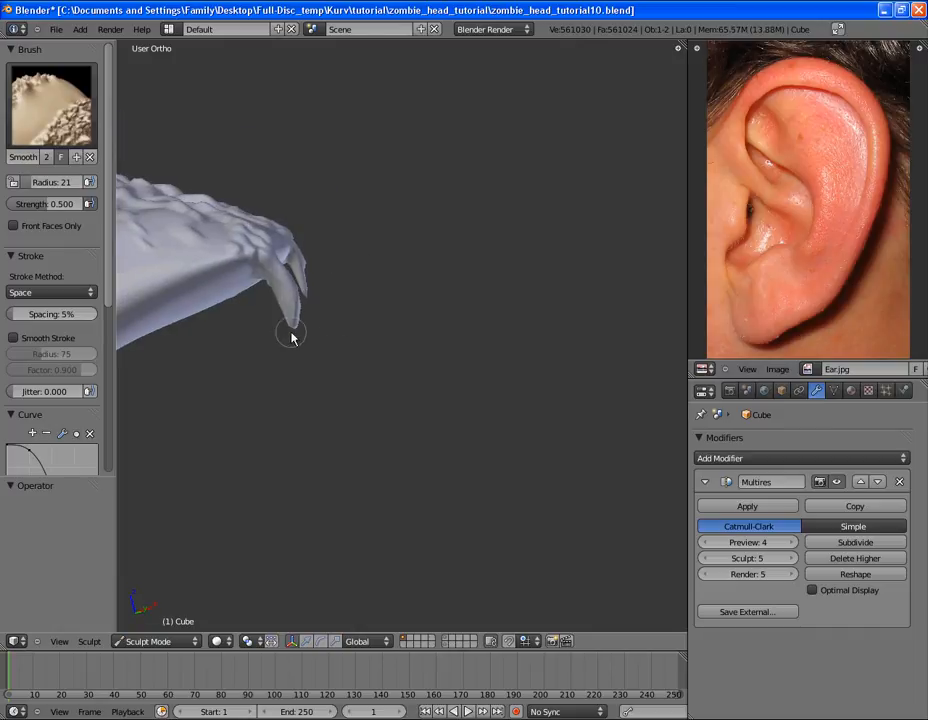
Lengthen the hanging drips at the shoulder's edge with the Snake Hook brush, finishing with the Smooth brush selected
click(52, 100)
click(41, 322)
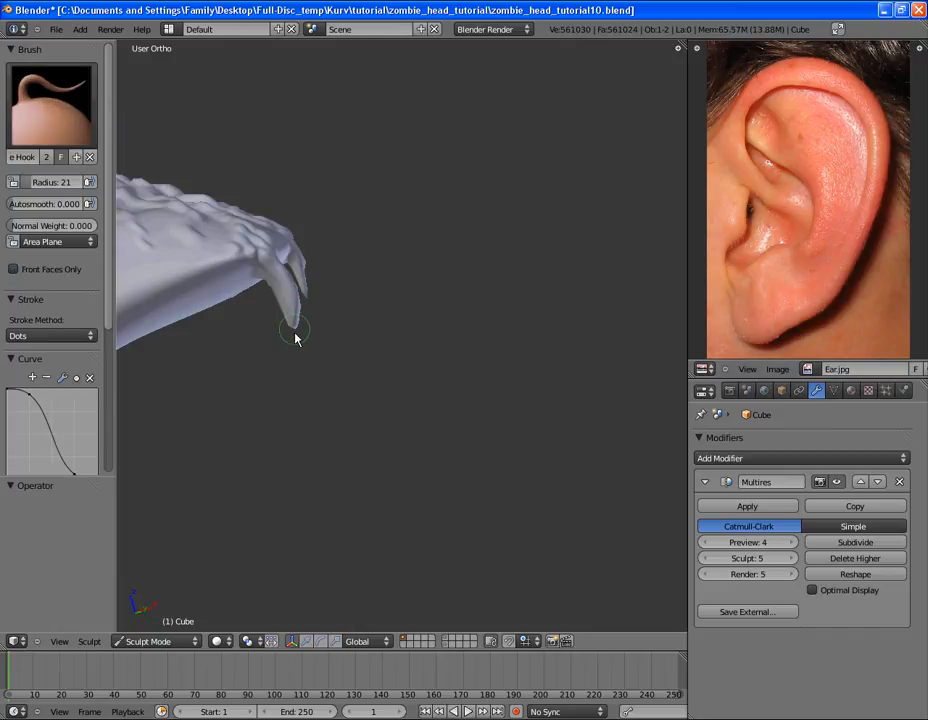
drag(294, 326, 296, 342)
middle_drag(290, 302, 447, 253)
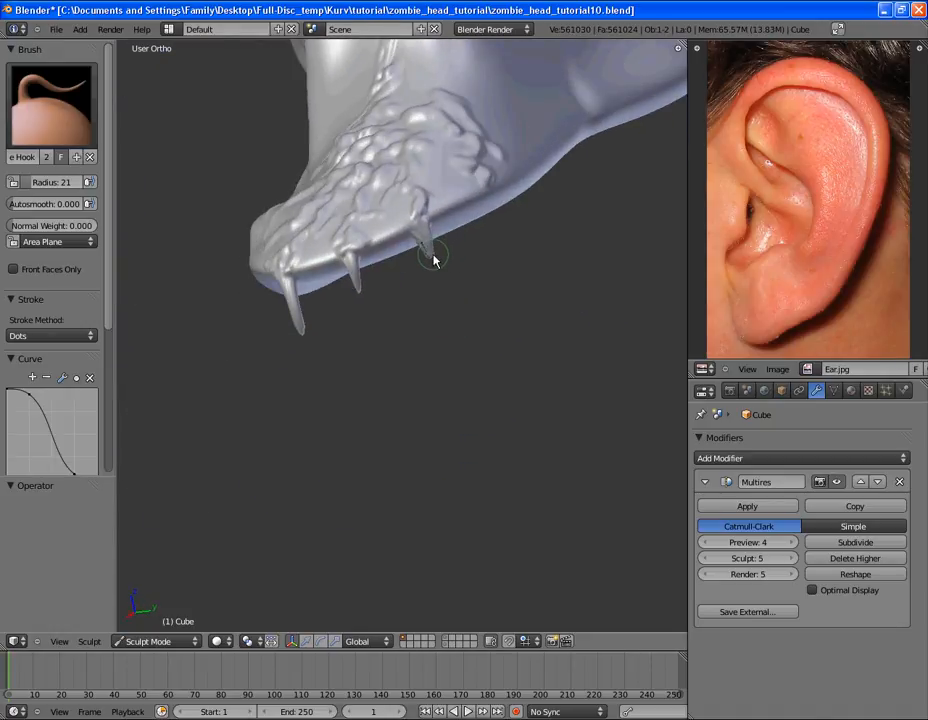
key(shift+s)
Save the sculpt over the existing file zombie_head_tutorial10.blend
mouse_move(445, 253)
middle_down()
mouse_move(519, 265)
mouse_move(356, 304)
mouse_move(224, 124)
mouse_move(298, 262)
mouse_move(460, 275)
mouse_move(398, 205)
mouse_move(518, 344)
mouse_move(410, 210)
mouse_move(497, 286)
middle_up()
shift+middle_drag(497, 286, 506, 390)
middle_drag(506, 390, 380, 275)
scroll(410, 355, up, 4)
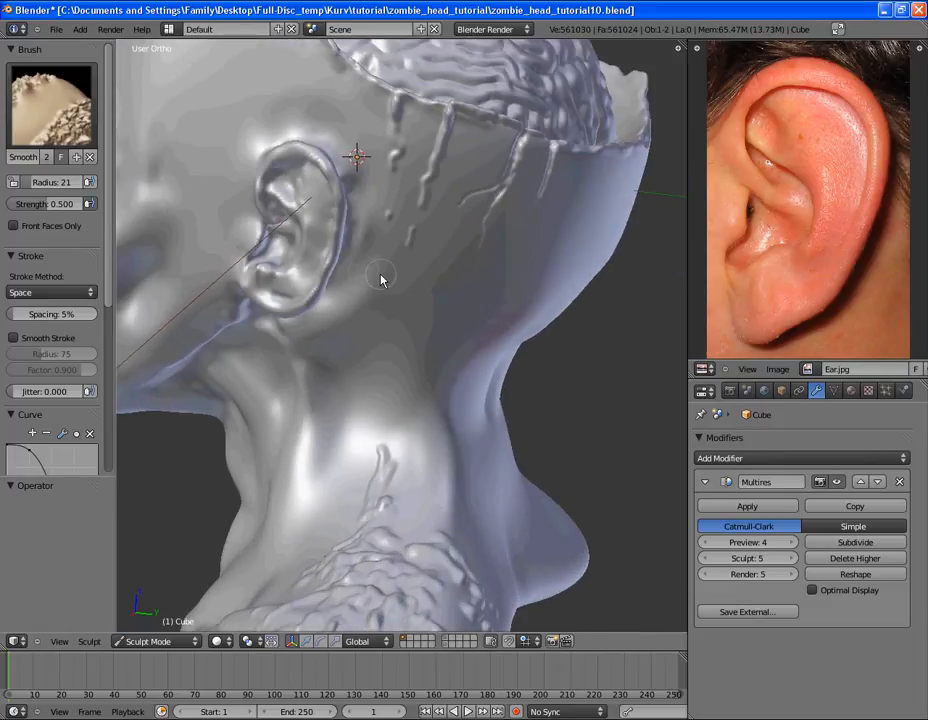
key(ctrl+s)
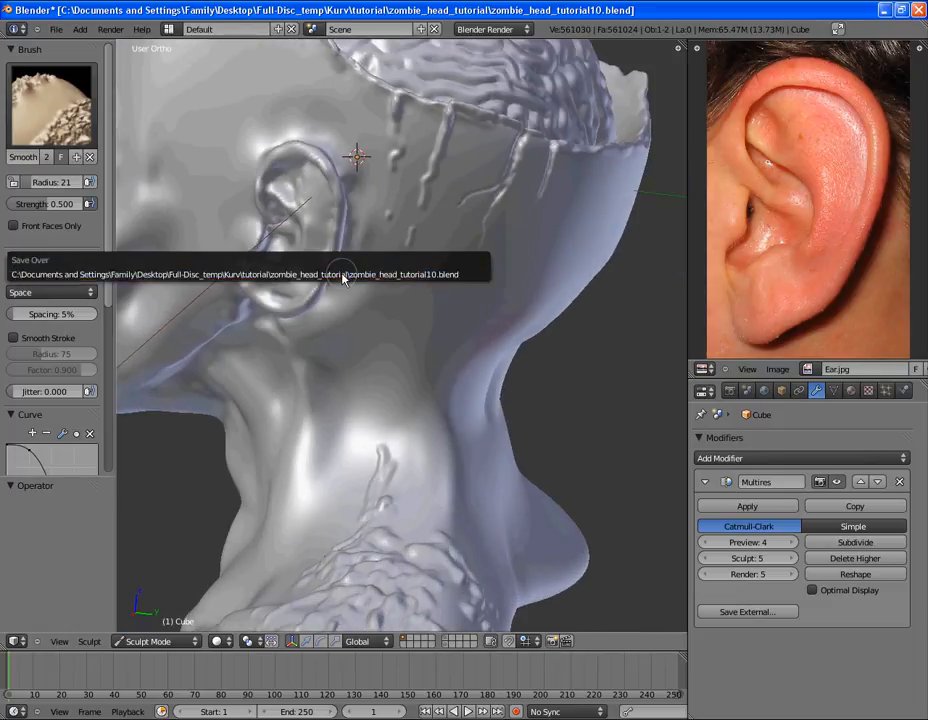
key(Return)
Build up thick drips over the cracked skull rim behind the left ear with the Blob brush at radius 21
click(48, 92)
click(40, 182)
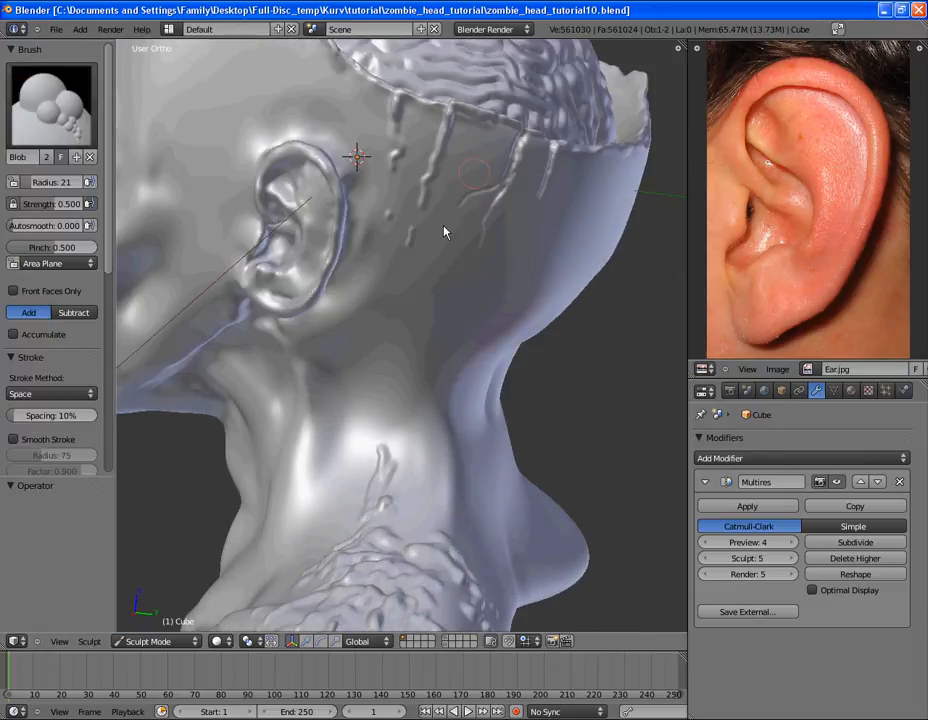
scroll(445, 232, up, 1)
shift+middle_drag(474, 195, 443, 157)
mouse_move(460, 60)
shift+middle_down()
mouse_move(487, 178)
mouse_move(385, 414)
mouse_move(378, 411)
mouse_move(425, 307)
mouse_move(451, 288)
mouse_move(445, 263)
mouse_move(432, 382)
mouse_move(369, 377)
mouse_move(322, 397)
shift+middle_up()
scroll(520, 160, up, 2)
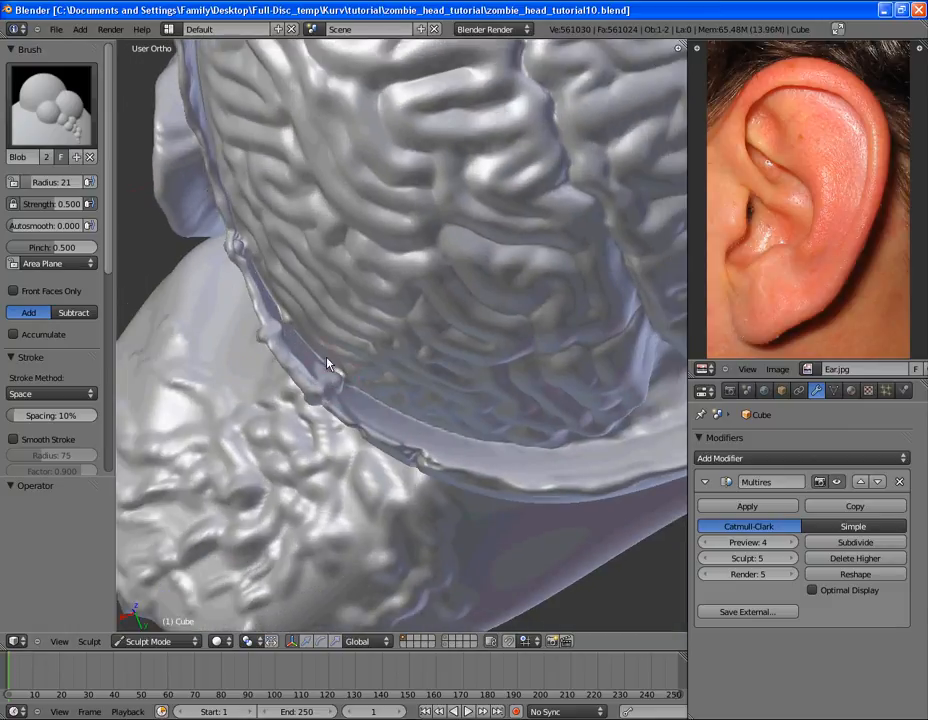
mouse_move(321, 385)
mouse_down()
mouse_move(285, 322)
mouse_move(290, 334)
mouse_up()
middle_drag(253, 292, 439, 244)
middle_drag(330, 148, 421, 165)
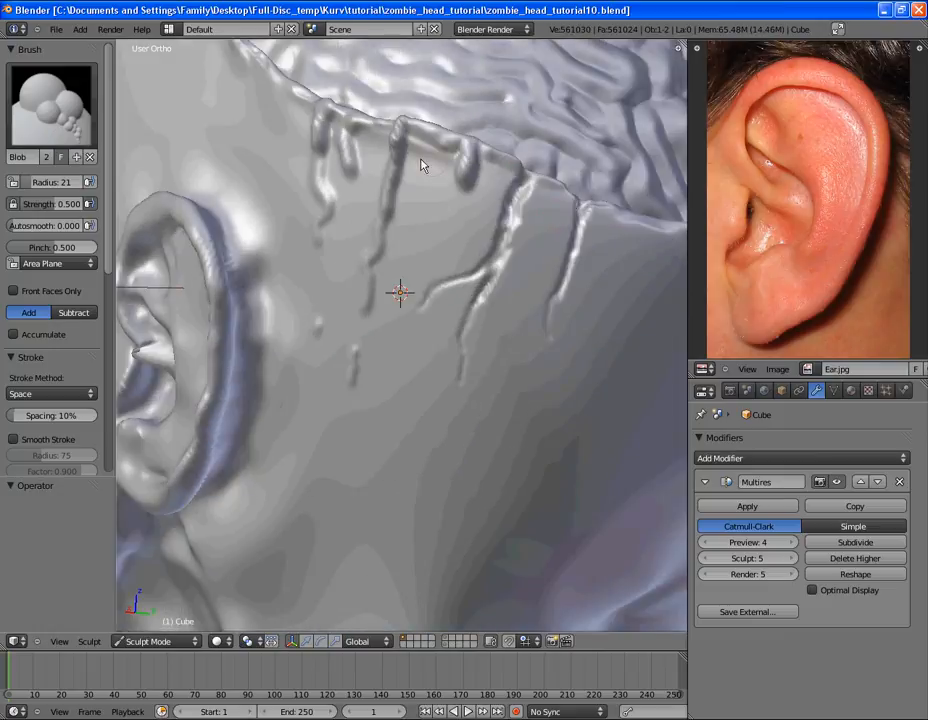
Set the Blob radius to 12 and draw thin tails and small drops below the new rim drips
key(f)
click(348, 180)
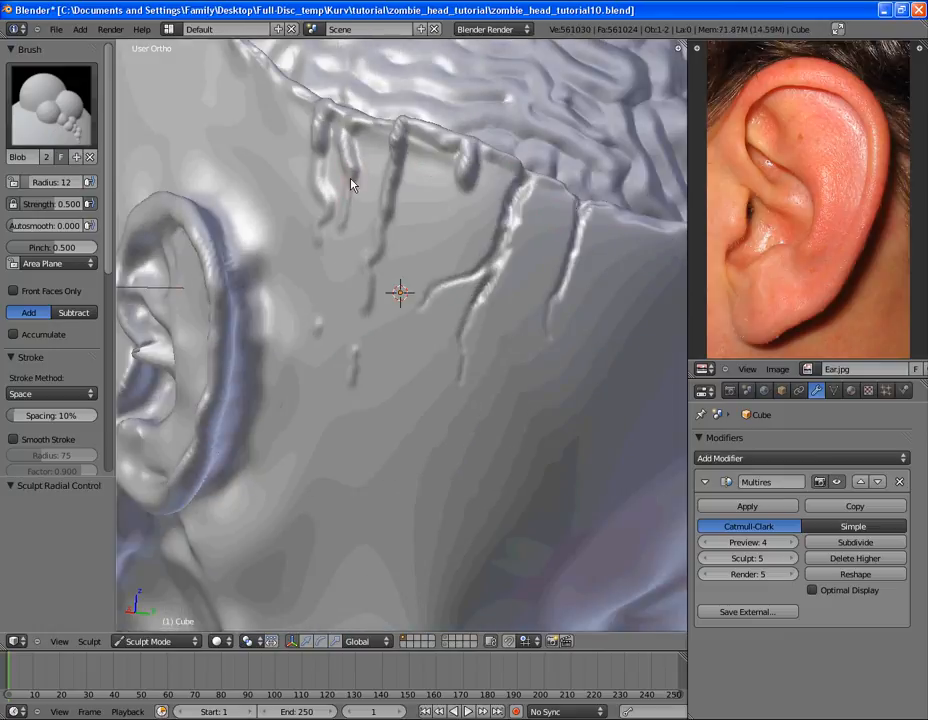
drag(458, 185, 433, 240)
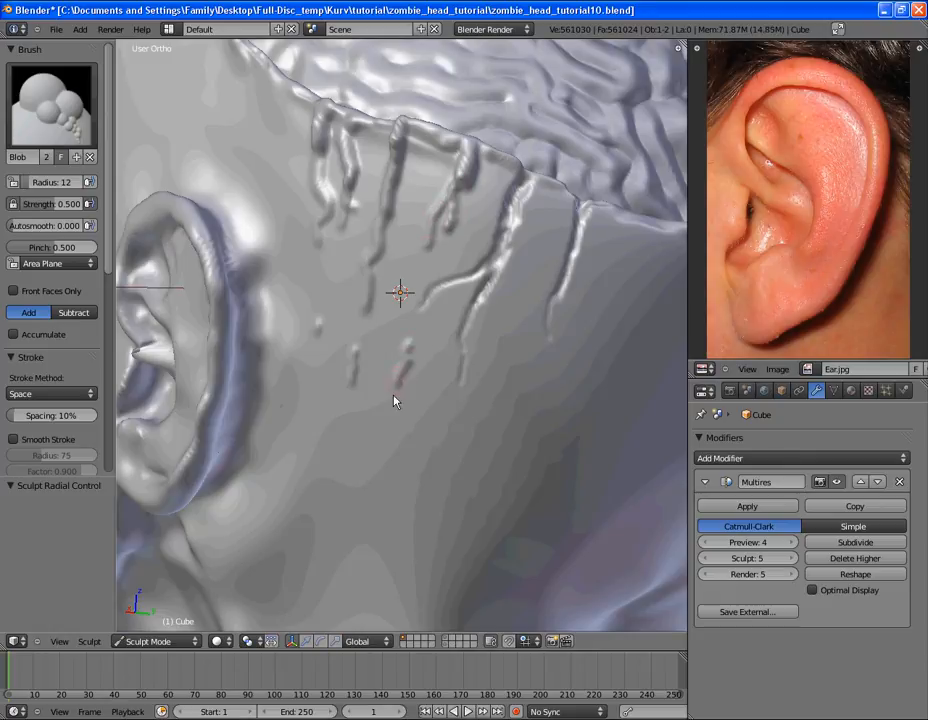
Add more separate drops lower behind the left ear and small splashes above the shoulder splatter
middle_drag(401, 358, 443, 265)
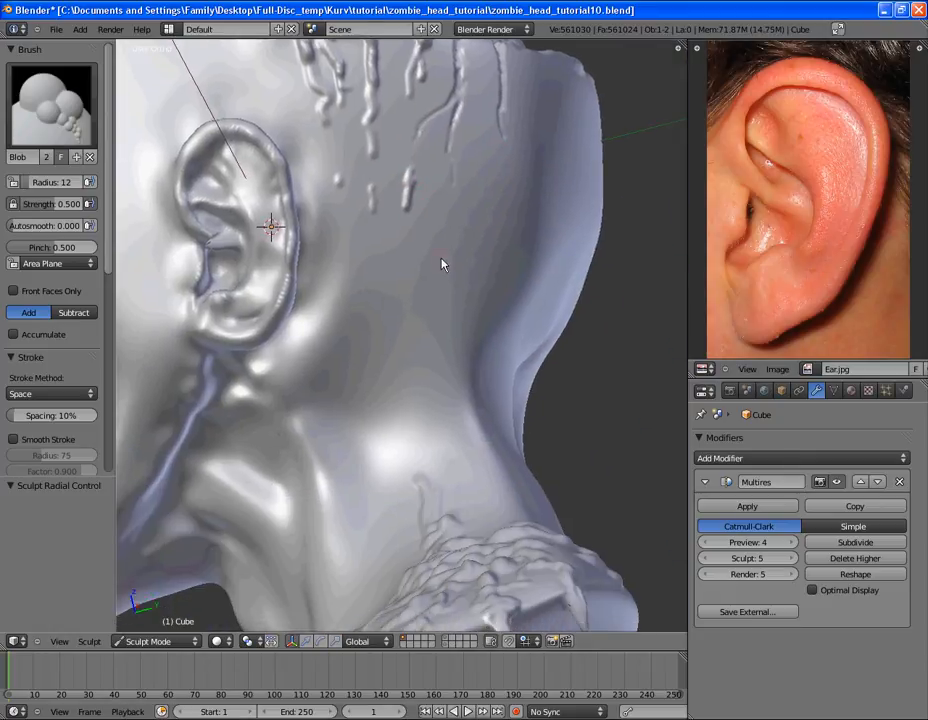
scroll(422, 346, down, 5)
middle_drag(422, 346, 423, 309)
scroll(400, 408, up, 3)
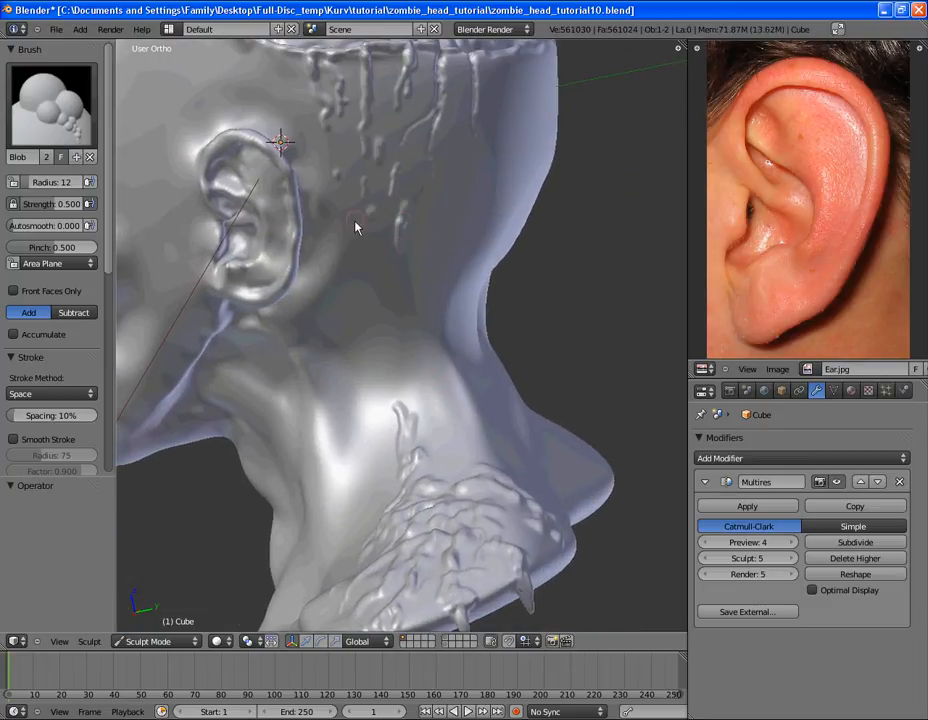
middle_drag(393, 272, 427, 429)
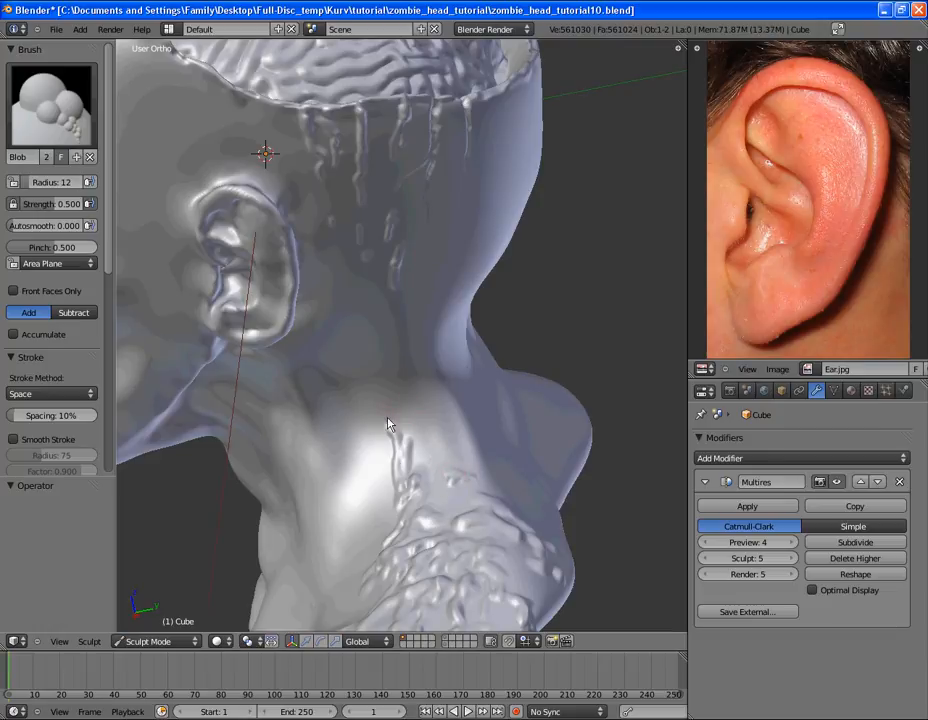
Add small lumps and a short drip along the skull rim between the existing drips with the Blob brush
middle_drag(444, 373, 460, 510)
scroll(437, 309, down, 1)
scroll(440, 450, up, 2)
middle_drag(417, 388, 399, 466)
scroll(413, 408, up, 3)
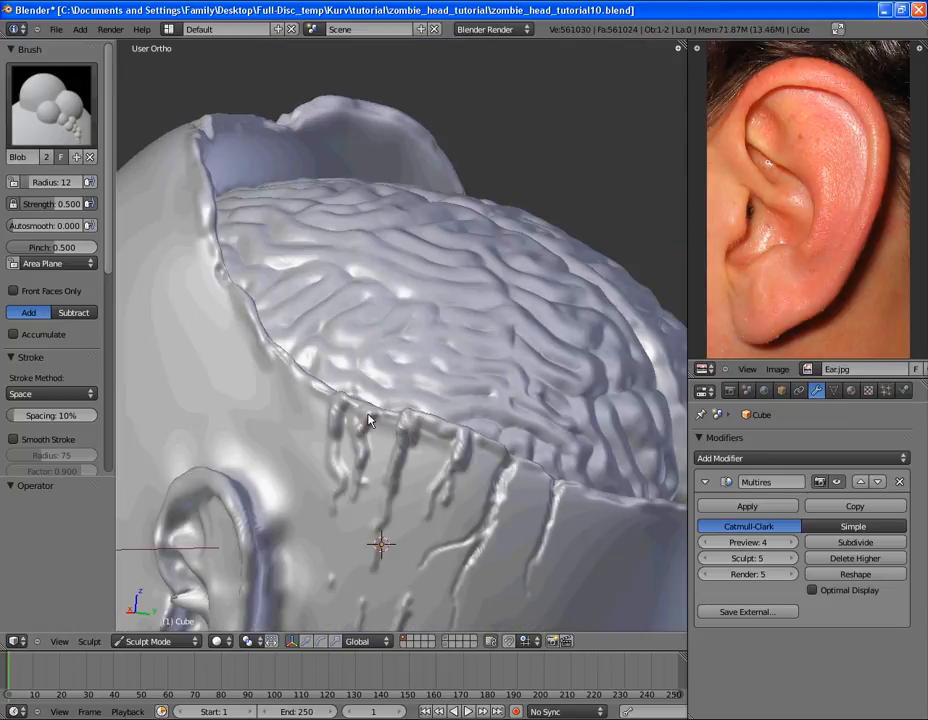
middle_drag(408, 388, 437, 472)
scroll(447, 445, up, 3)
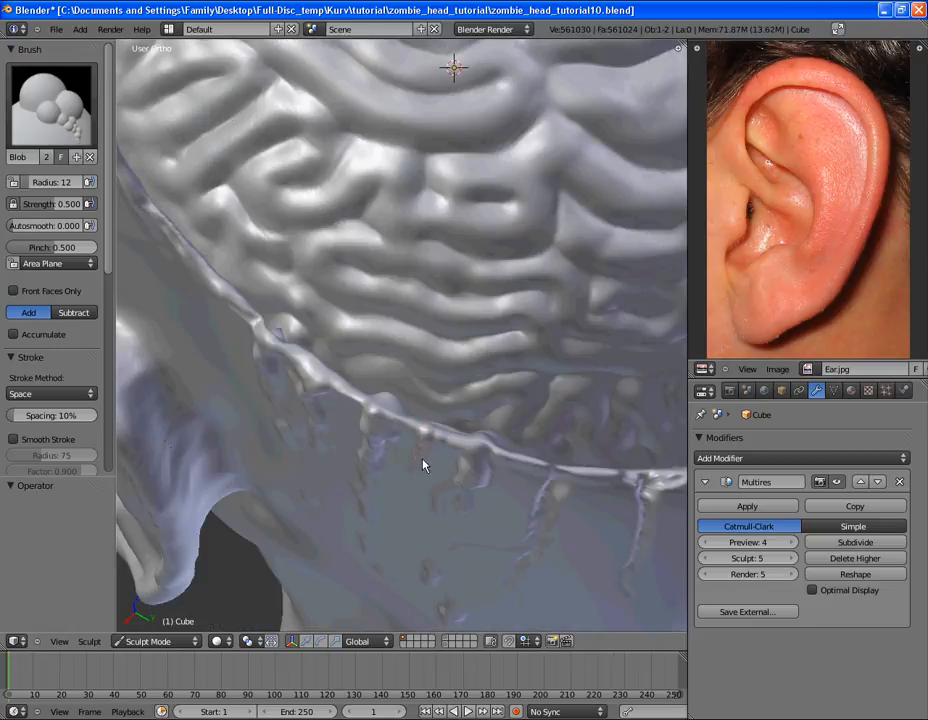
middle_drag(423, 465, 447, 414)
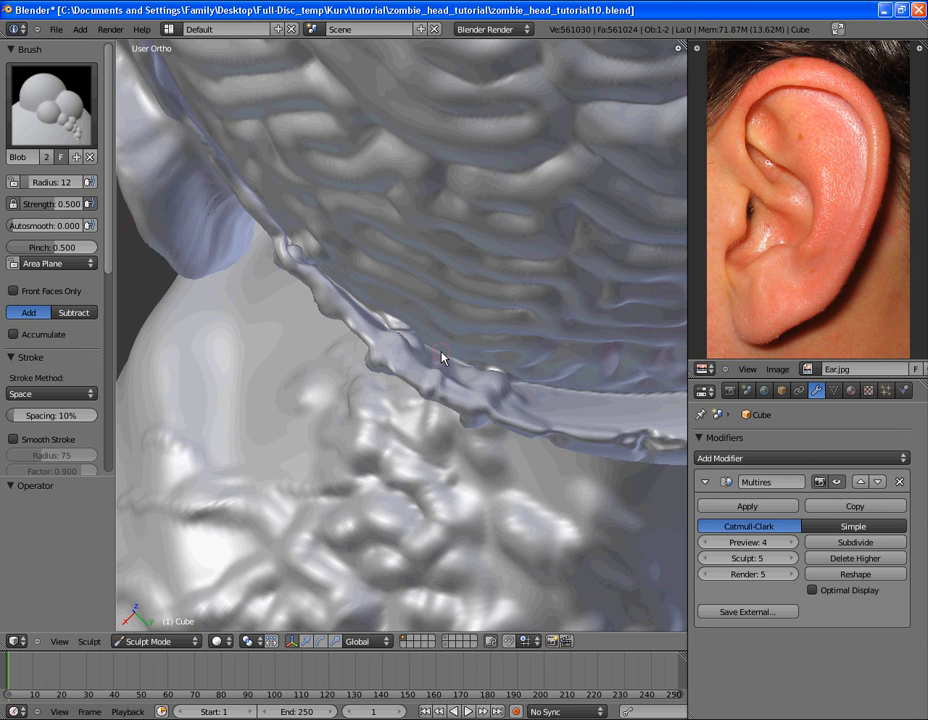
Extend the drips nearest the left ear further down the skull with the Blob brush at radius 12
scroll(424, 530, down, 4)
middle_drag(418, 555, 454, 296)
shift+middle_drag(383, 373, 285, 318)
scroll(370, 390, up, 3)
middle_drag(375, 405, 420, 322)
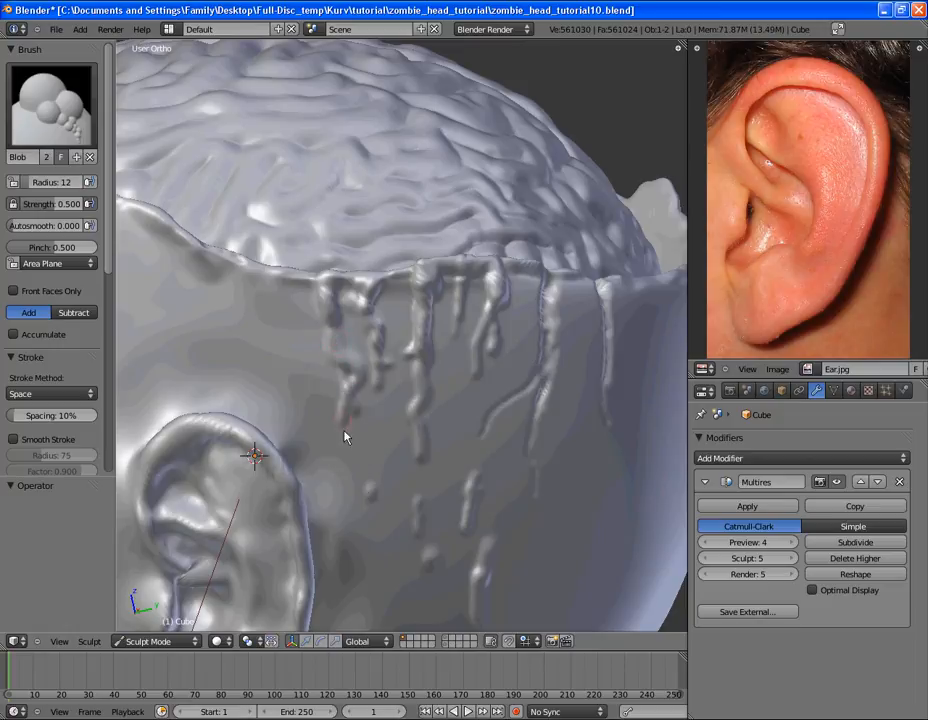
middle_drag(389, 457, 405, 388)
middle_drag(368, 443, 437, 386)
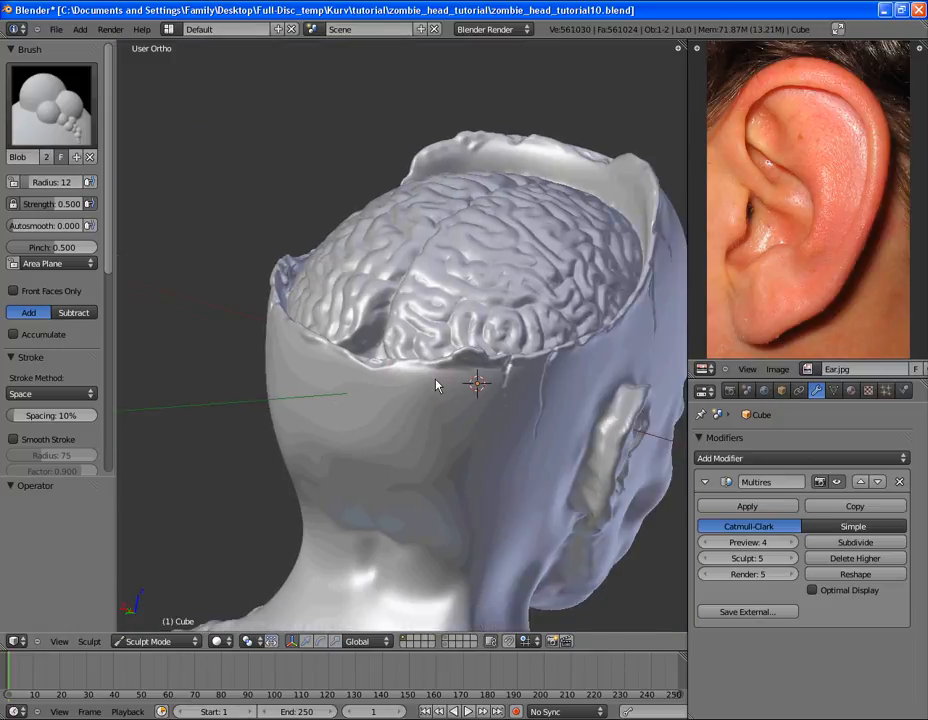
Set the Blob radius to 24 and draw two thick joined drips running down from the rim at the back of the skull
scroll(436, 386, up, 3)
key(f)
click(398, 407)
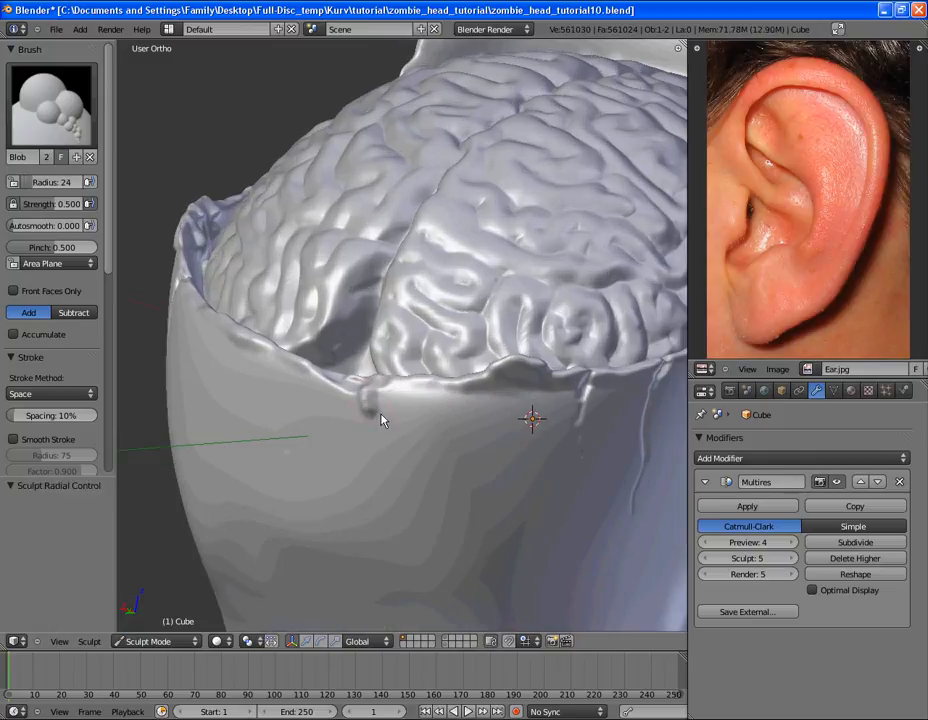
mouse_move(388, 400)
mouse_down()
mouse_move(417, 402)
mouse_move(431, 503)
mouse_up()
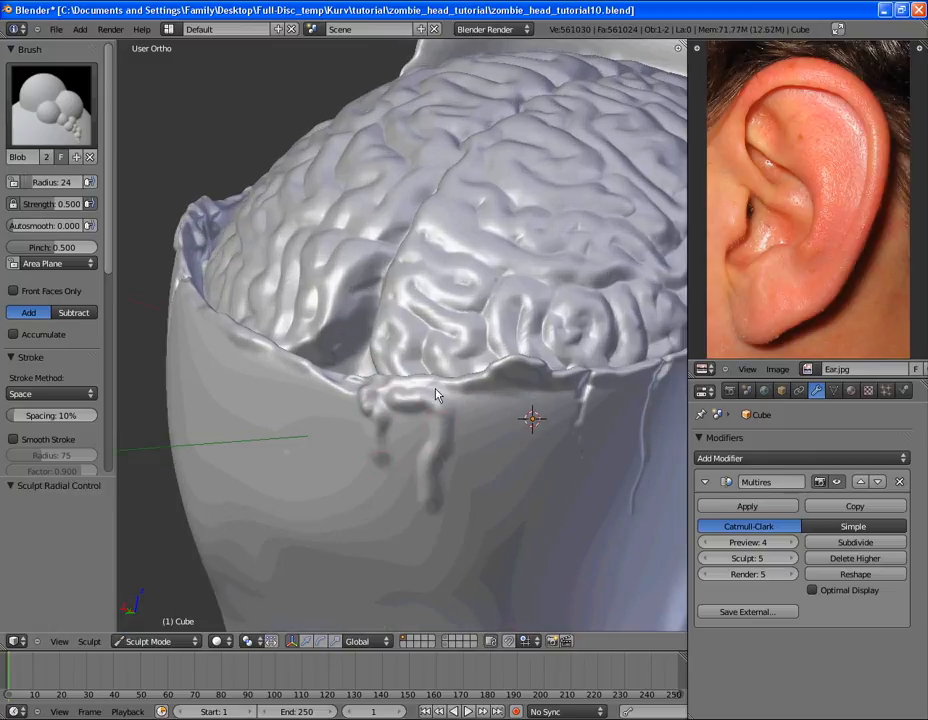
Extend the two thick back drips into thinner tails and add small separate drops below them, reducing the Blob radius to 7
middle_drag(435, 408, 454, 370)
scroll(454, 370, down, 2)
key(f)
click(408, 353)
drag(419, 409, 414, 439)
key(f)
click(419, 422)
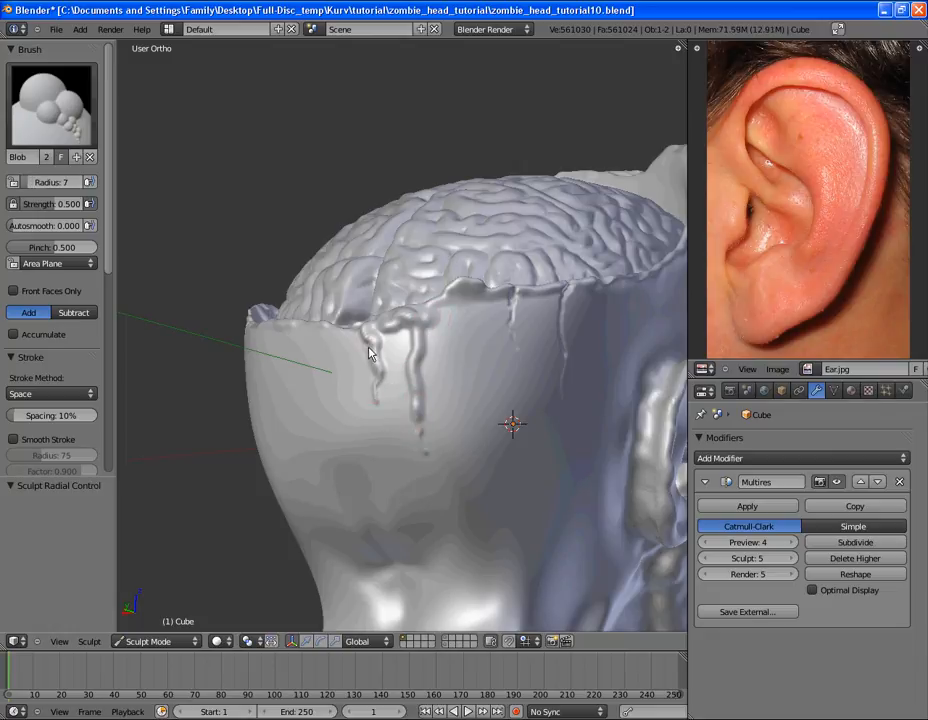
mouse_move(356, 378)
middle_down()
mouse_move(420, 373)
mouse_move(428, 396)
middle_up()
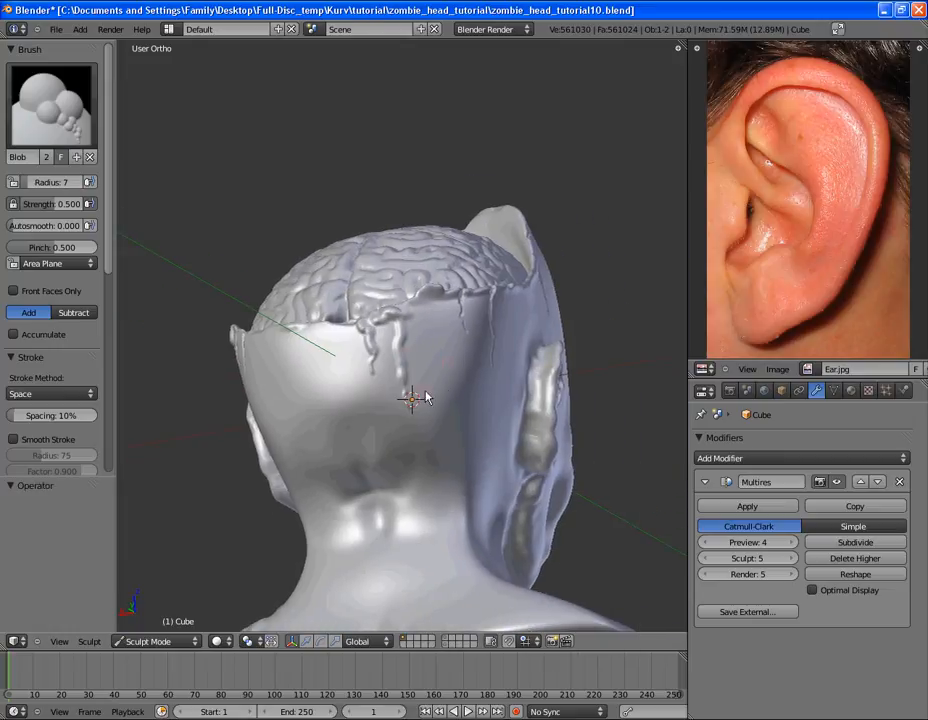
scroll(427, 396, up, 3)
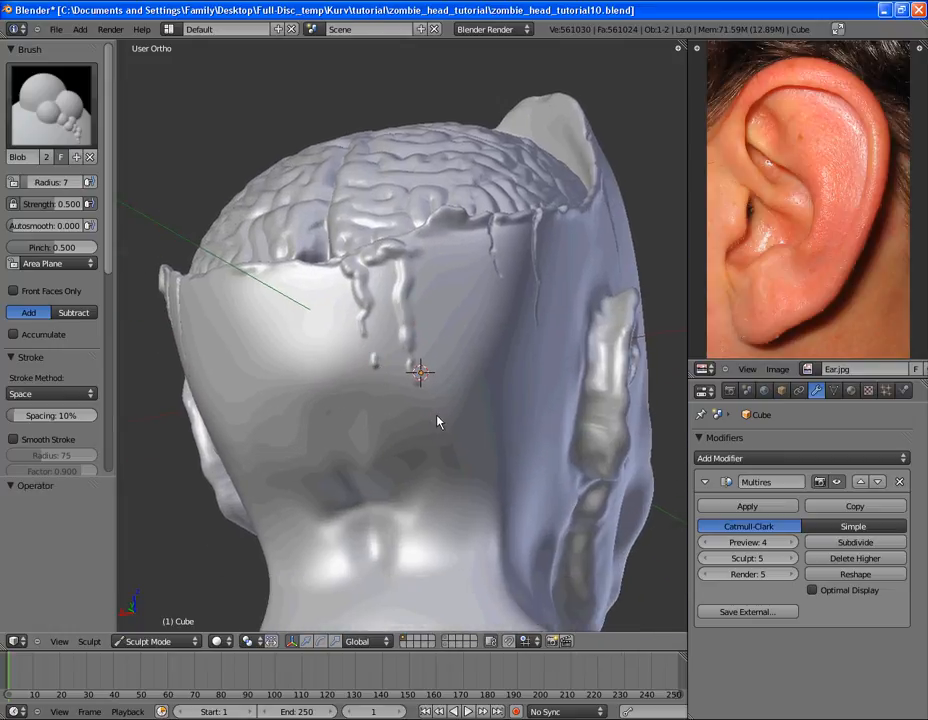
Draw a drip from the rim above the right ear with the Blob brush at radius 17, then reduce the radius to 9
mouse_move(414, 416)
middle_down()
mouse_move(466, 394)
mouse_move(377, 435)
mouse_move(402, 330)
mouse_move(489, 217)
middle_up()
mouse_move(488, 248)
mouse_down()
mouse_move(495, 206)
mouse_move(479, 211)
mouse_move(478, 254)
mouse_move(467, 270)
mouse_up()
key(f)
click(484, 206)
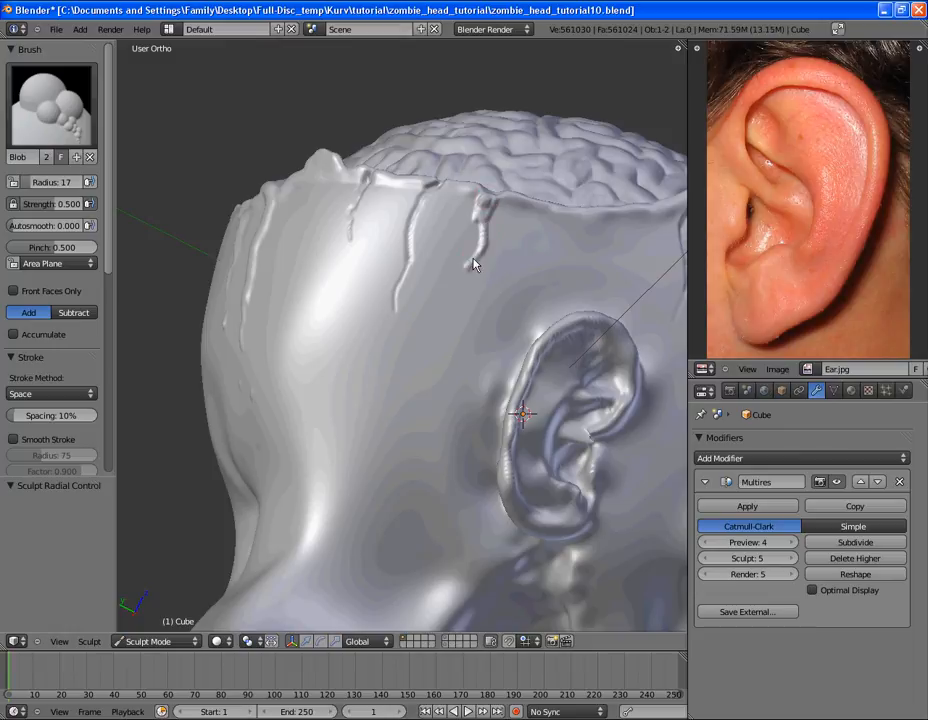
key(f)
click(449, 291)
Save the sculpt over the existing file zombie_head_tutorial10.blend
middle_drag(449, 318, 592, 292)
scroll(404, 346, down, 2)
scroll(400, 286, down, 4)
middle_drag(300, 288, 430, 420)
scroll(422, 298, down, 2)
key(ctrl+s)
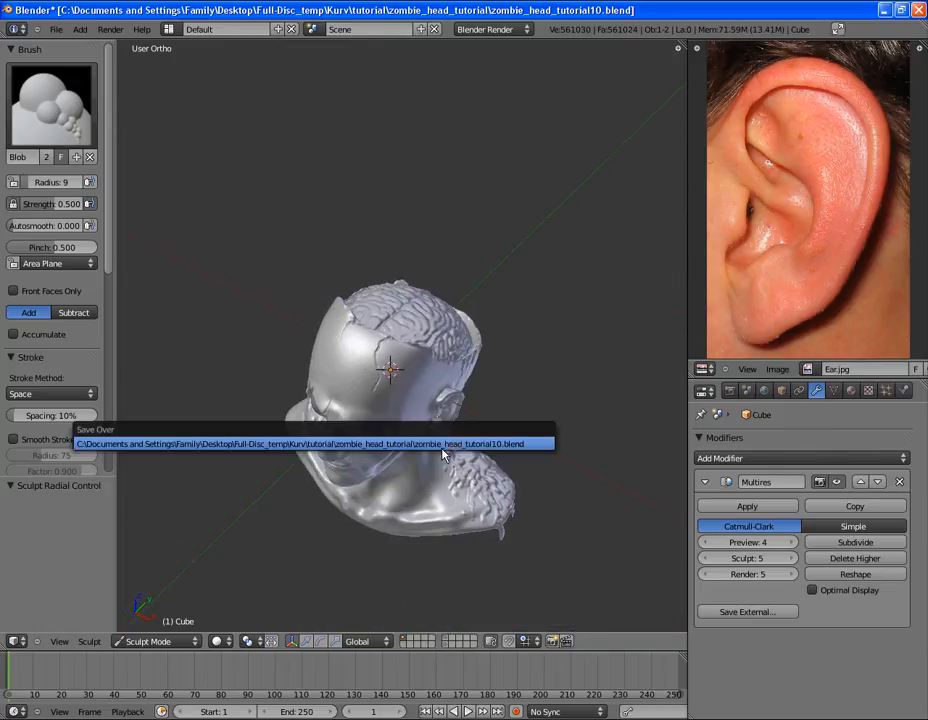
click(442, 448)
Switch to the Crease brush with radius 62 and sharpen the drip running down the forehead
scroll(455, 381, up, 5)
mouse_move(472, 369)
middle_down()
mouse_move(425, 331)
mouse_move(395, 330)
middle_up()
click(50, 104)
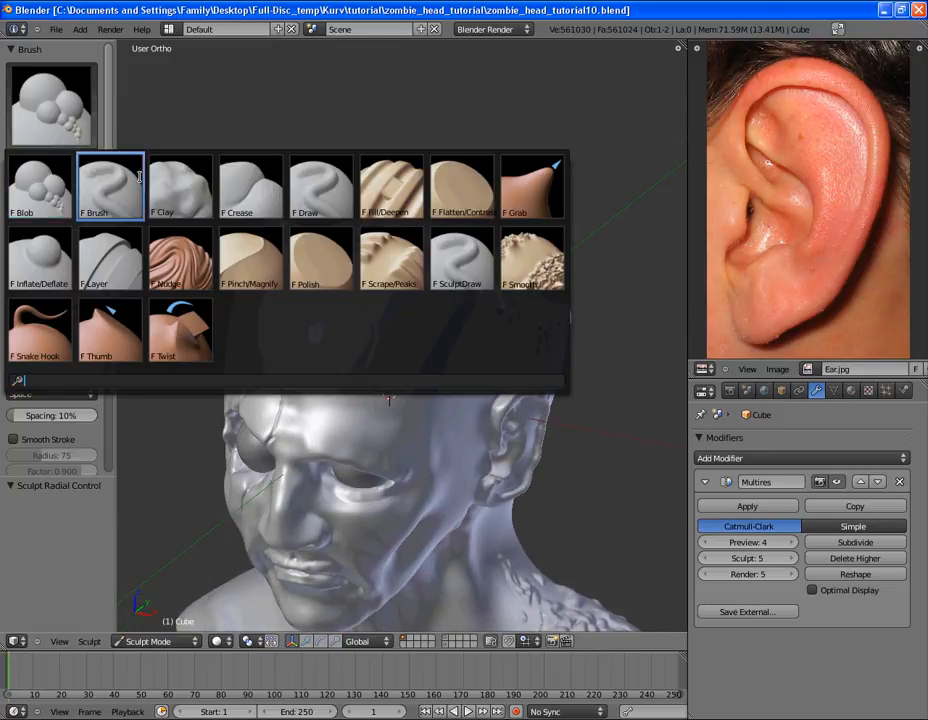
click(244, 192)
scroll(404, 343, up, 2)
key(f)
click(390, 365)
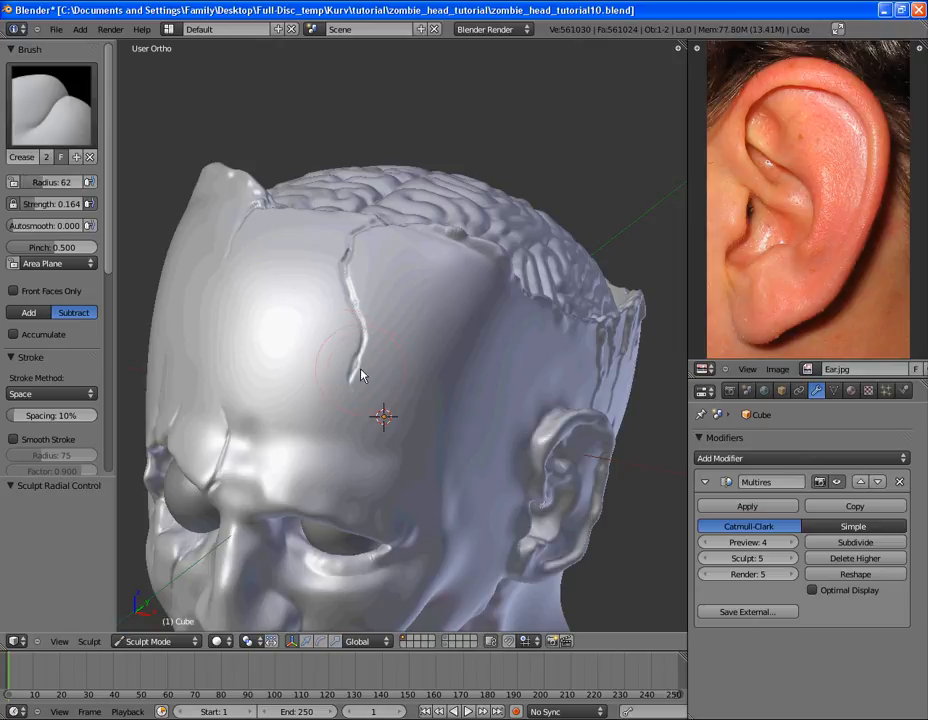
Sharpen the rim drips above the ears and around the back of the skull with the subtracting Crease brush
mouse_move(321, 327)
middle_down()
mouse_move(424, 359)
mouse_move(477, 360)
middle_up()
scroll(470, 345, up, 2)
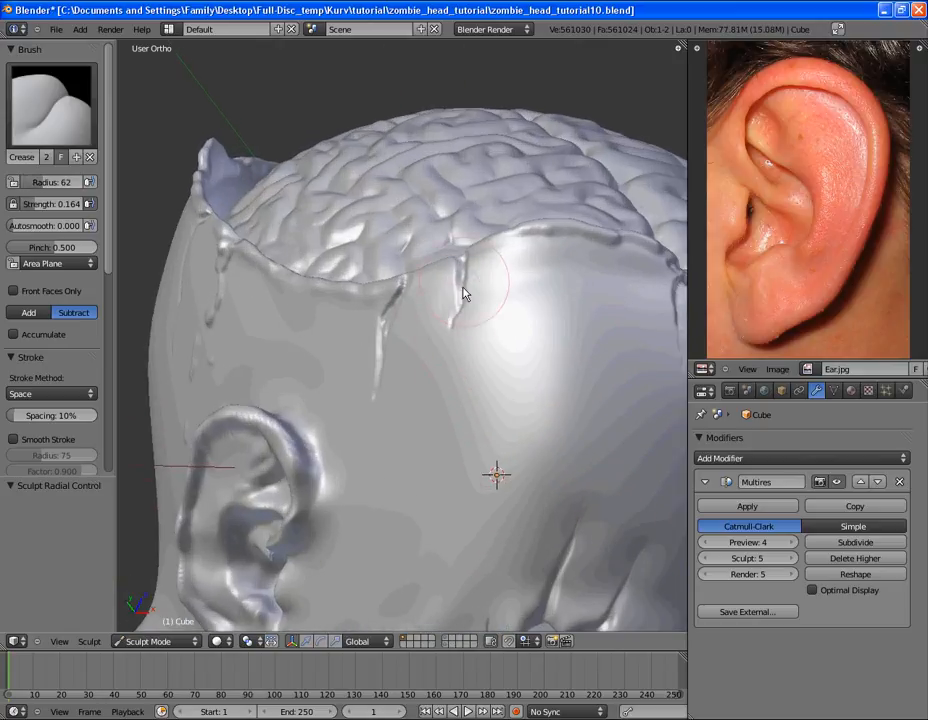
middle_drag(379, 418, 350, 340)
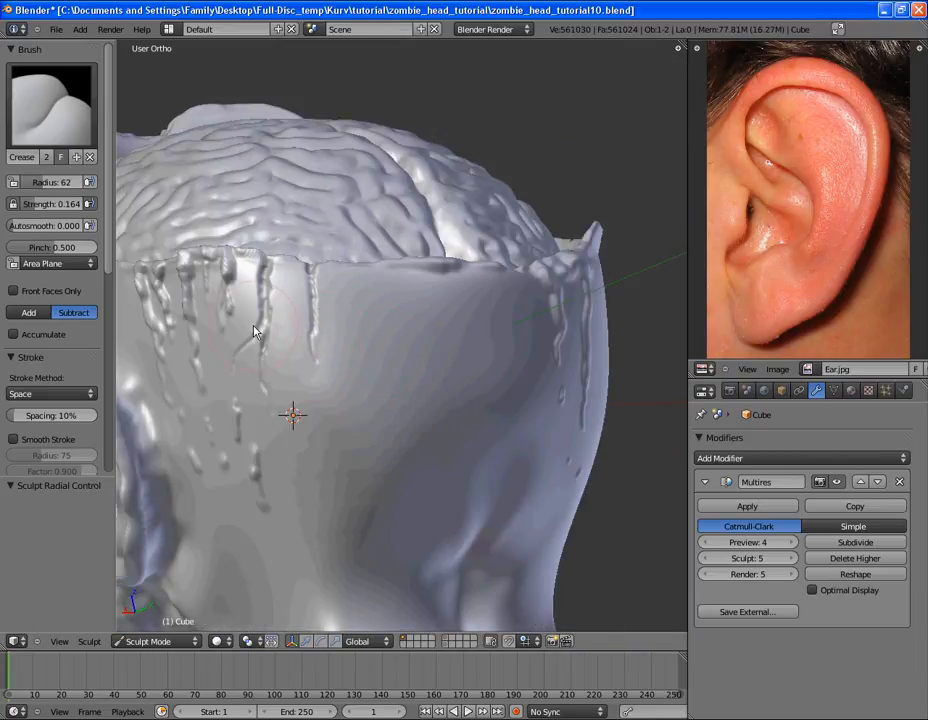
Save the creased drips by overwriting zombie_head_tutorial10.blend
mouse_move(260, 400)
middle_down()
mouse_move(330, 340)
mouse_move(388, 316)
mouse_move(345, 248)
mouse_move(420, 215)
mouse_move(375, 249)
mouse_move(470, 296)
middle_up()
scroll(460, 300, up, 3)
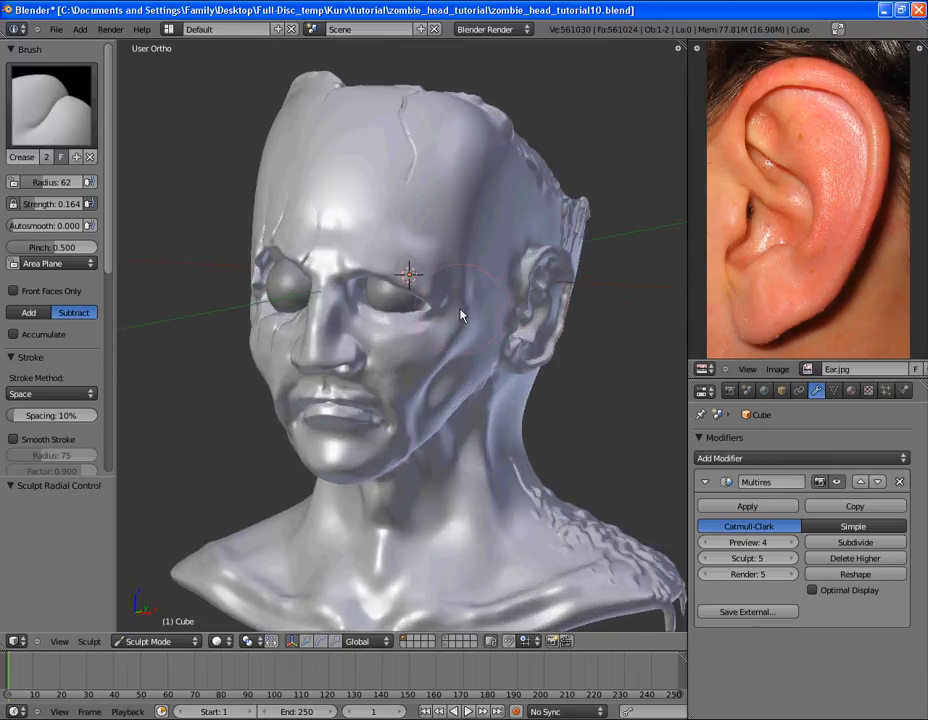
key(ctrl+s)
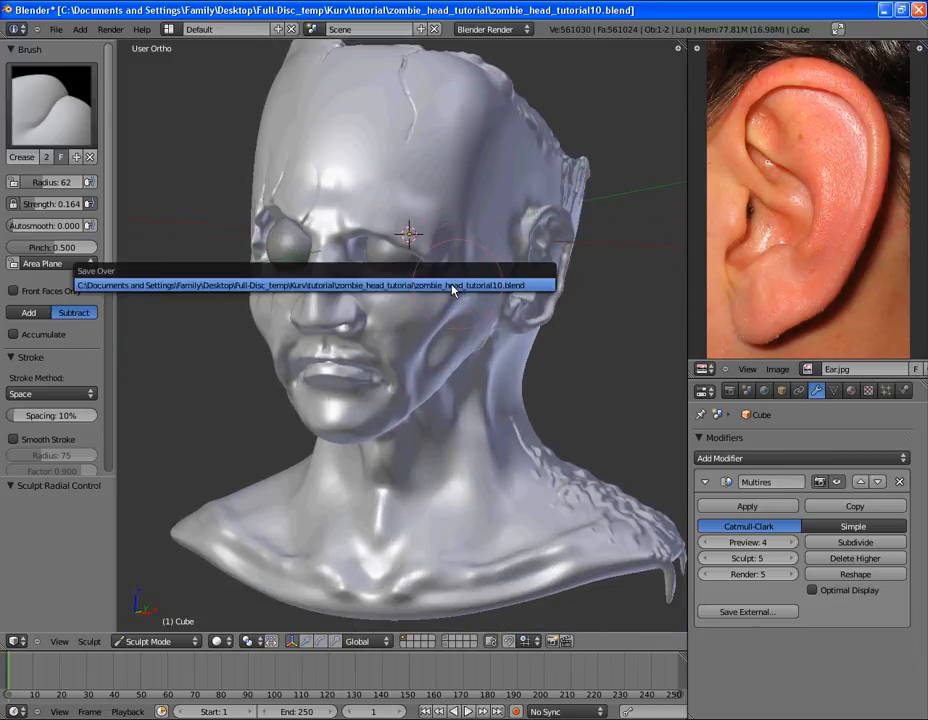
click(453, 289)
scroll(414, 321, down, 3)
mouse_move(412, 323)
middle_down()
mouse_move(406, 373)
mouse_move(431, 325)
mouse_move(372, 360)
mouse_move(279, 363)
mouse_move(387, 346)
mouse_move(412, 271)
middle_up()
scroll(372, 346, up, 3)
scroll(412, 271, up, 2)
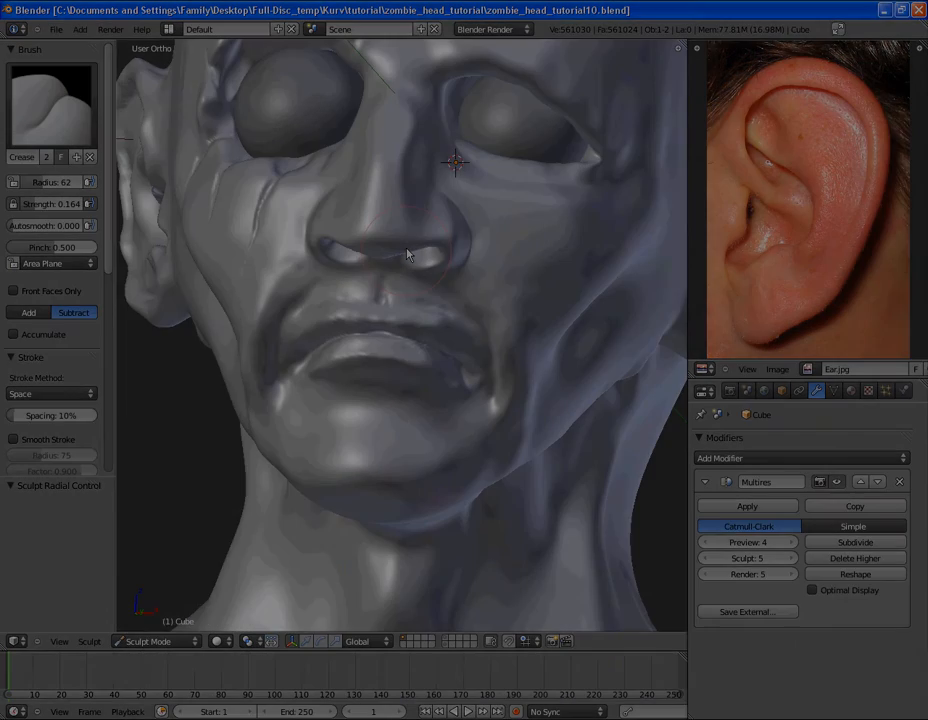
scroll(407, 254, up, 2)
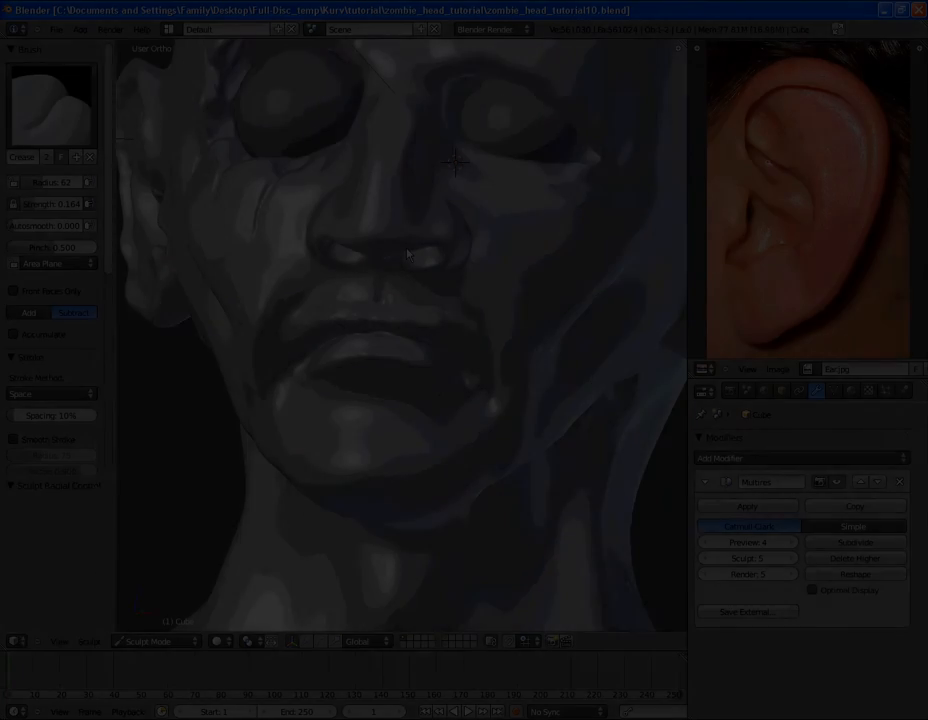